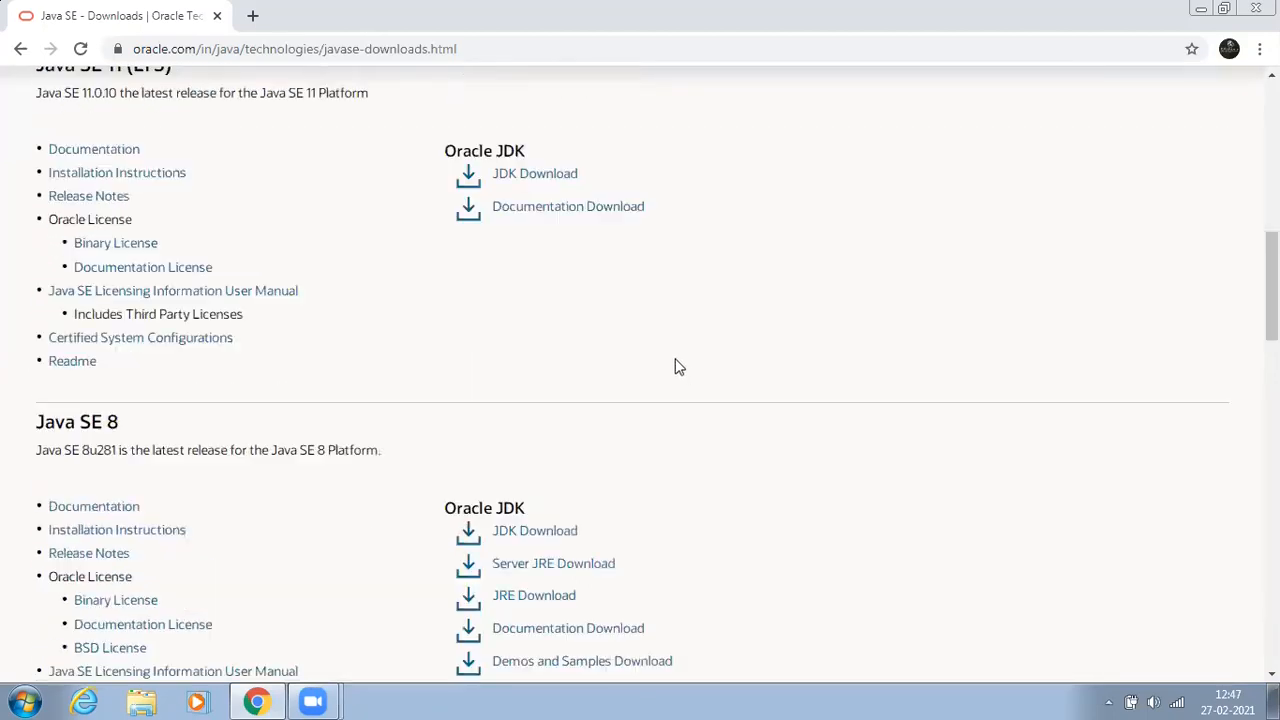
Step: Open the JDK download page for Java SE 15 from the Java SE Downloads page
scroll(680, 368, "up", 10)
scroll(680, 370, "up", 5)
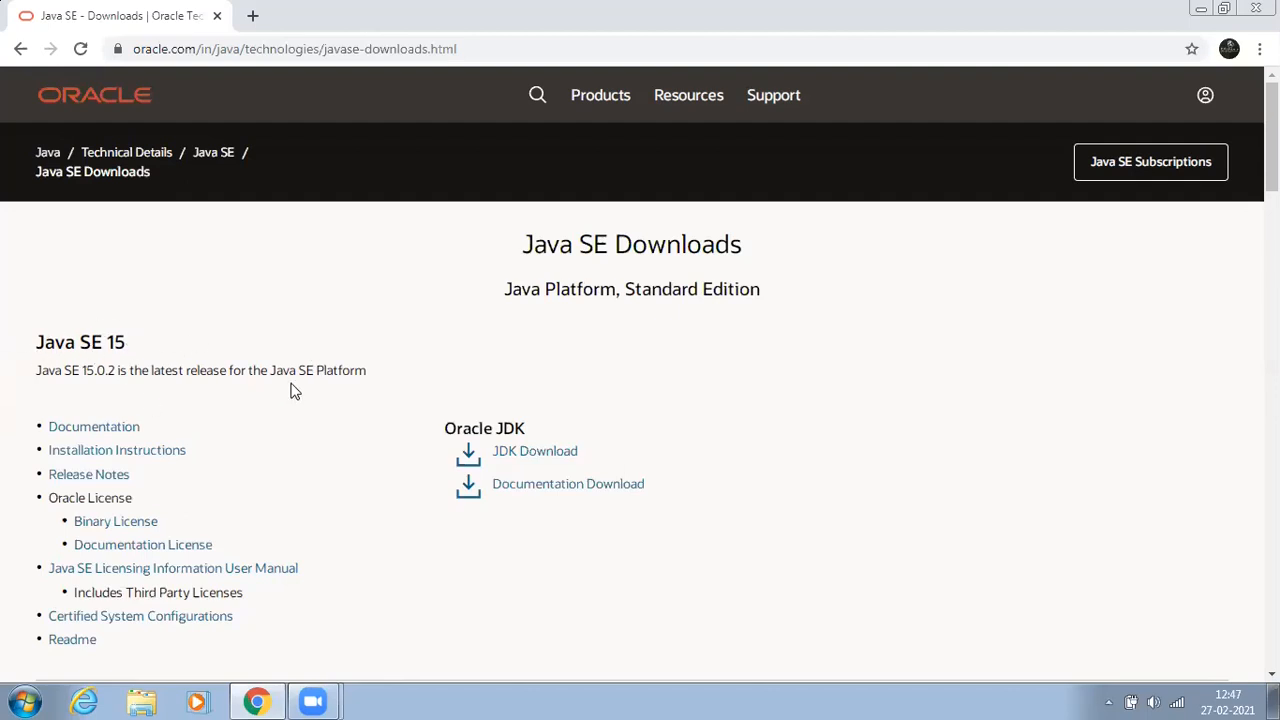
left_click(534, 453)
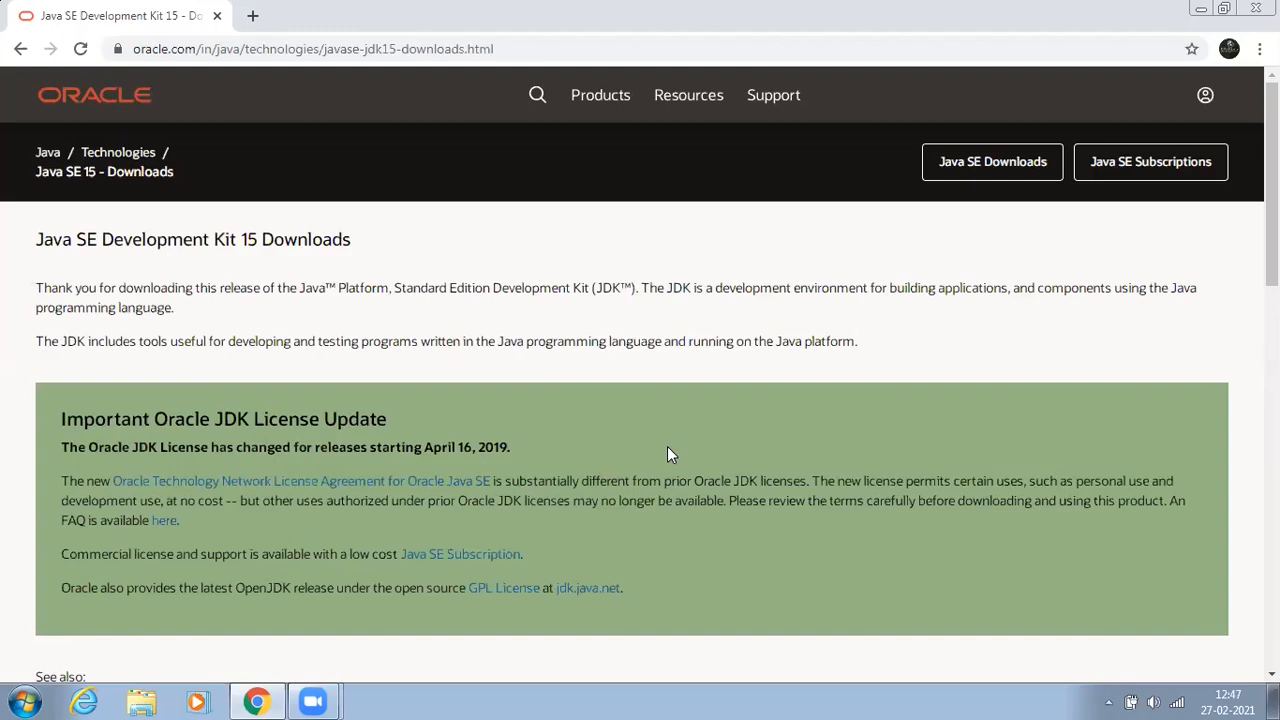
Step: Accept the license agreement and download the Windows x64 installer jdk-15.0.2_windows-x64_bin.exe
scroll(672, 458, "down", 8)
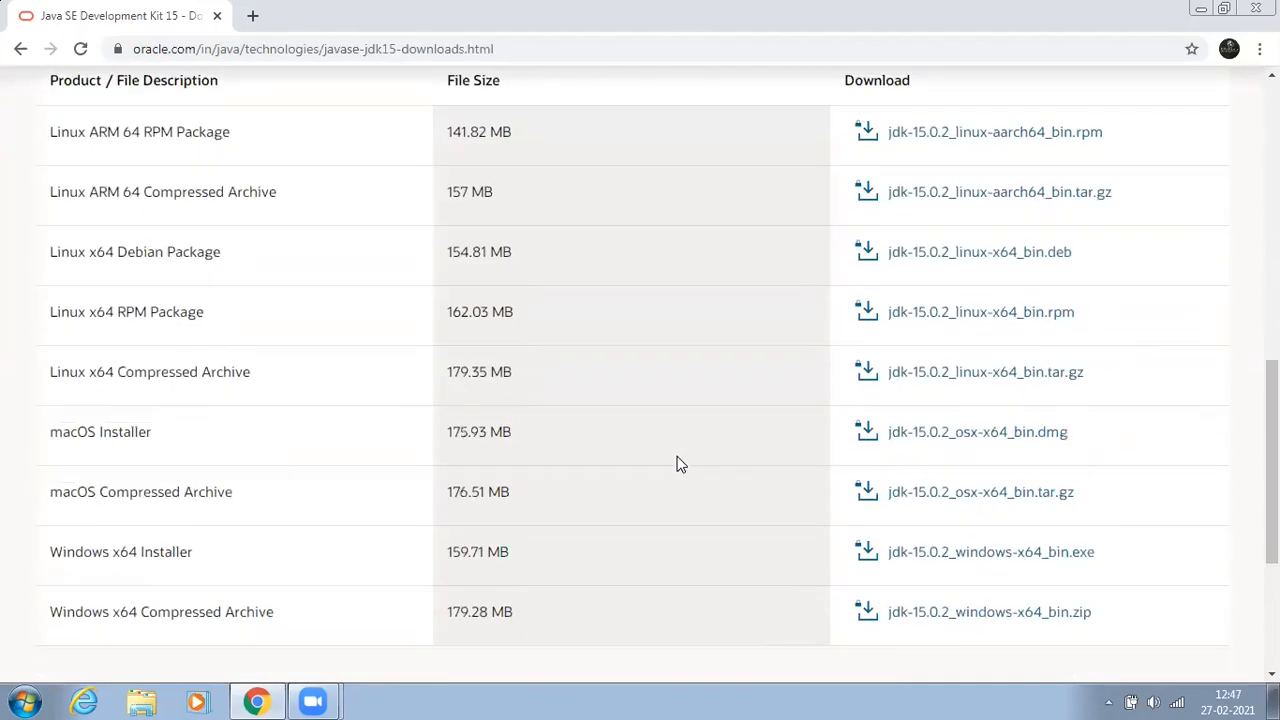
scroll(677, 463, "down", 1)
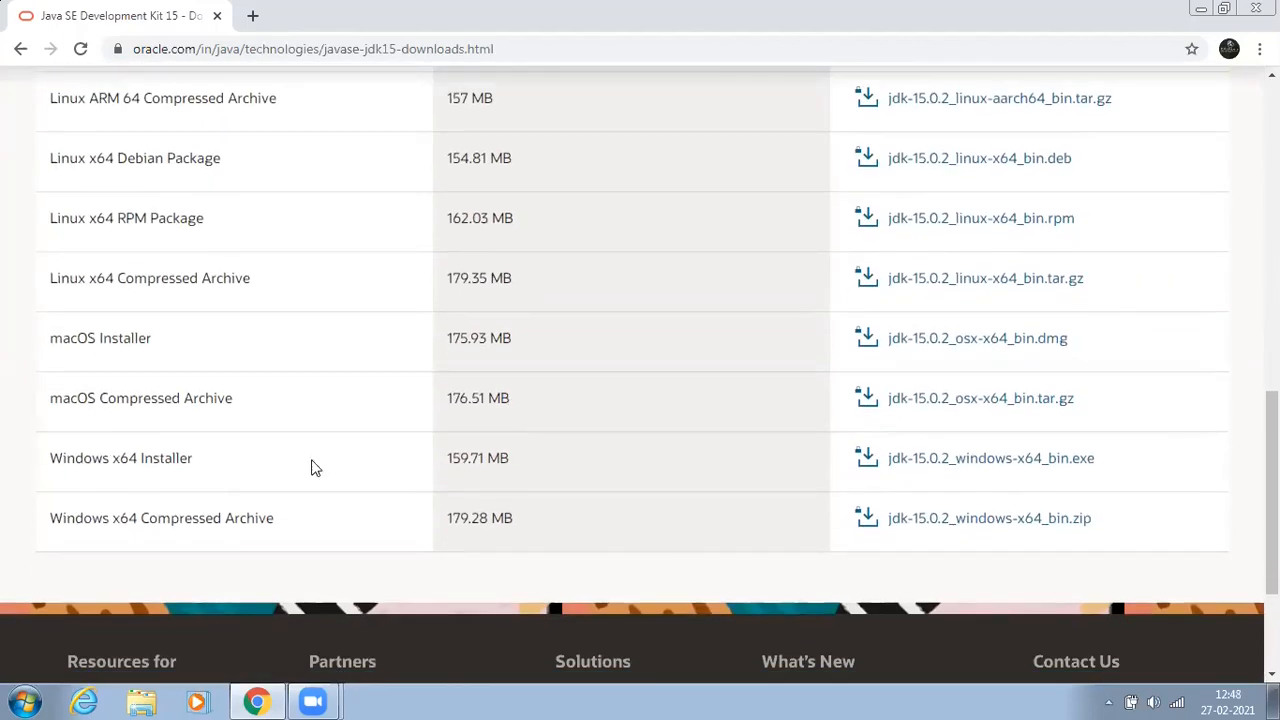
left_click(982, 465)
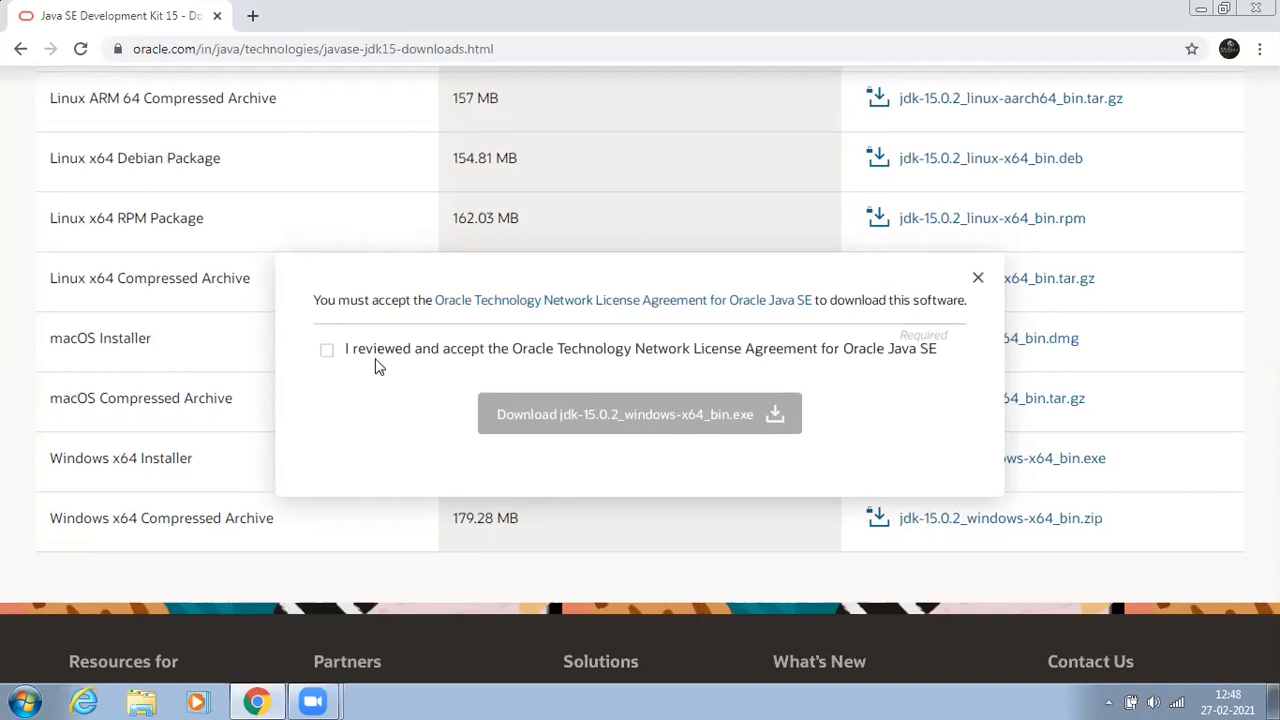
left_click(326, 351)
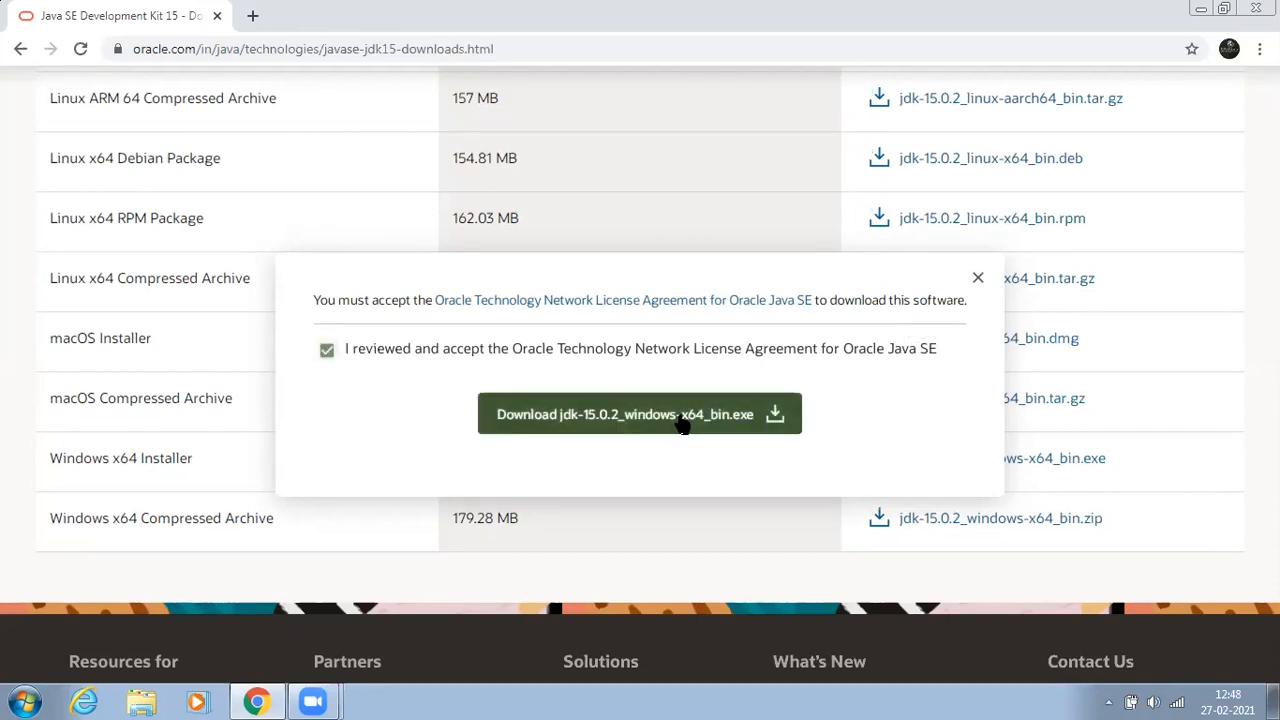
left_click(683, 424)
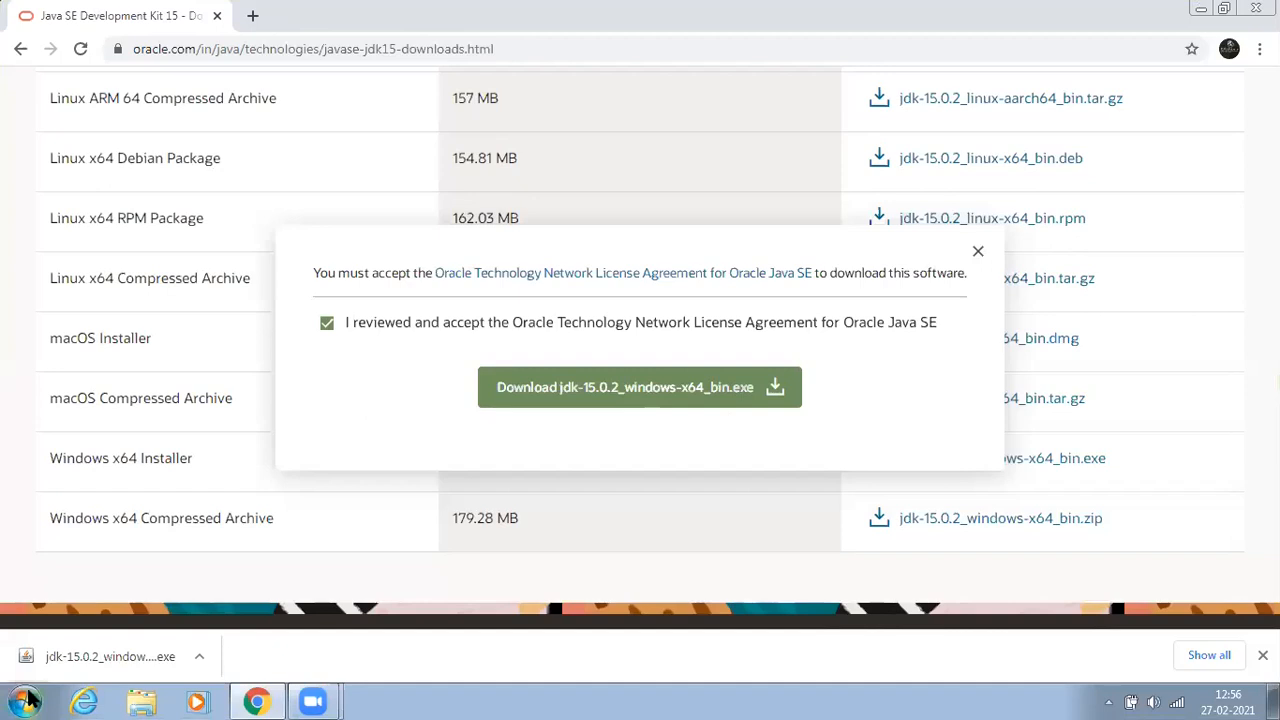
Step: Run the downloaded installer and complete the JDK 15.0.2 setup using the default destination folder C:\Program Files\Java\jdk-15.0.2\
left_click(199, 656)
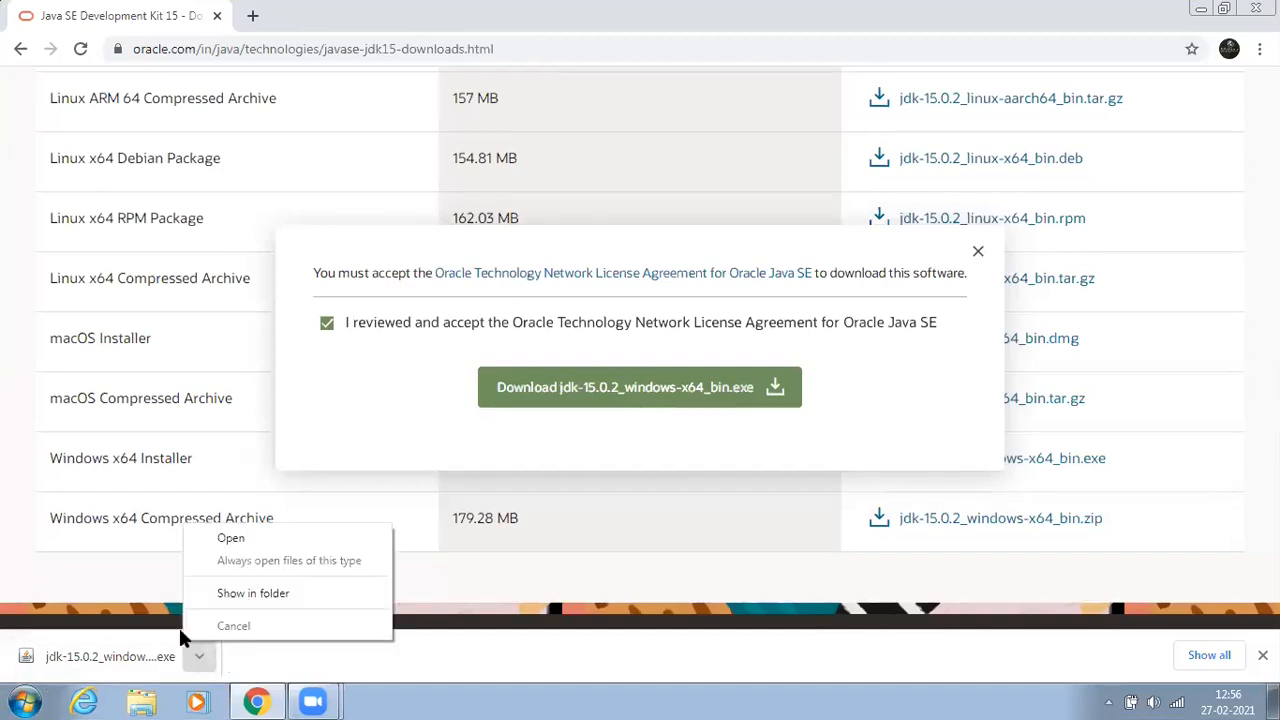
left_click(236, 537)
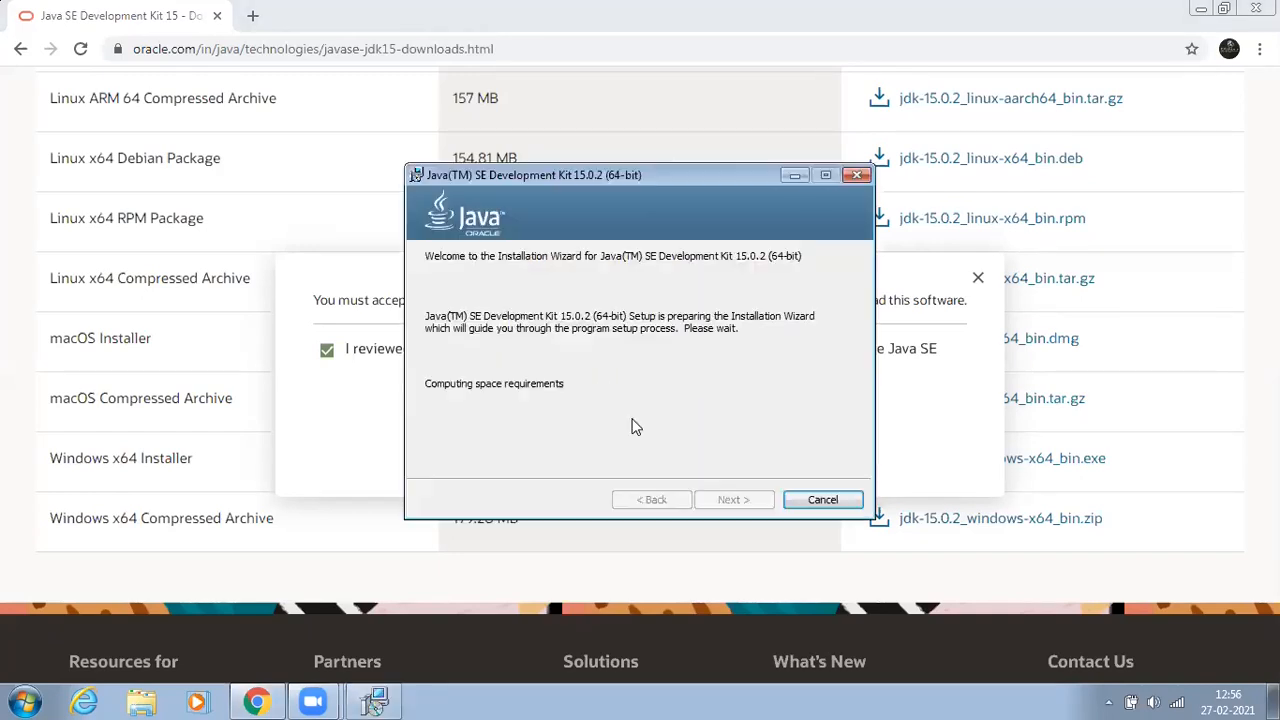
left_click(1200, 9)
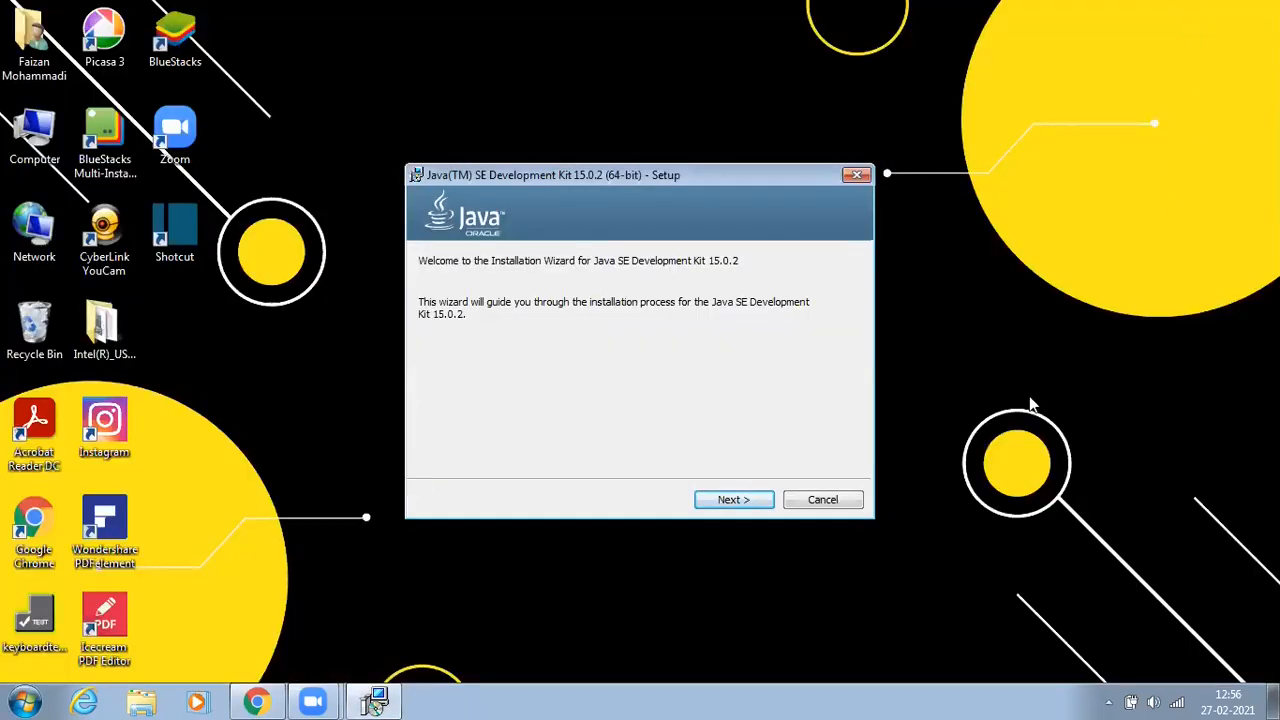
left_click(733, 499)
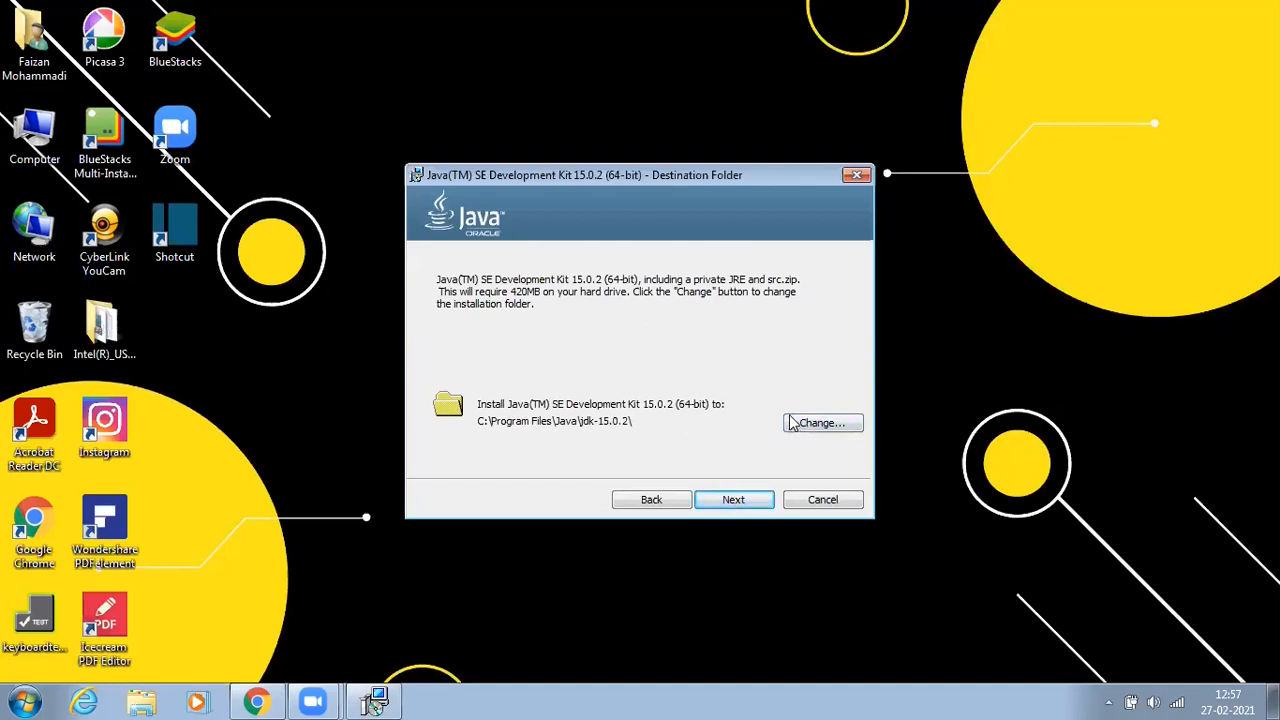
left_click(740, 505)
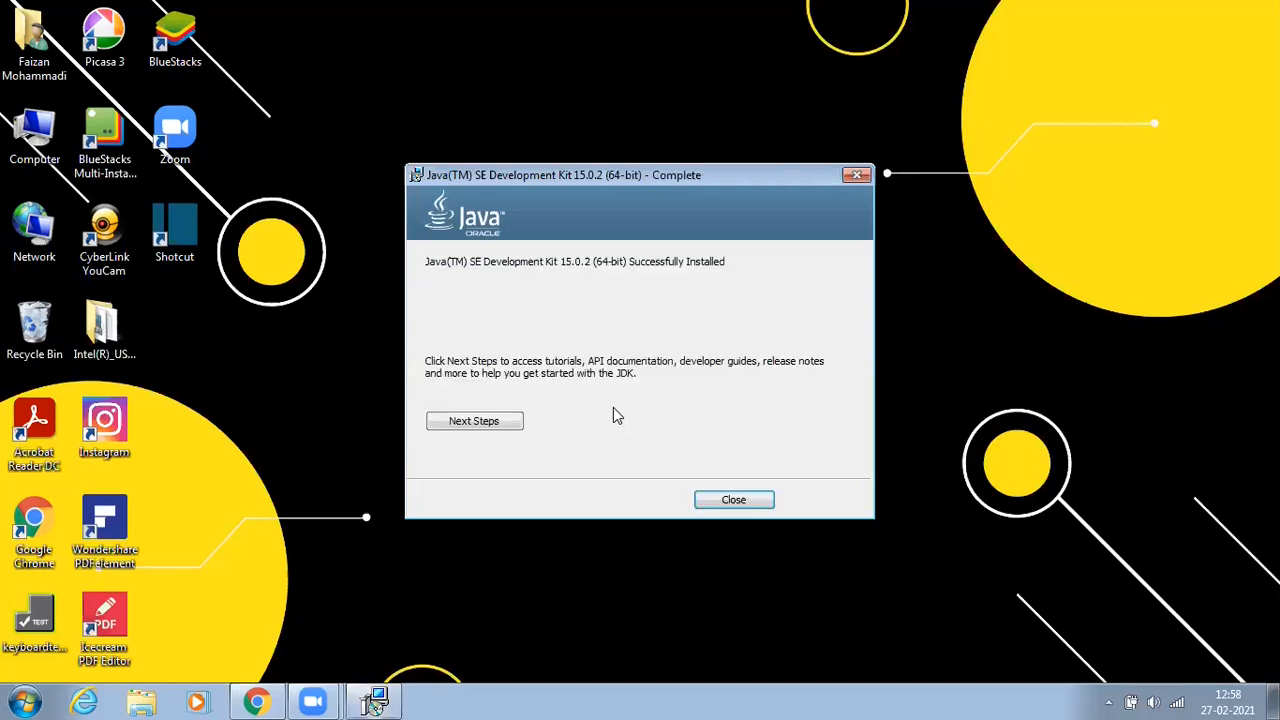
left_click(726, 499)
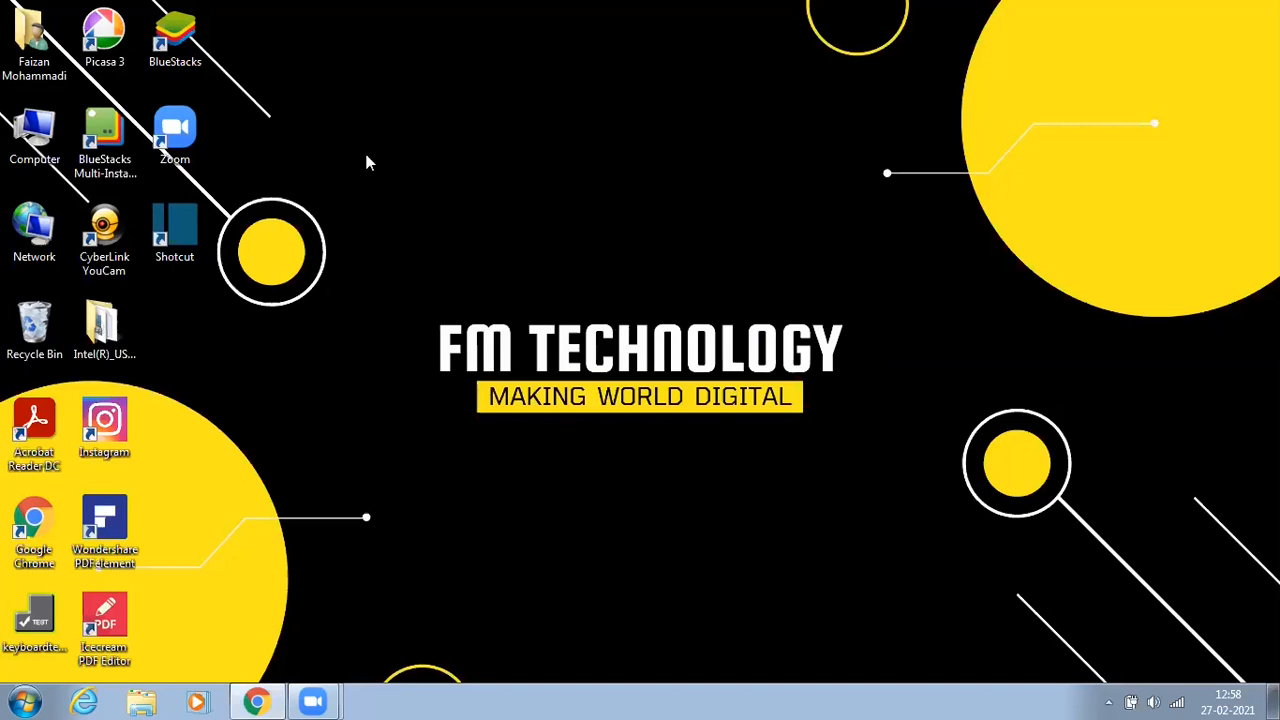
Step: Browse to the C:\Program Files\Java\jdk-15.0.2\bin folder in the file explorer
double_click(34, 135)
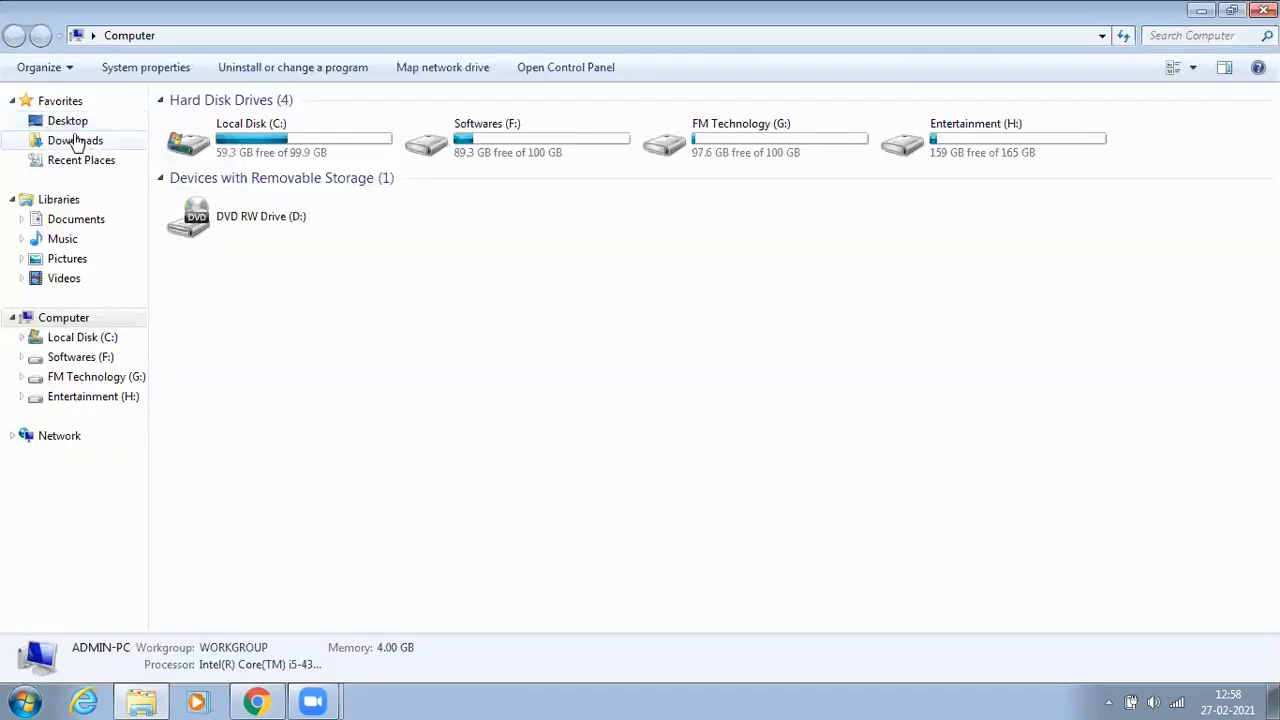
double_click(247, 145)
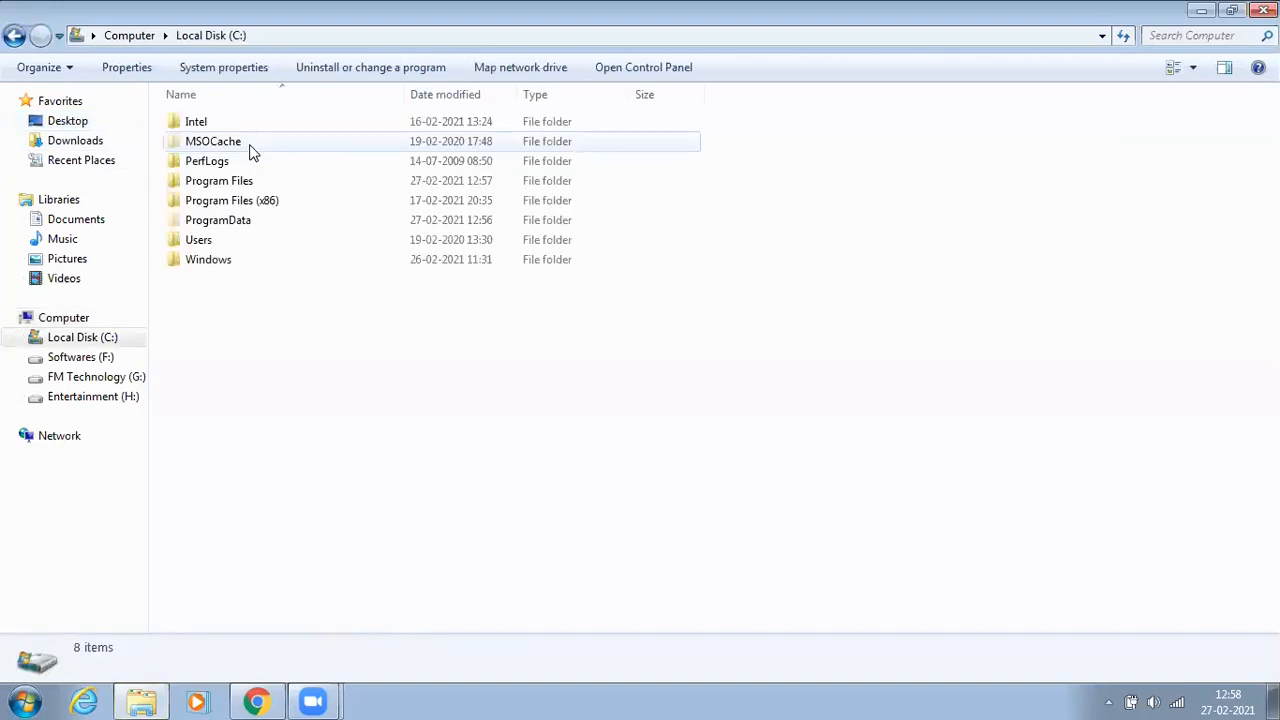
double_click(251, 178)
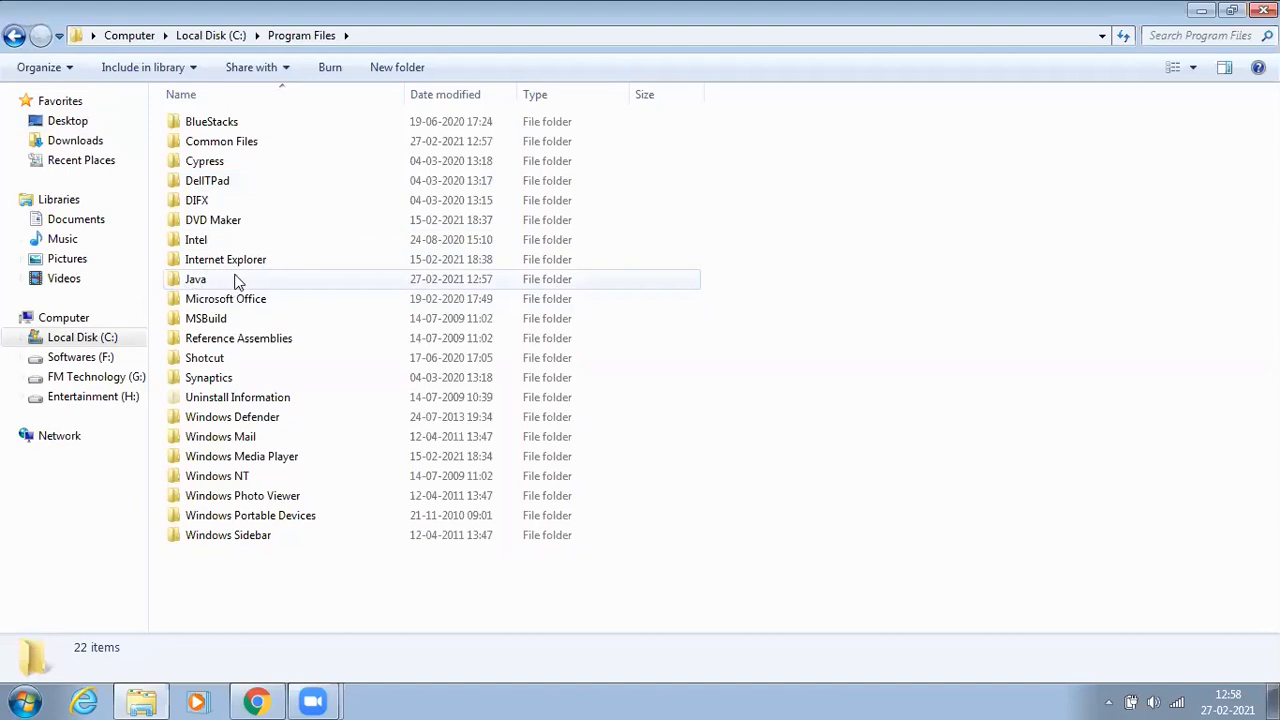
double_click(205, 279)
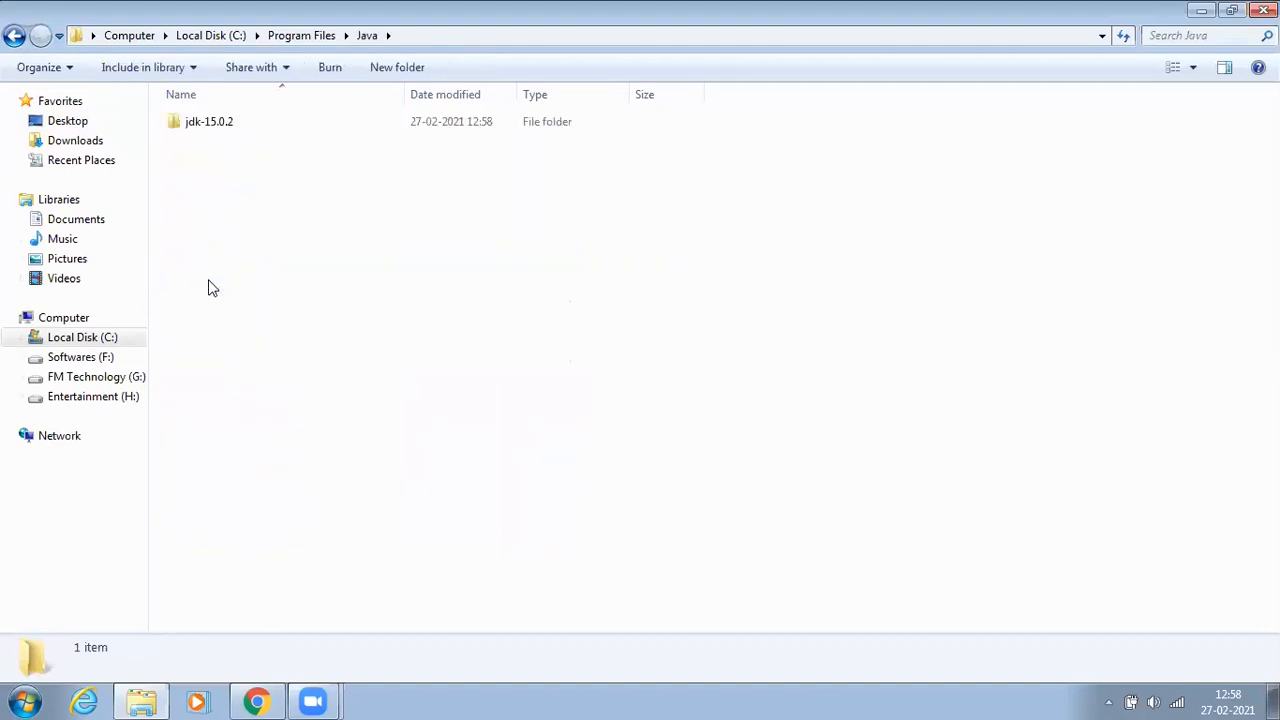
double_click(200, 121)
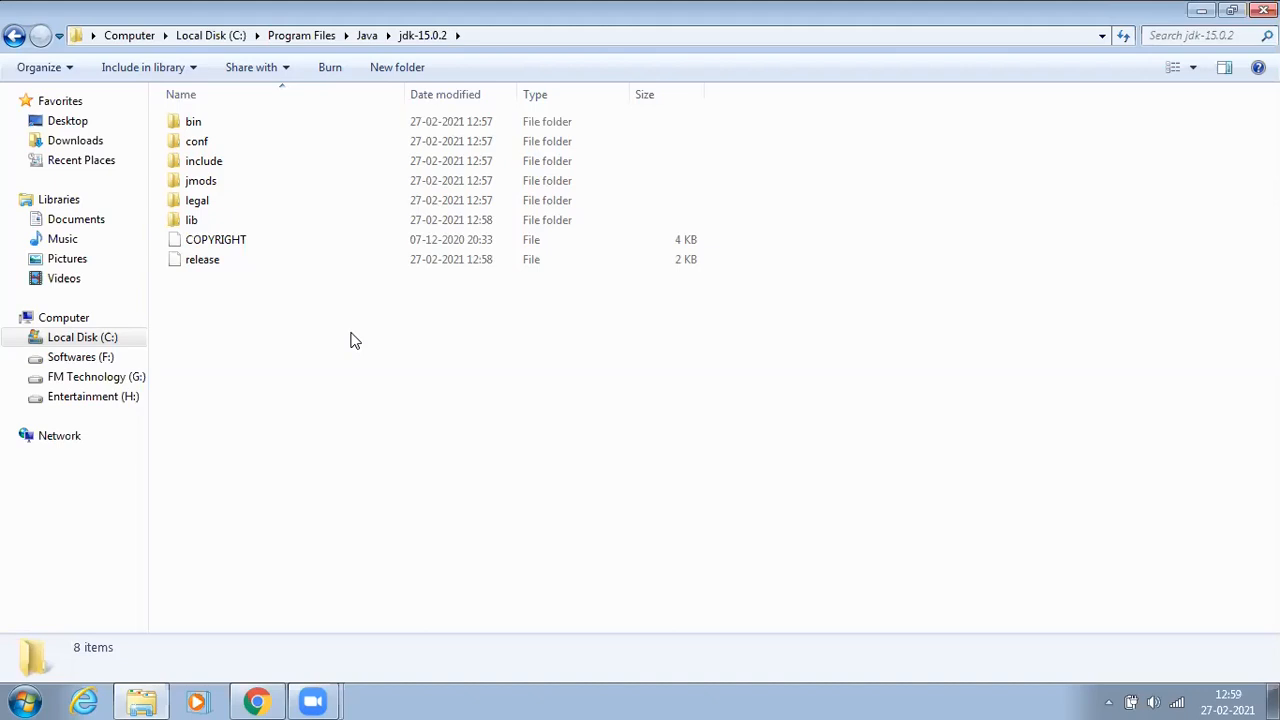
double_click(193, 122)
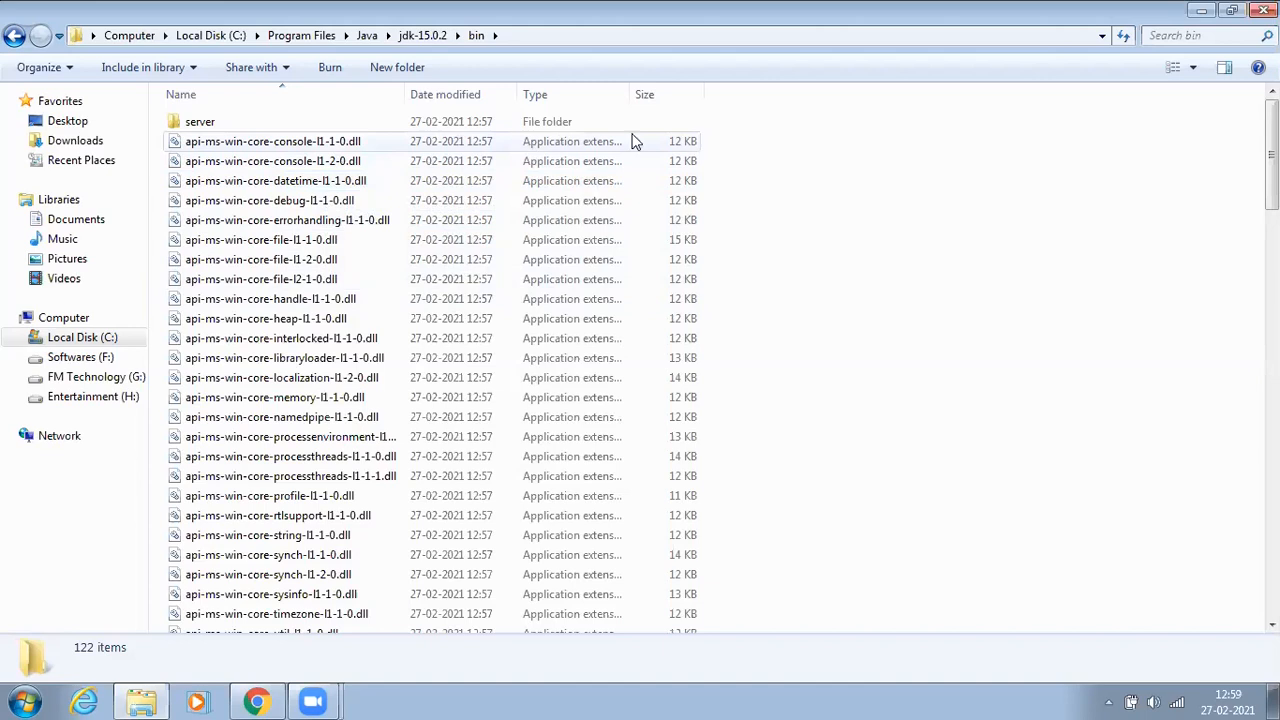
Step: Copy the bin folder's full path from the address bar
left_click(1102, 37)
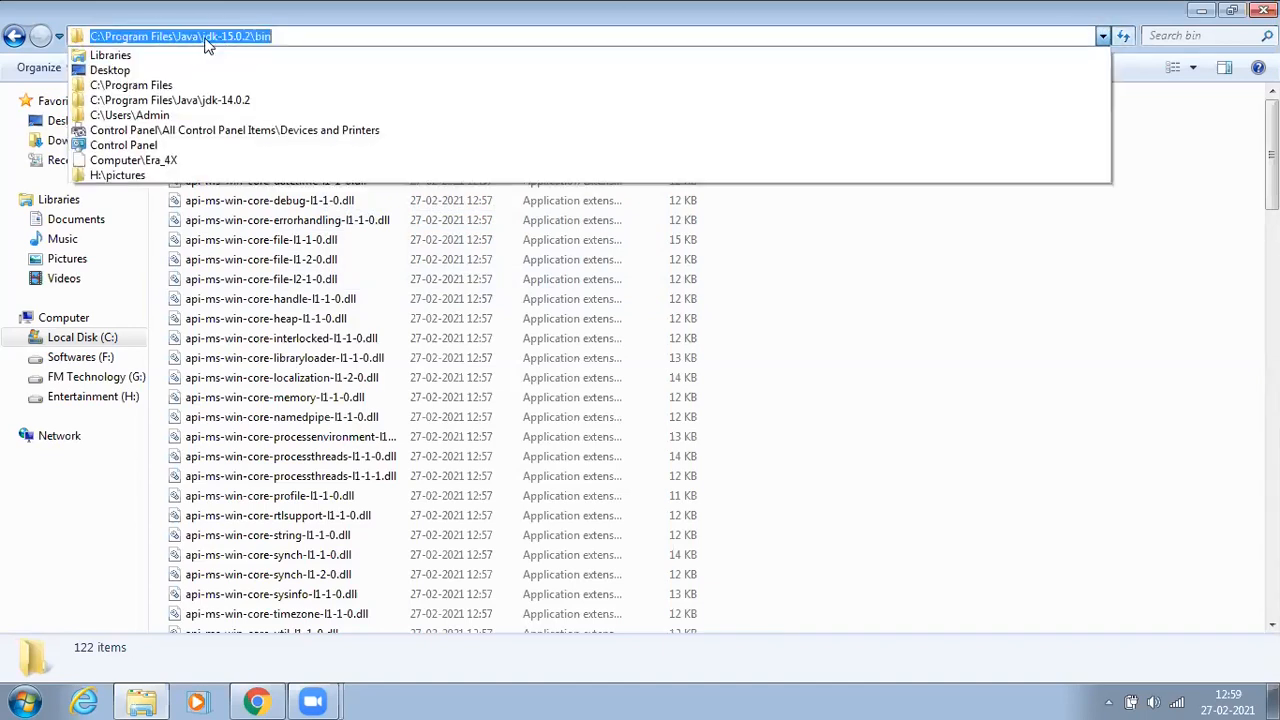
left_click(1104, 34)
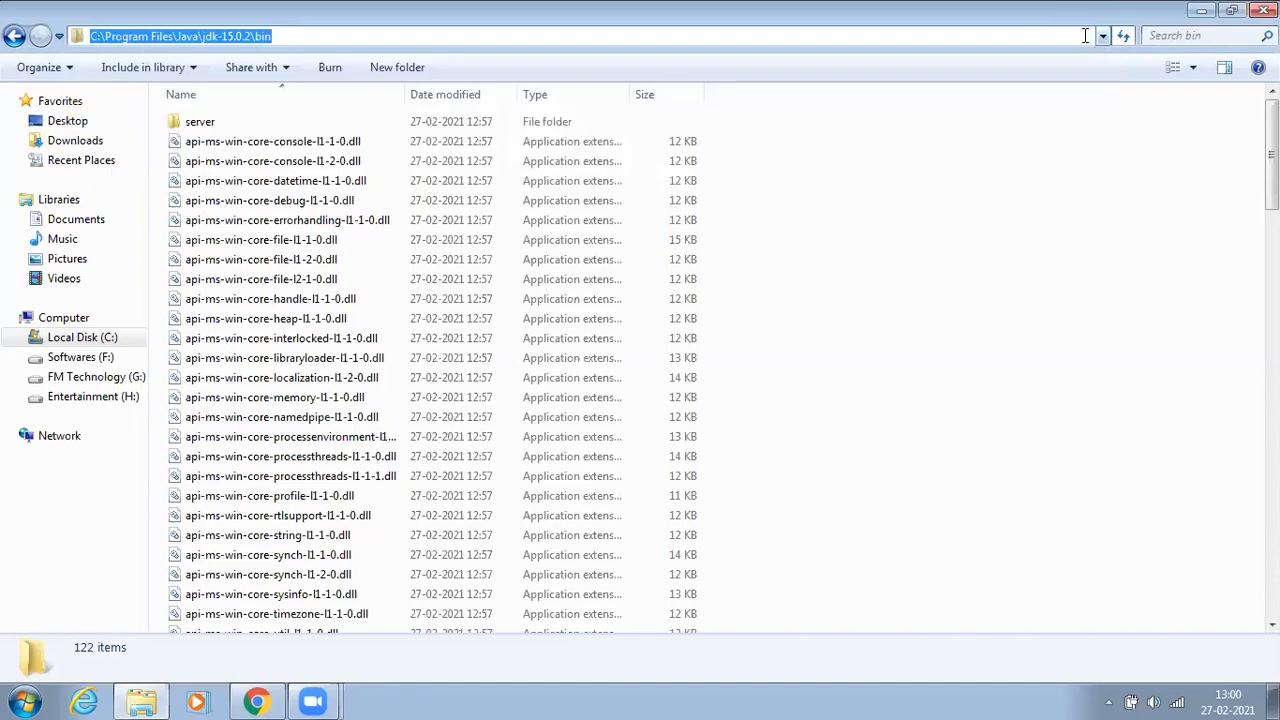
right_click(236, 37)
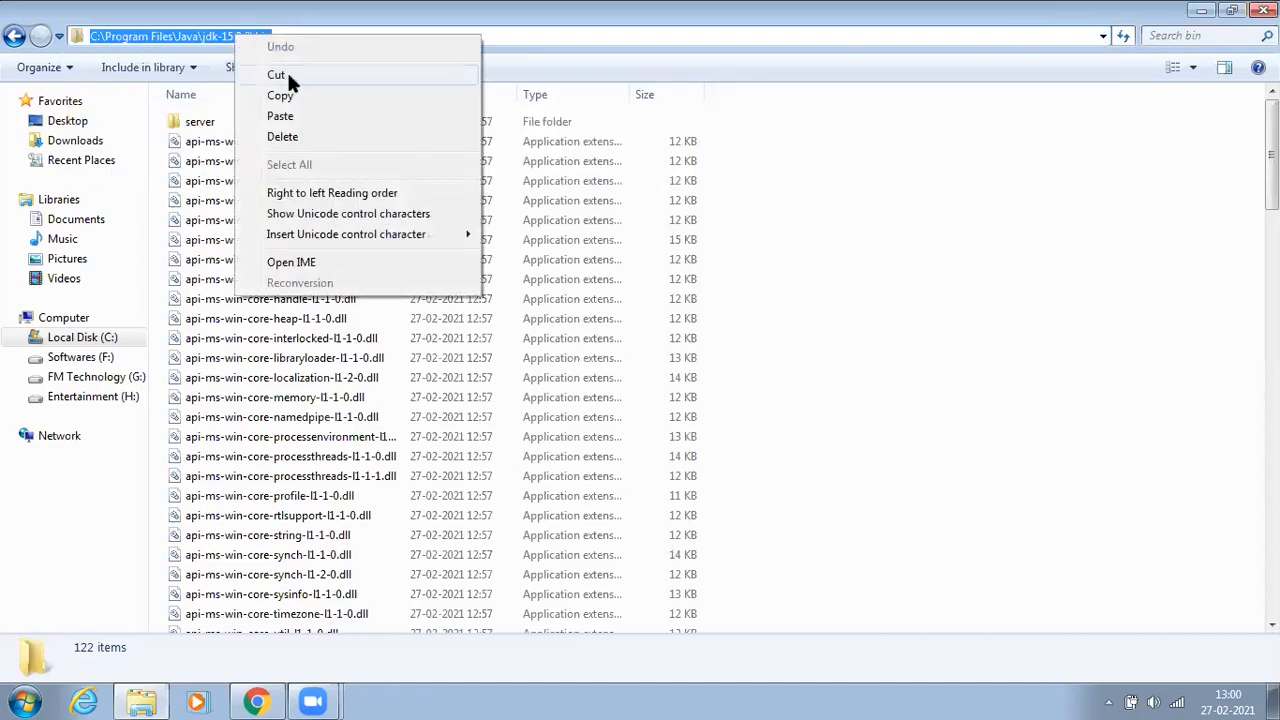
left_click(287, 97)
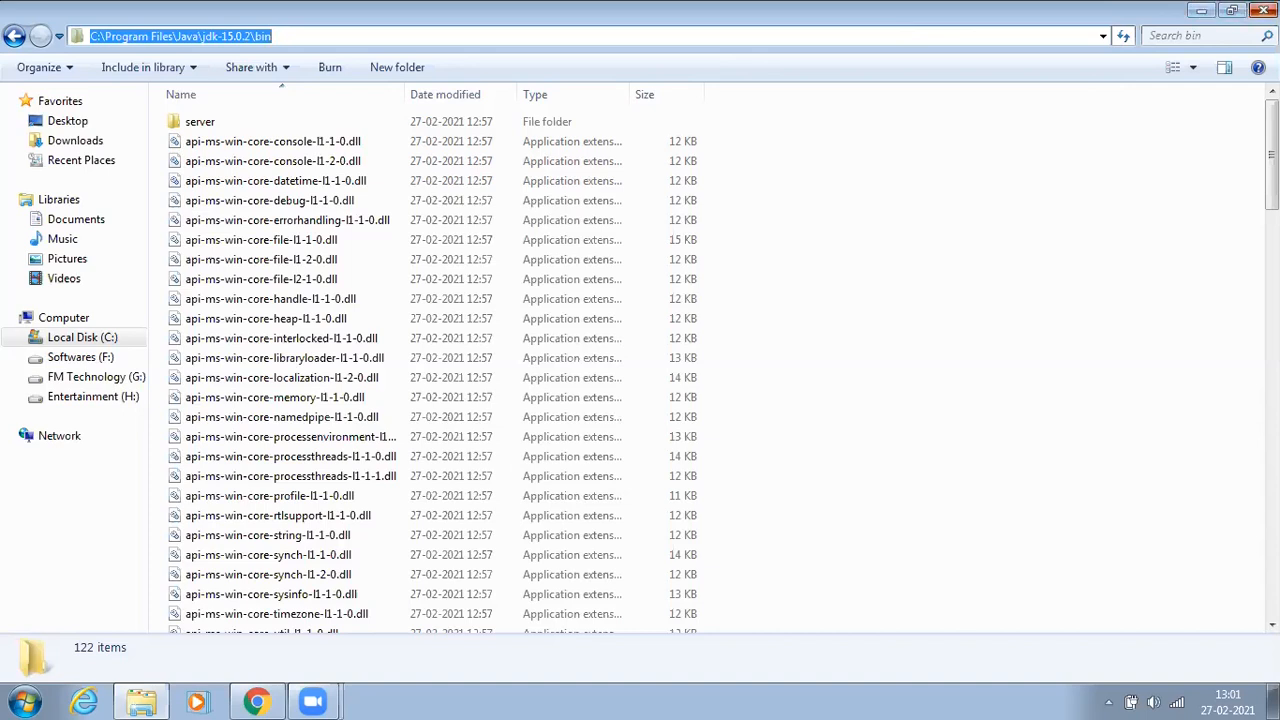
Step: Open the Environment Variables dialog through the computer's advanced system settings
key("super+d")
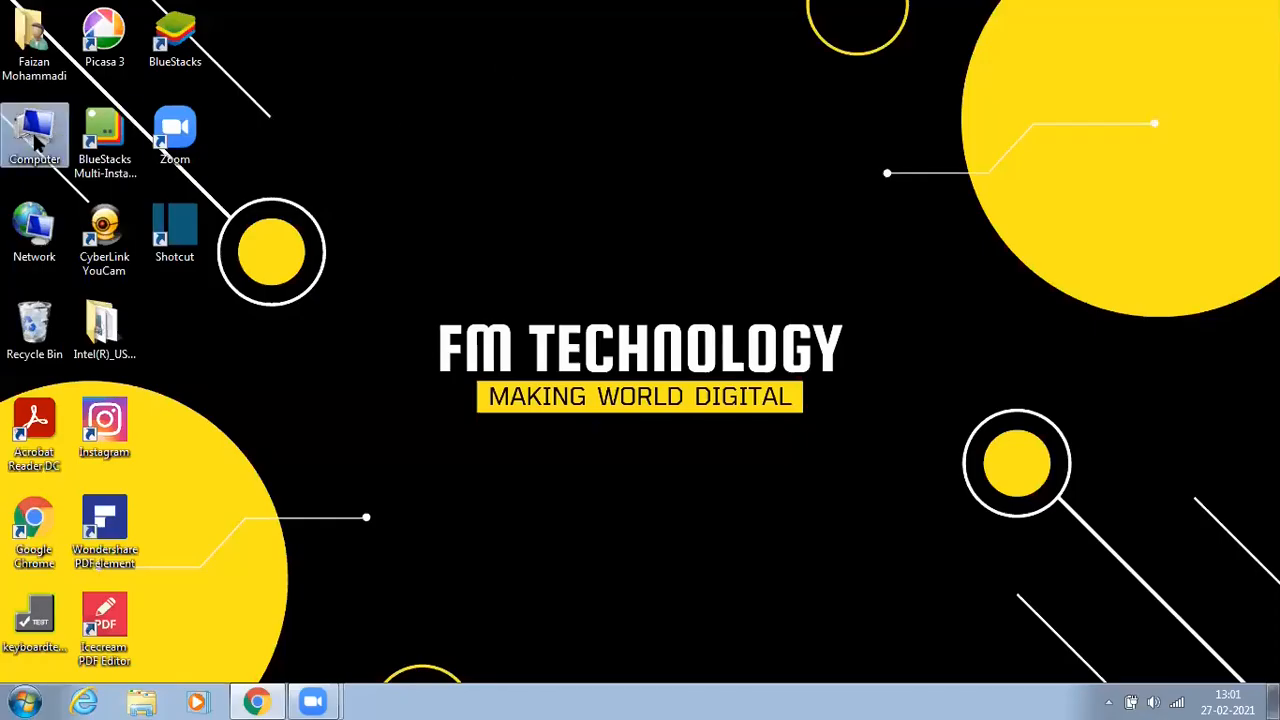
double_click(34, 137)
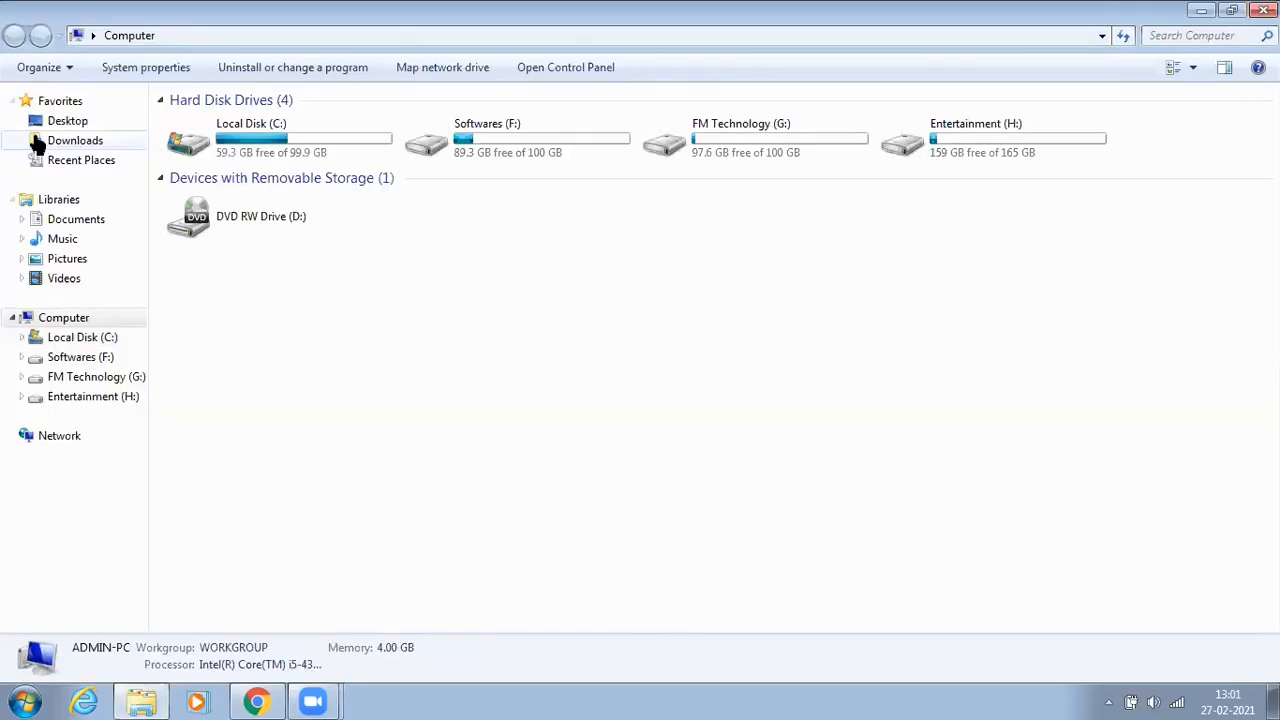
left_click(145, 68)
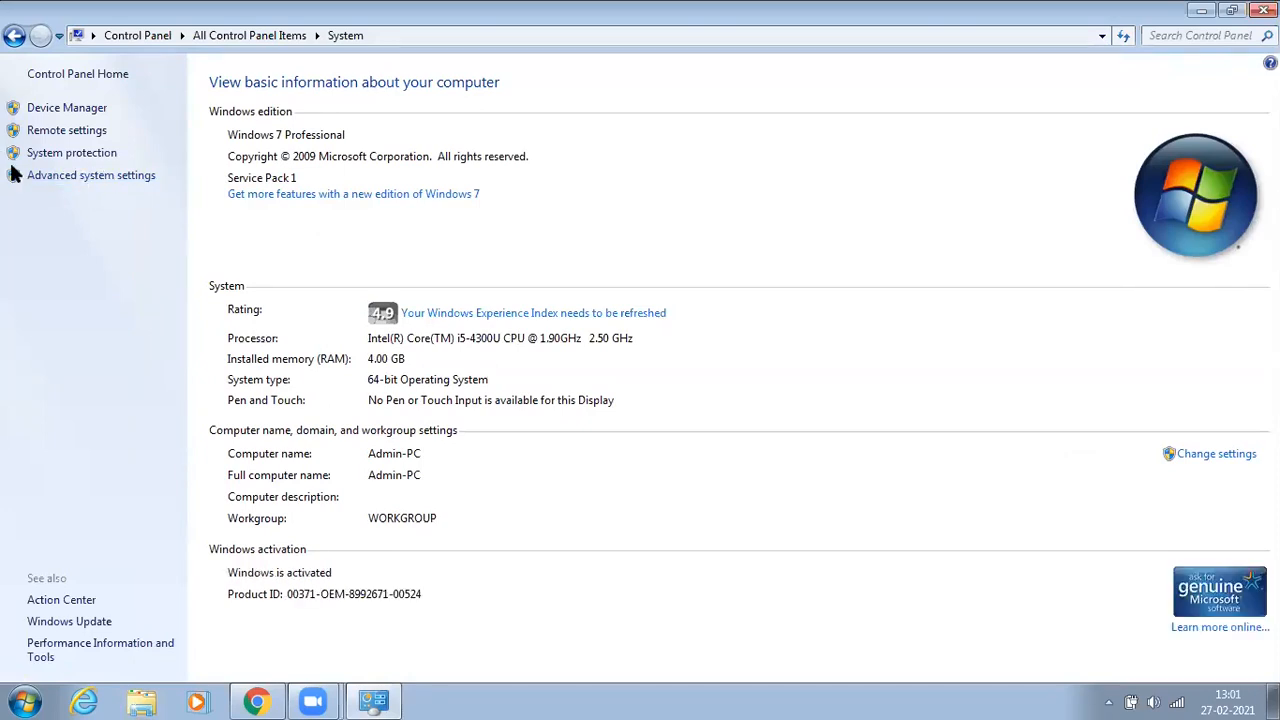
left_click(83, 180)
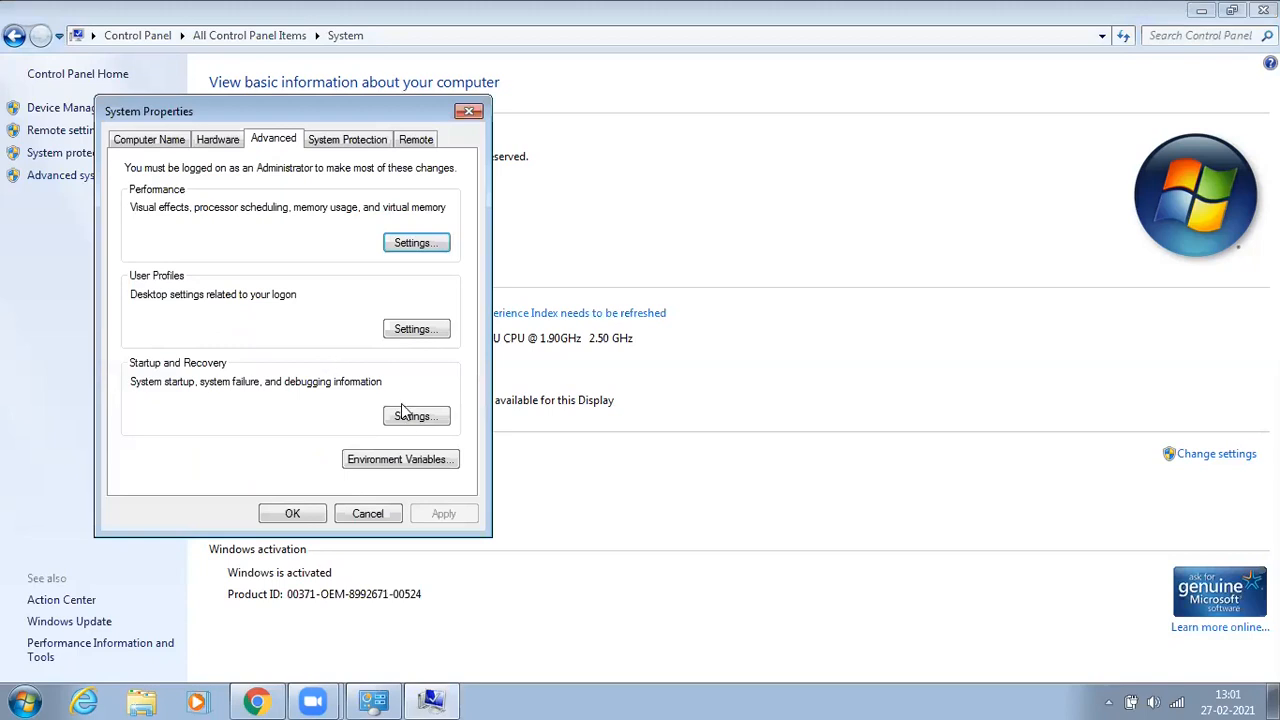
left_click(390, 462)
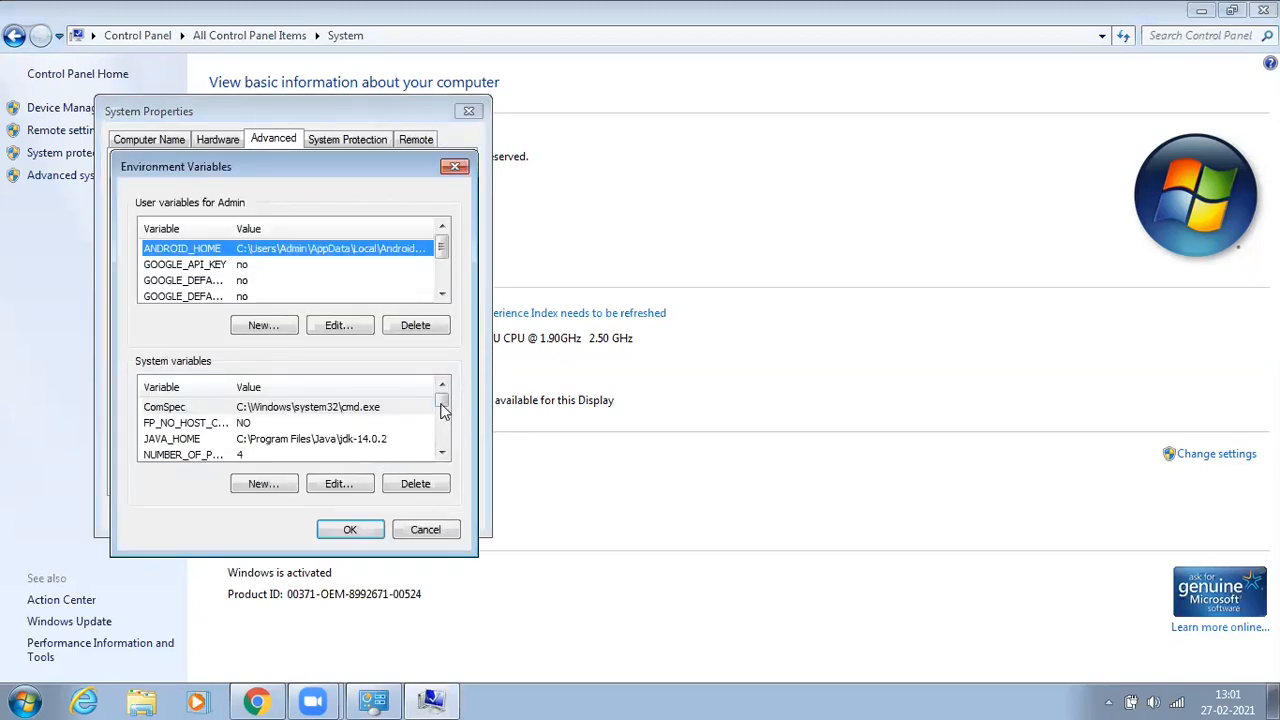
Step: Replace the system path variable's value with C:\Program Files\Java\jdk-15.0.2\bin
left_click_drag(441, 402, 444, 415)
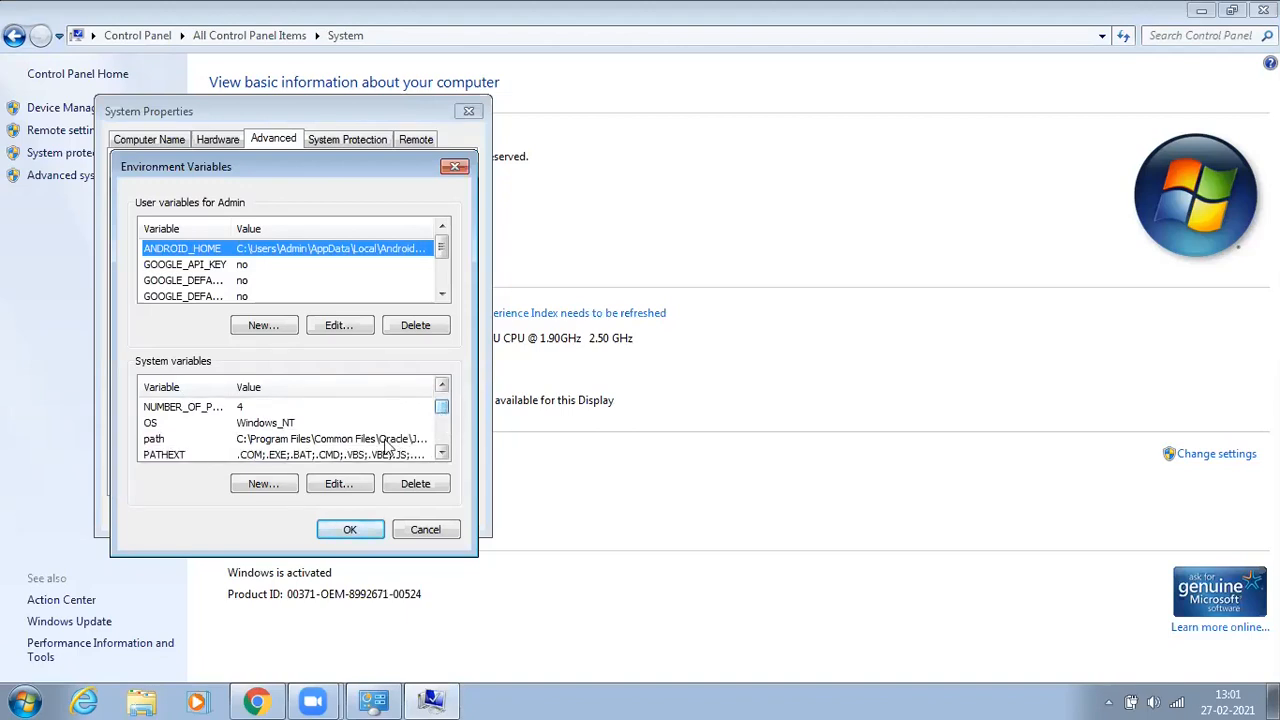
double_click(362, 446)
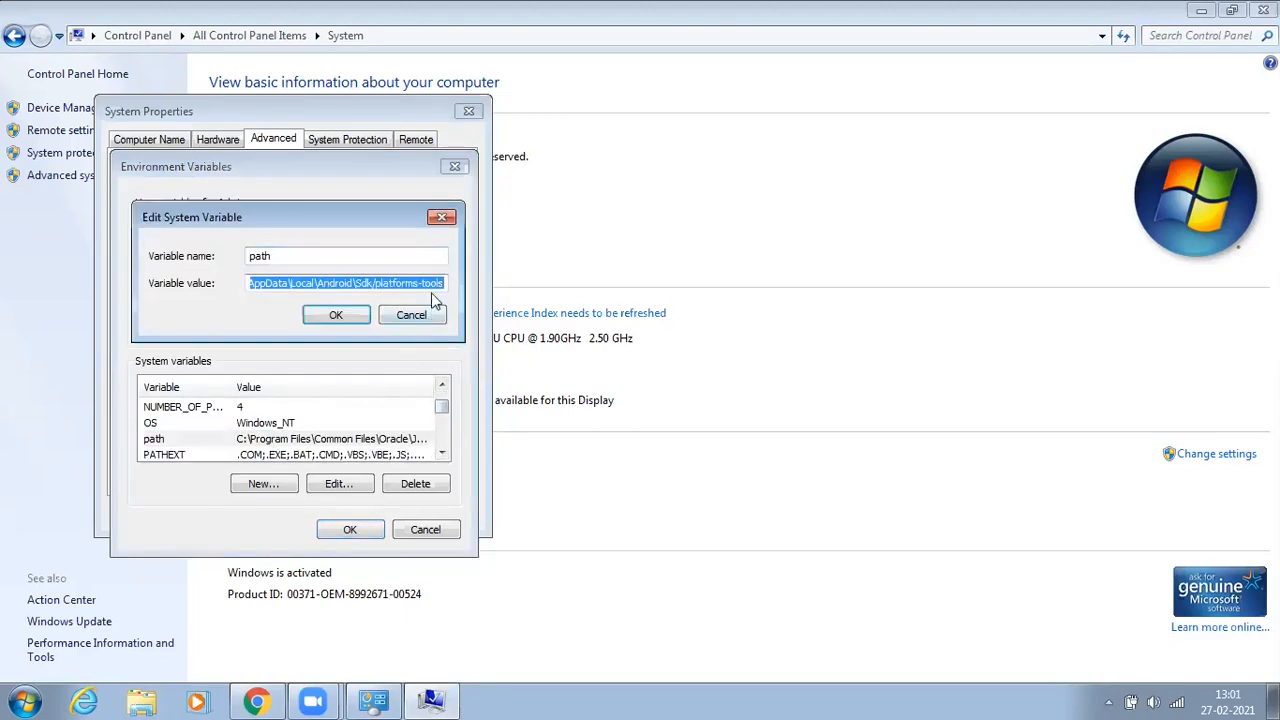
key("BackSpace")
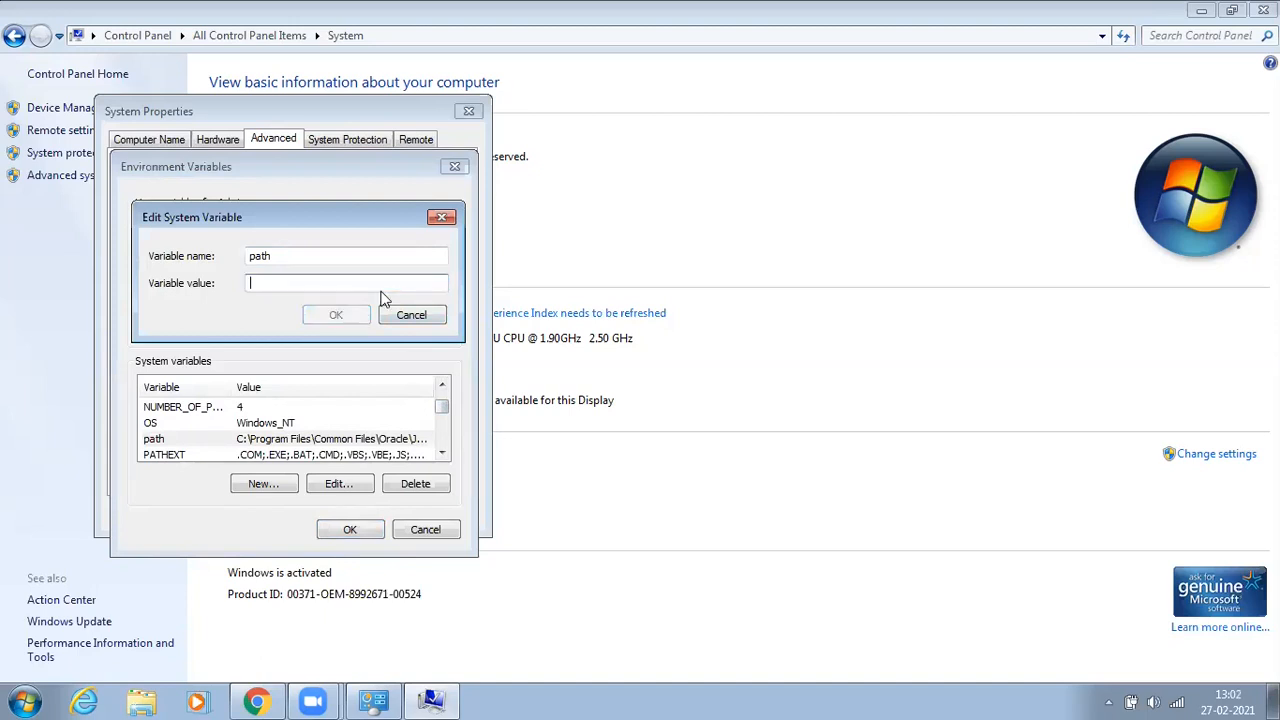
right_click(270, 284)
left_click(325, 366)
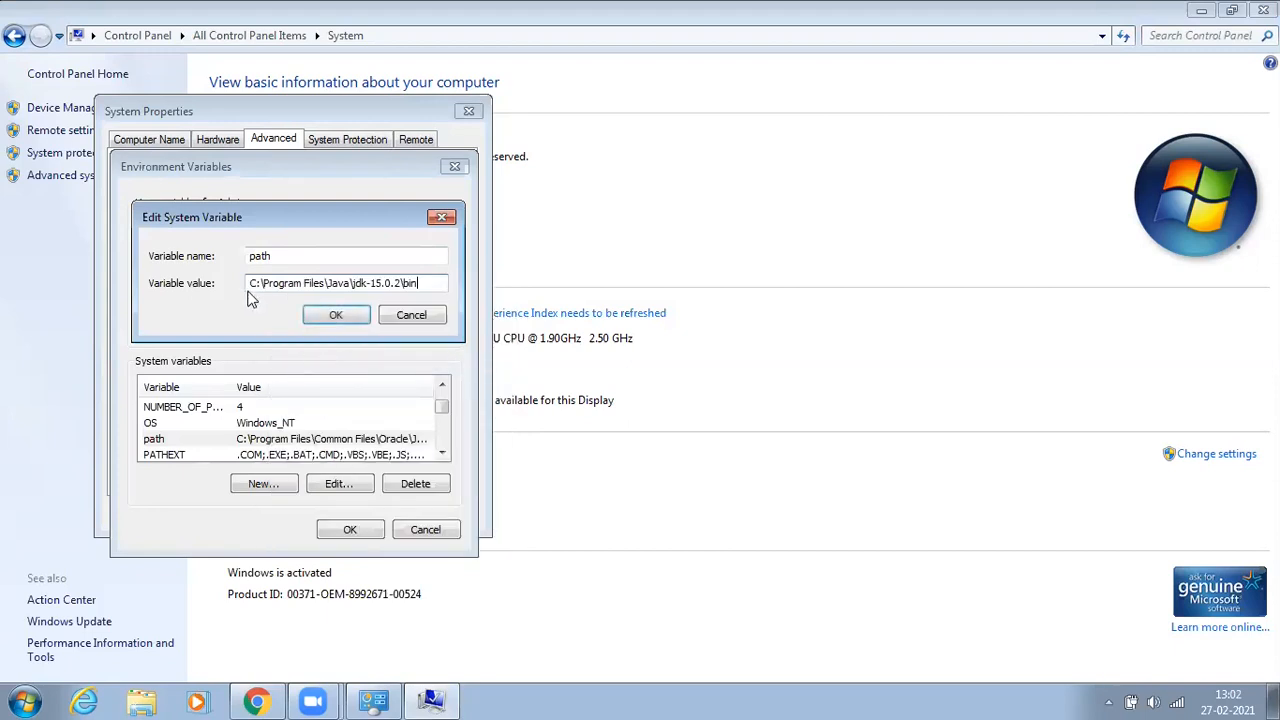
left_click(337, 315)
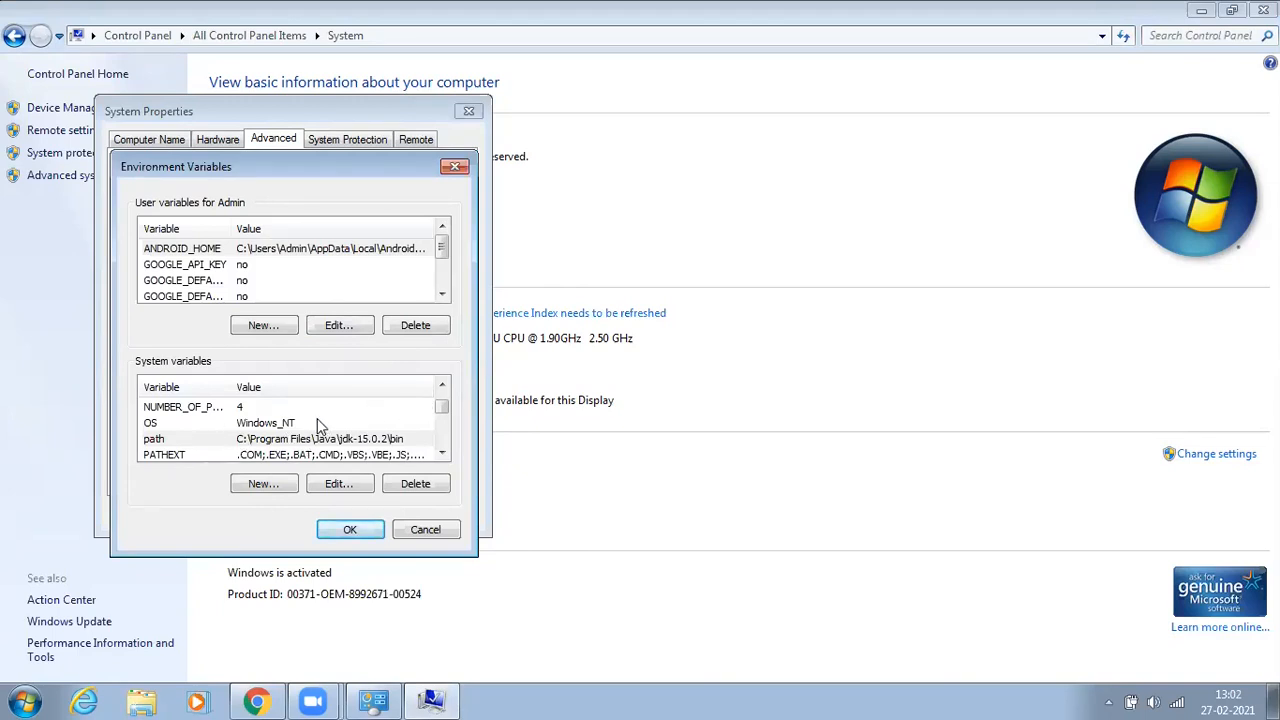
Step: Add a new system variable named JAVA_HOME with the value C:\Program Files\Java\jdk-15.0.2
left_click(262, 484)
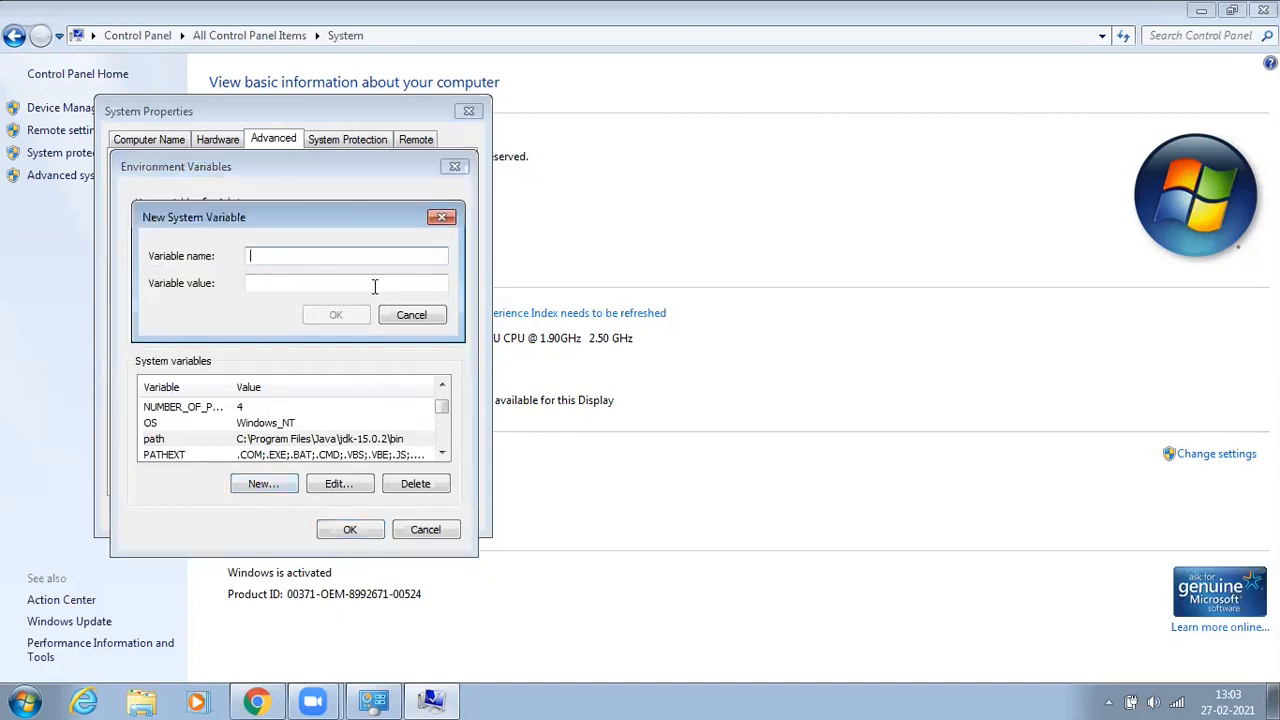
type("JAVA")
type("_HON")
type("W")
key("BackSpace")
type("E")
right_click(268, 285)
left_click(316, 364)
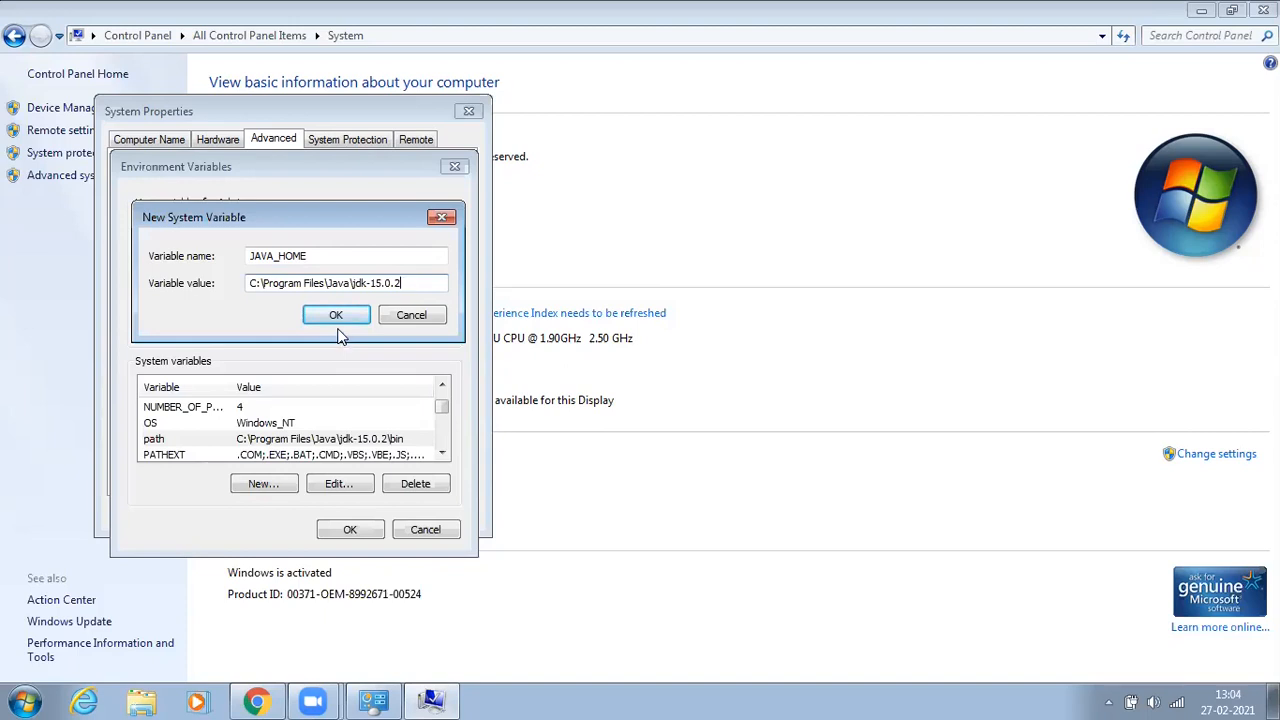
left_click(336, 316)
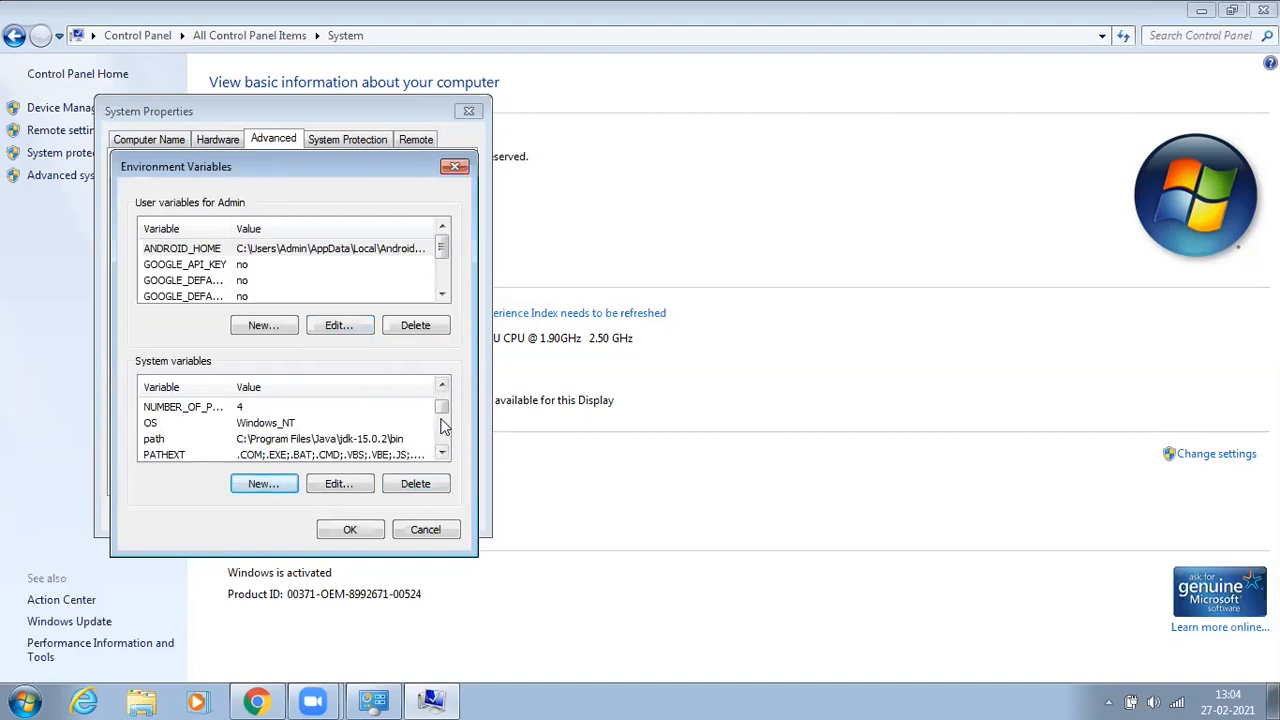
Step: Confirm the environment variable changes and close the System Properties and Control Panel windows
mouse_move(441, 409)
left_mouse_down()
mouse_move(447, 456)
mouse_move(441, 410)
left_mouse_up()
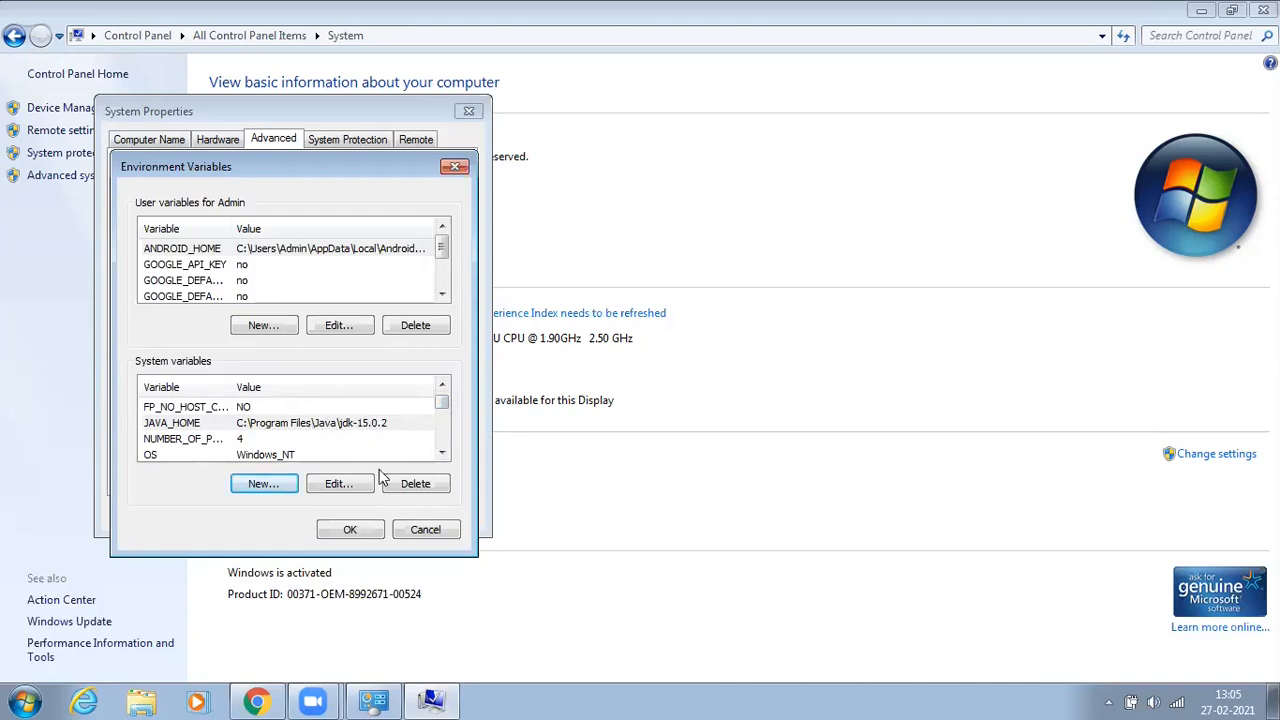
left_click(352, 532)
left_click(298, 514)
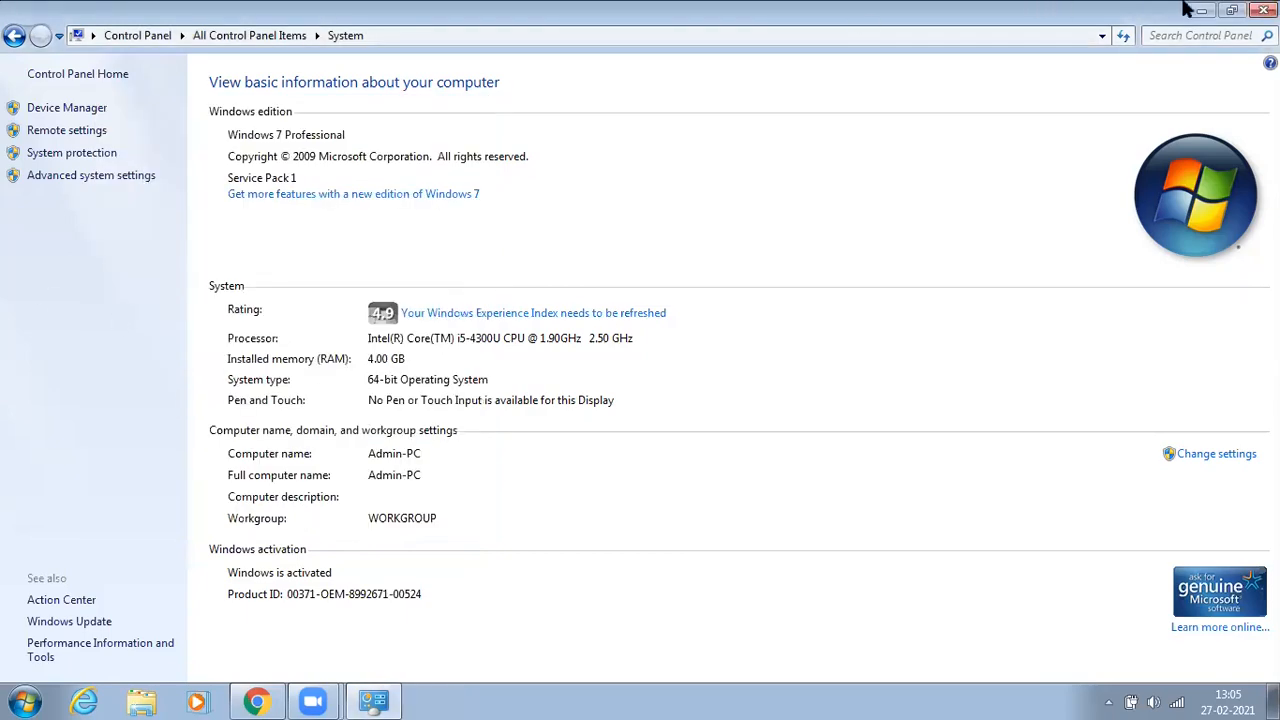
left_click(1265, 9)
right_click(586, 32)
mouse_move(613, 47)
left_click(640, 86)
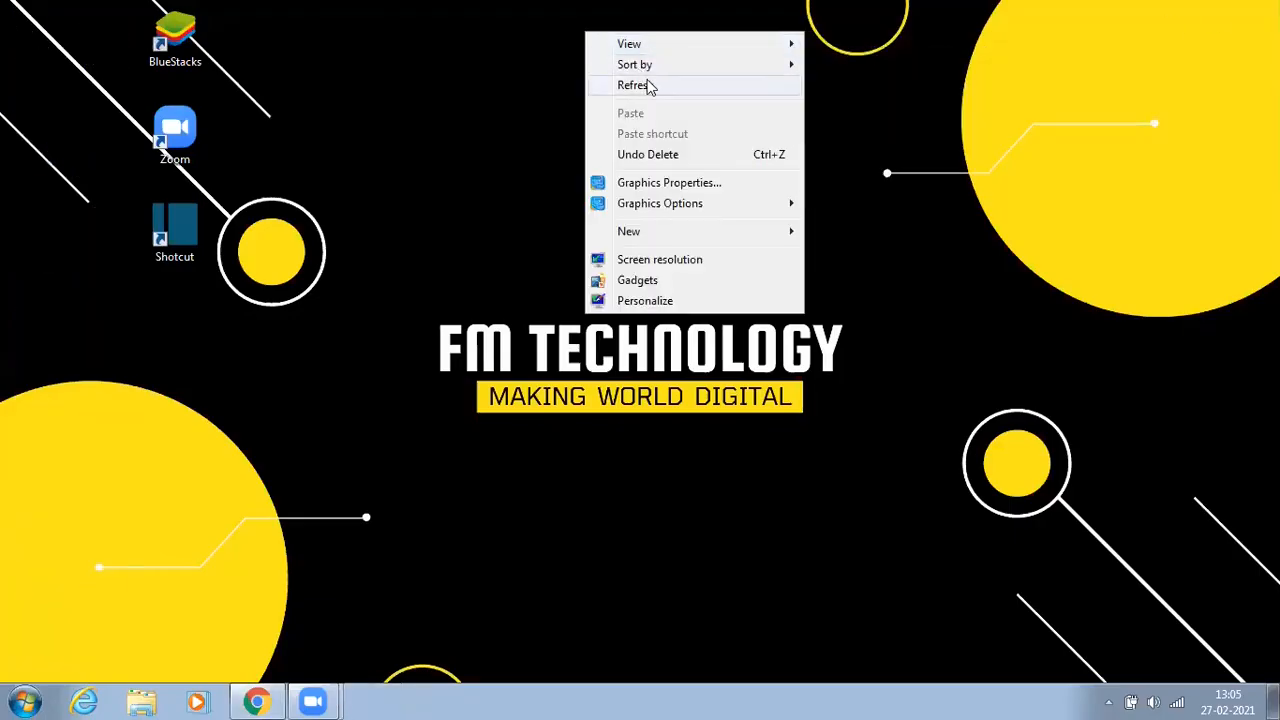
right_click(545, 151)
left_click(605, 203)
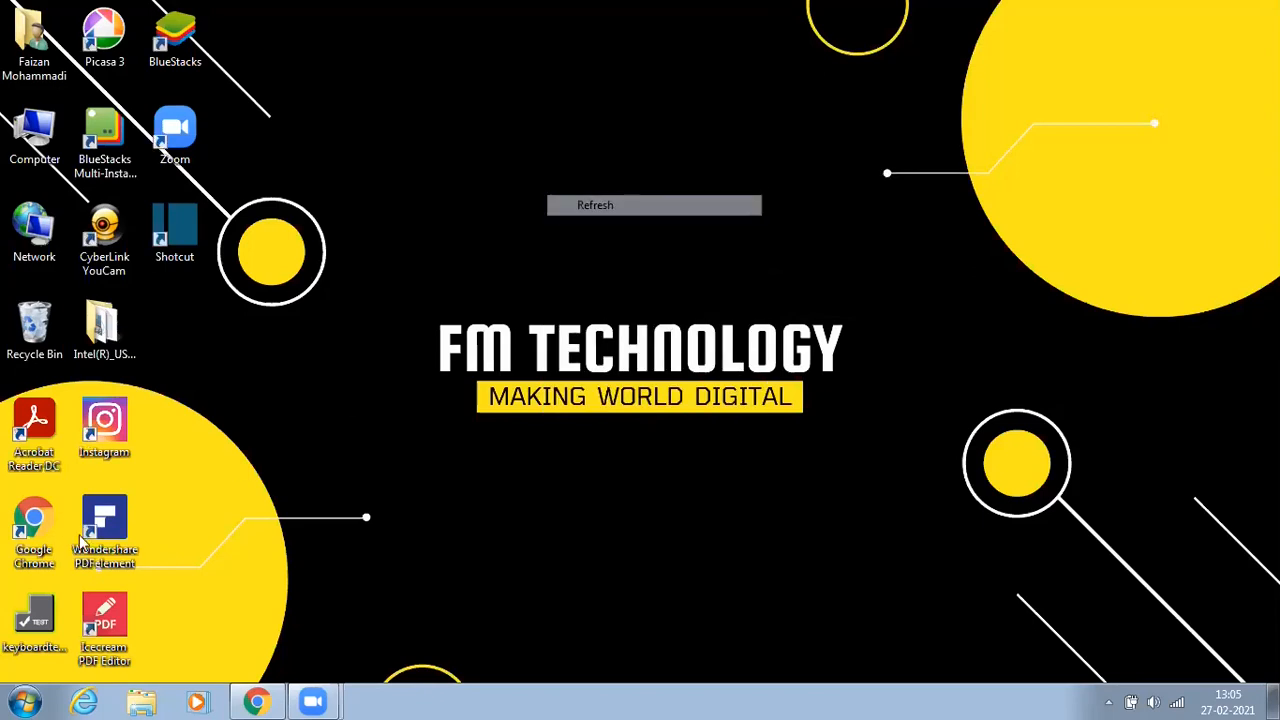
Step: Open a Command Prompt by searching cmd from the Start menu
left_click(24, 702)
left_click(52, 654)
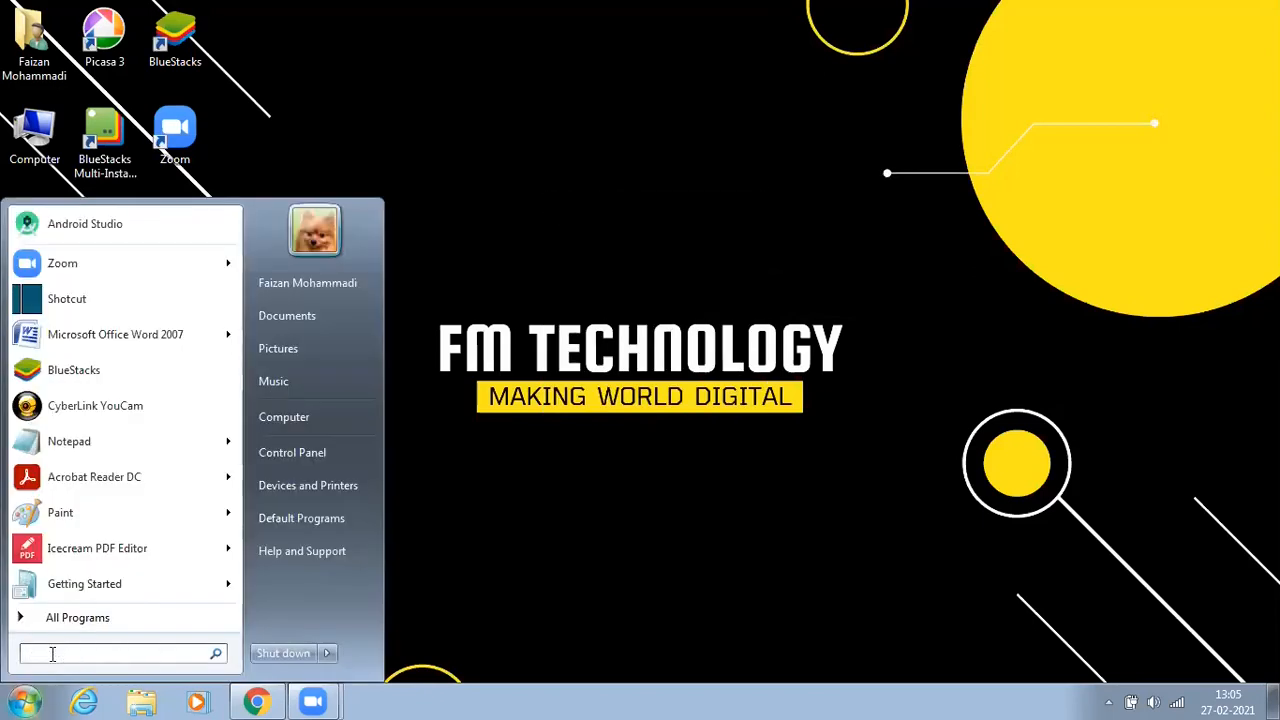
type("cmd")
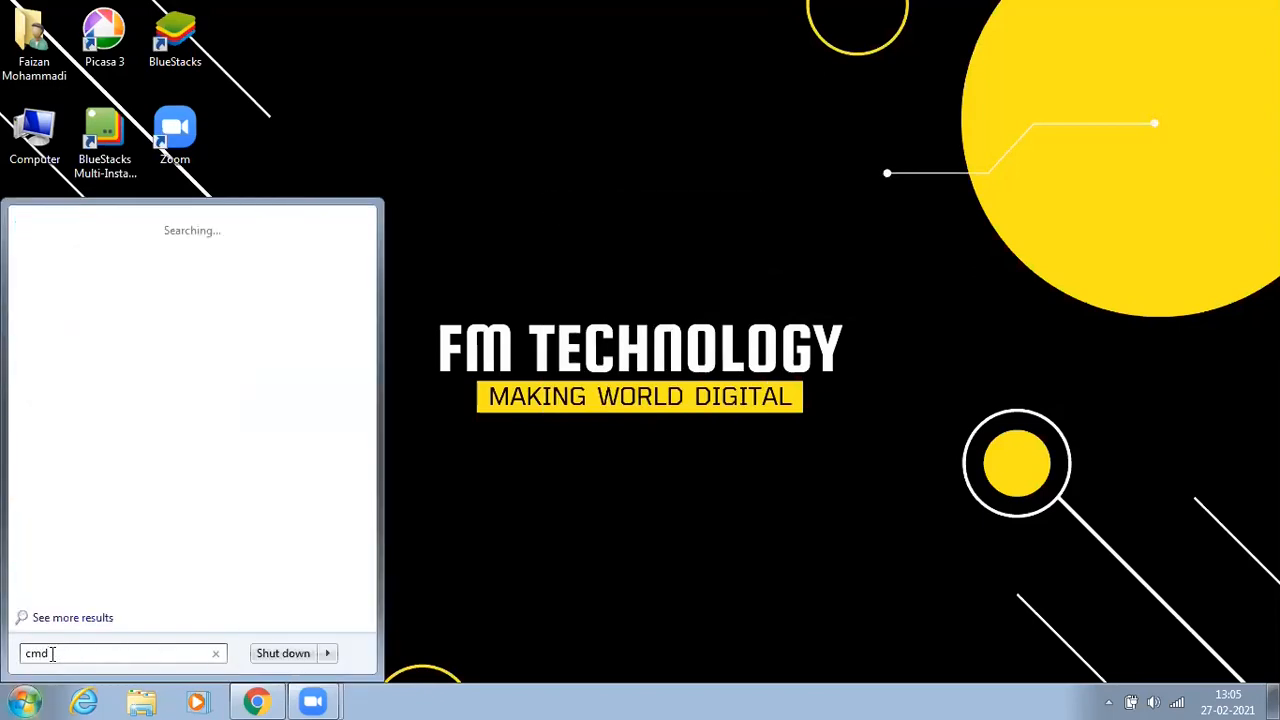
left_click(63, 253)
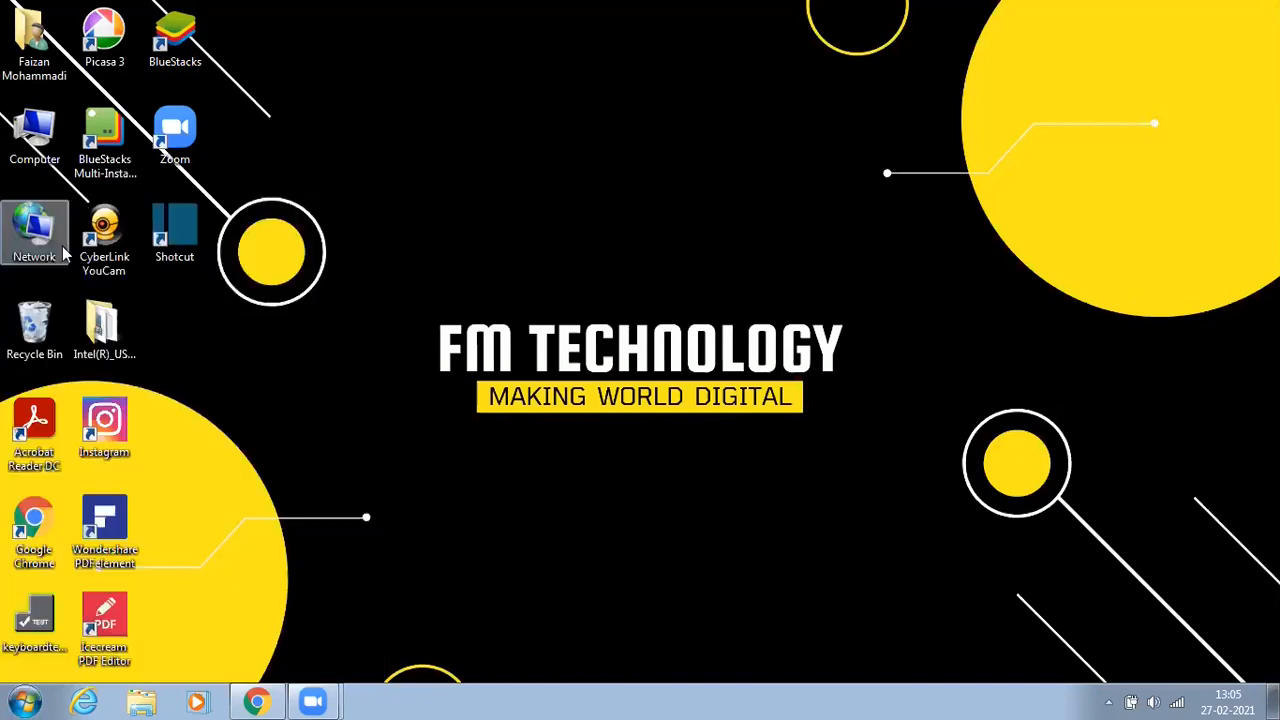
left_click_drag(543, 157, 654, 147)
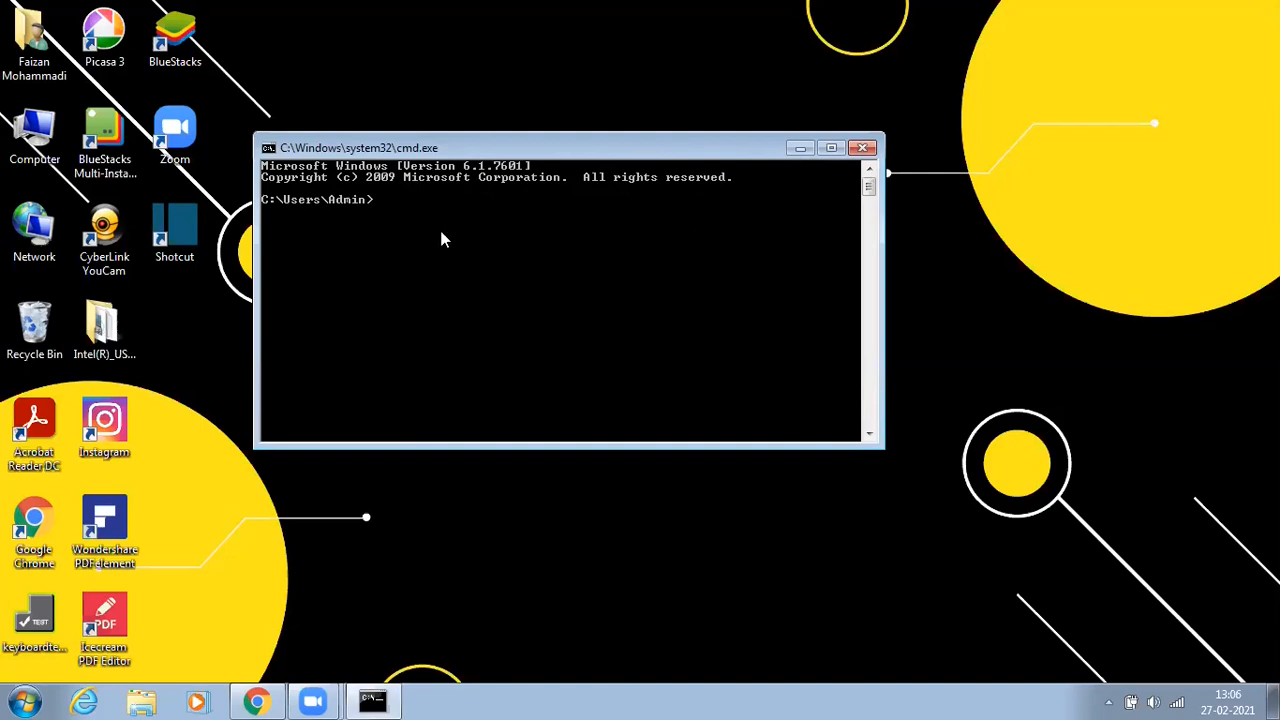
Step: Run java -version and javac -version to verify the installed JDK
type("java -version")
key("Return")
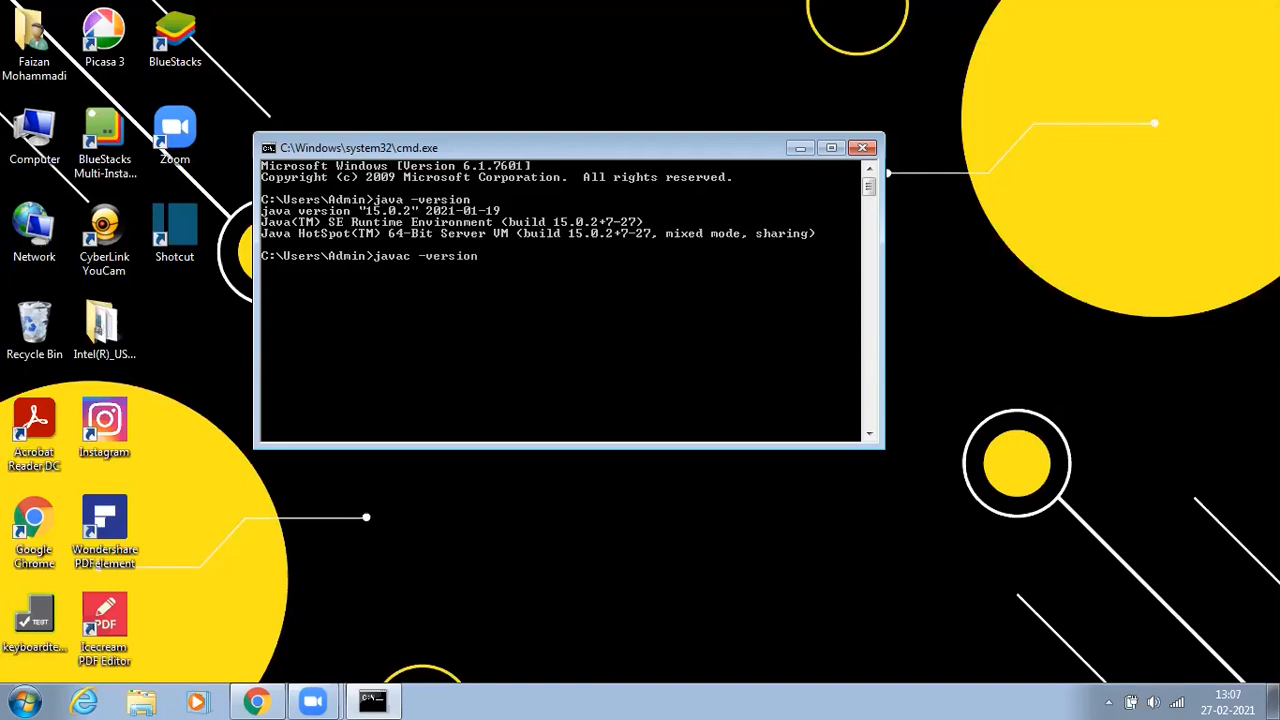
key("Return")
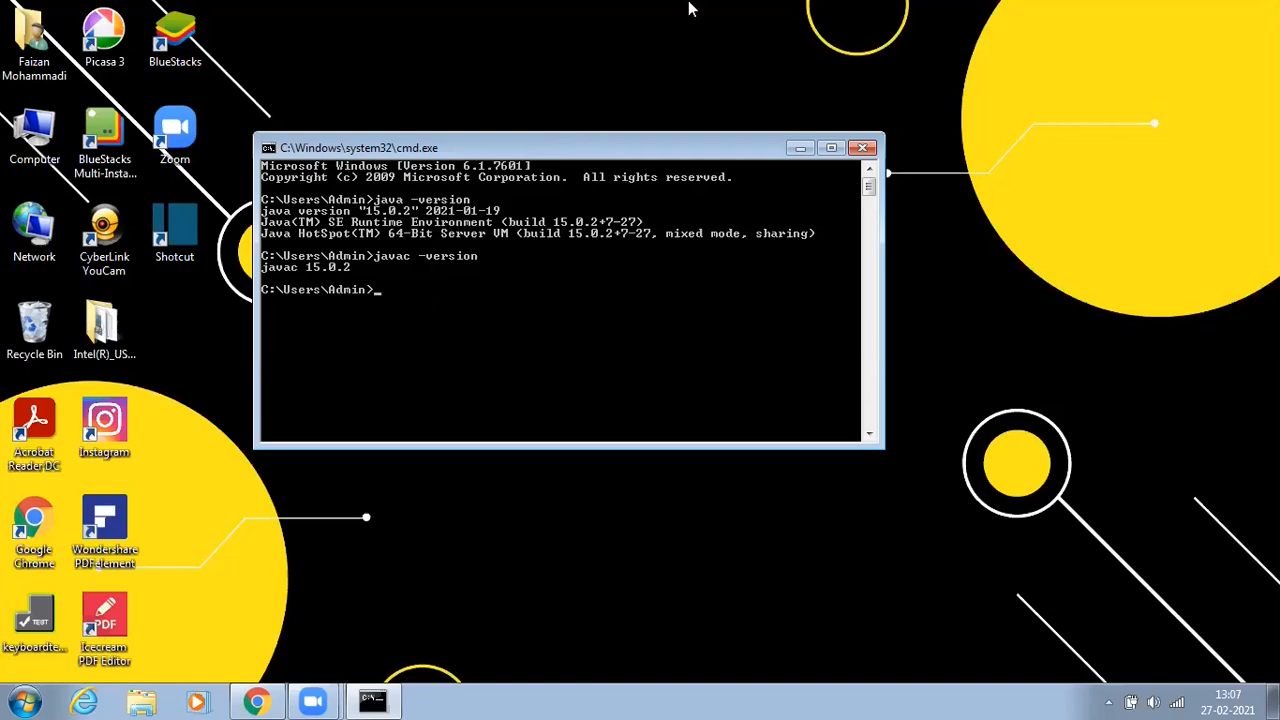
Step: Close the Command Prompt window
left_click(866, 150)
right_click(554, 126)
left_click(570, 176)
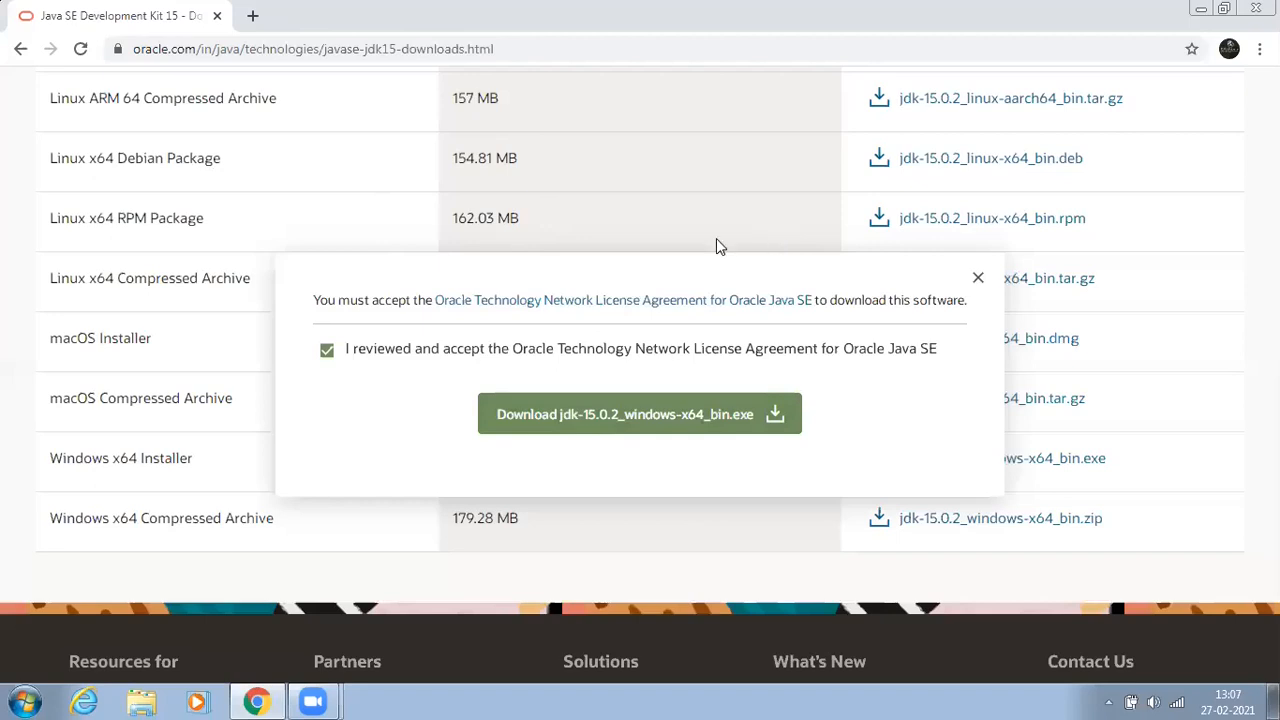
Step: Open a new browser tab and search Google for android studio
left_click(255, 18)
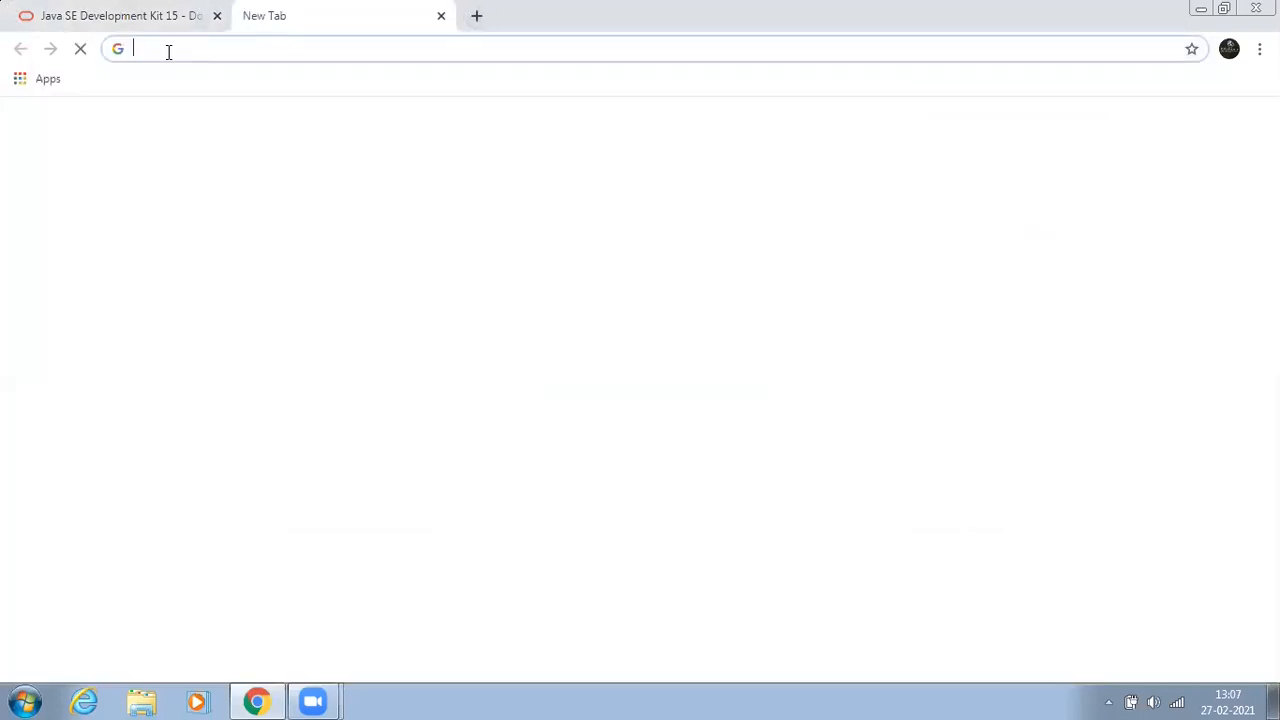
type("android")
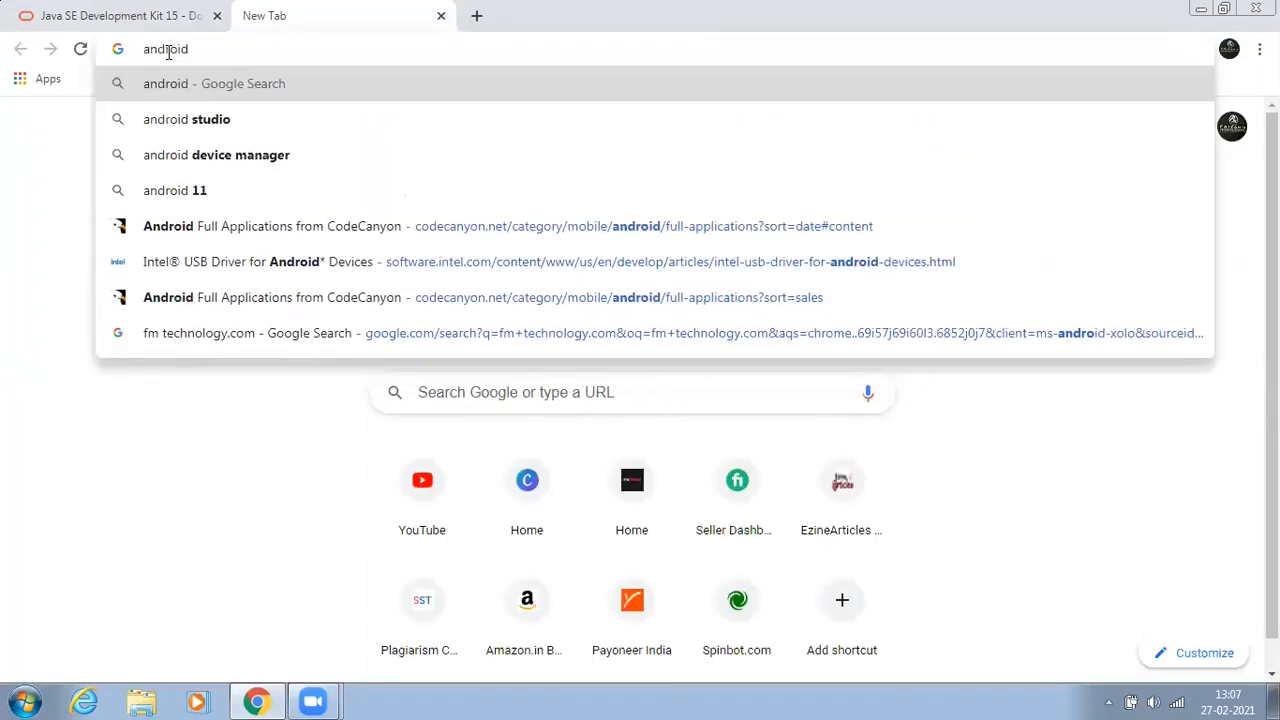
type(" studi")
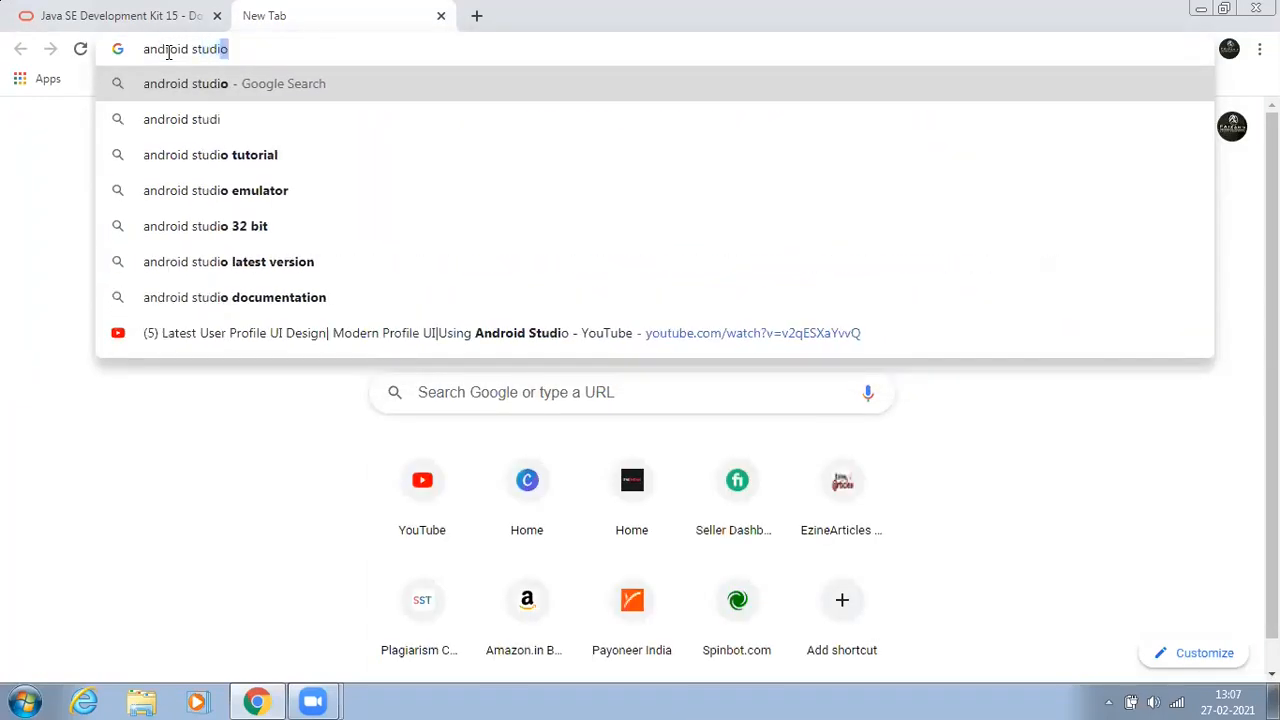
type("o")
key("Return")
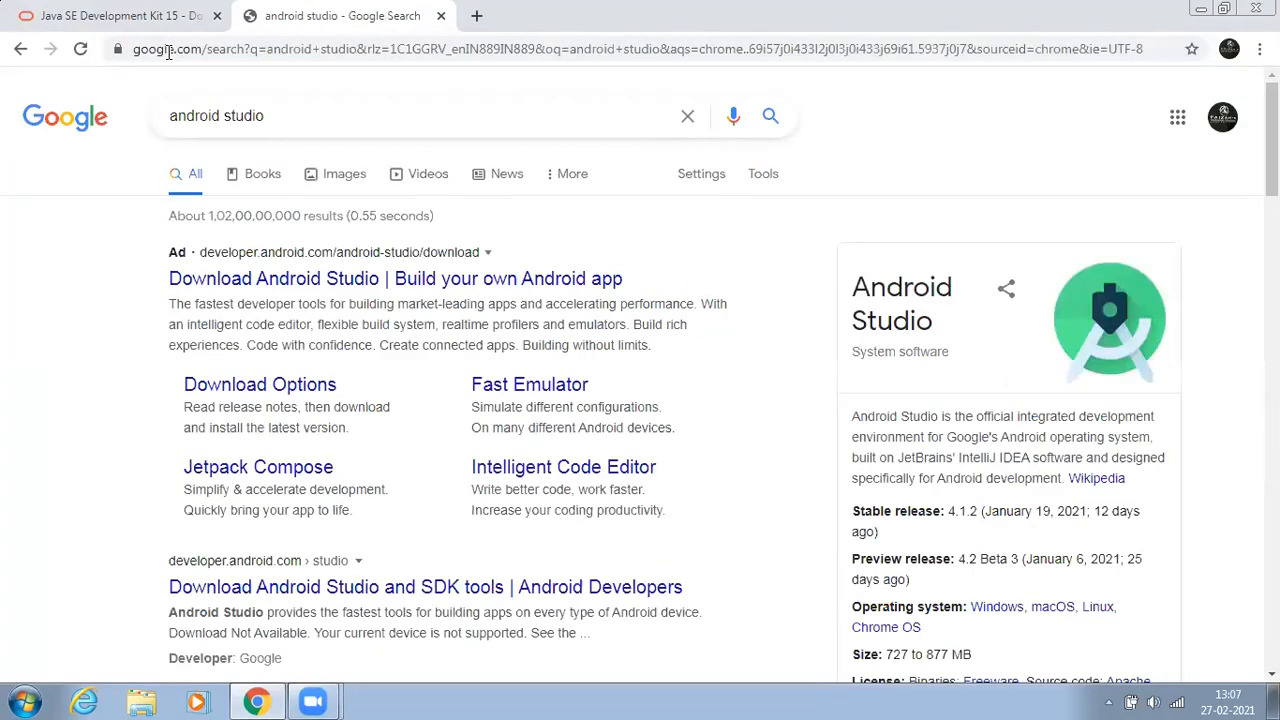
Step: Open the Download Android Studio and SDK tools result and dismiss the badge popup
scroll(443, 385, "down", 2)
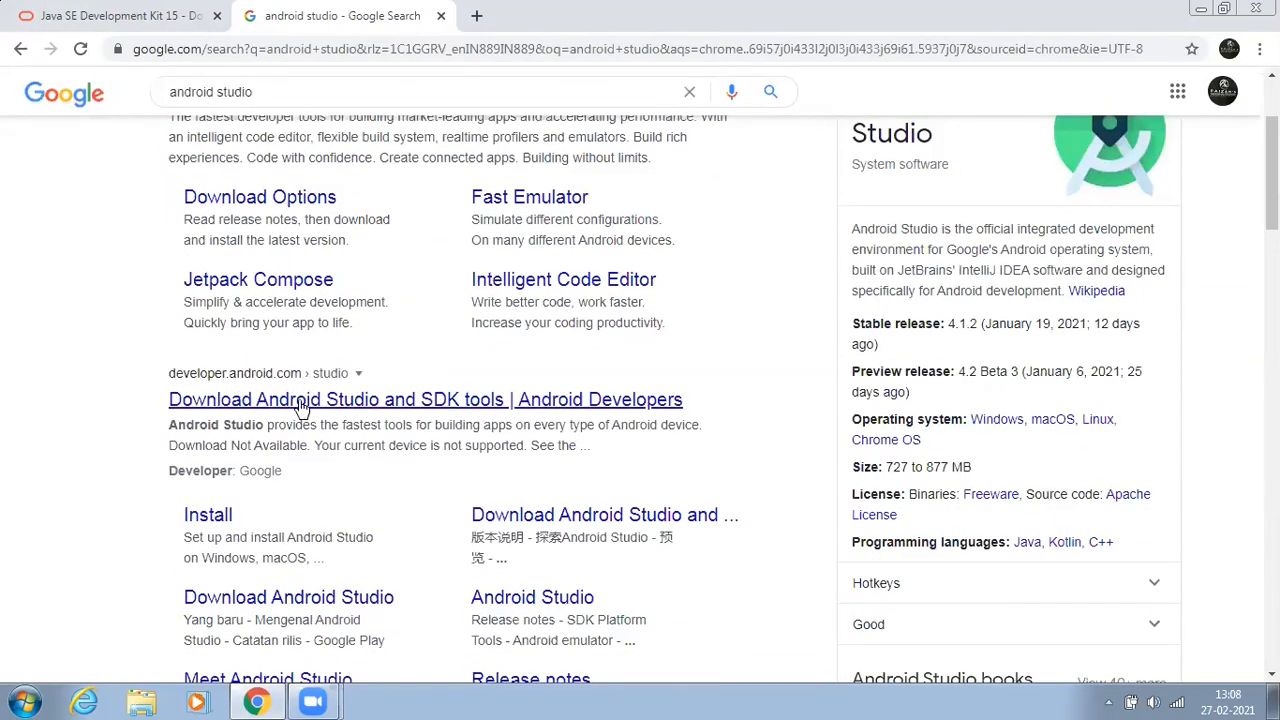
left_click(345, 403)
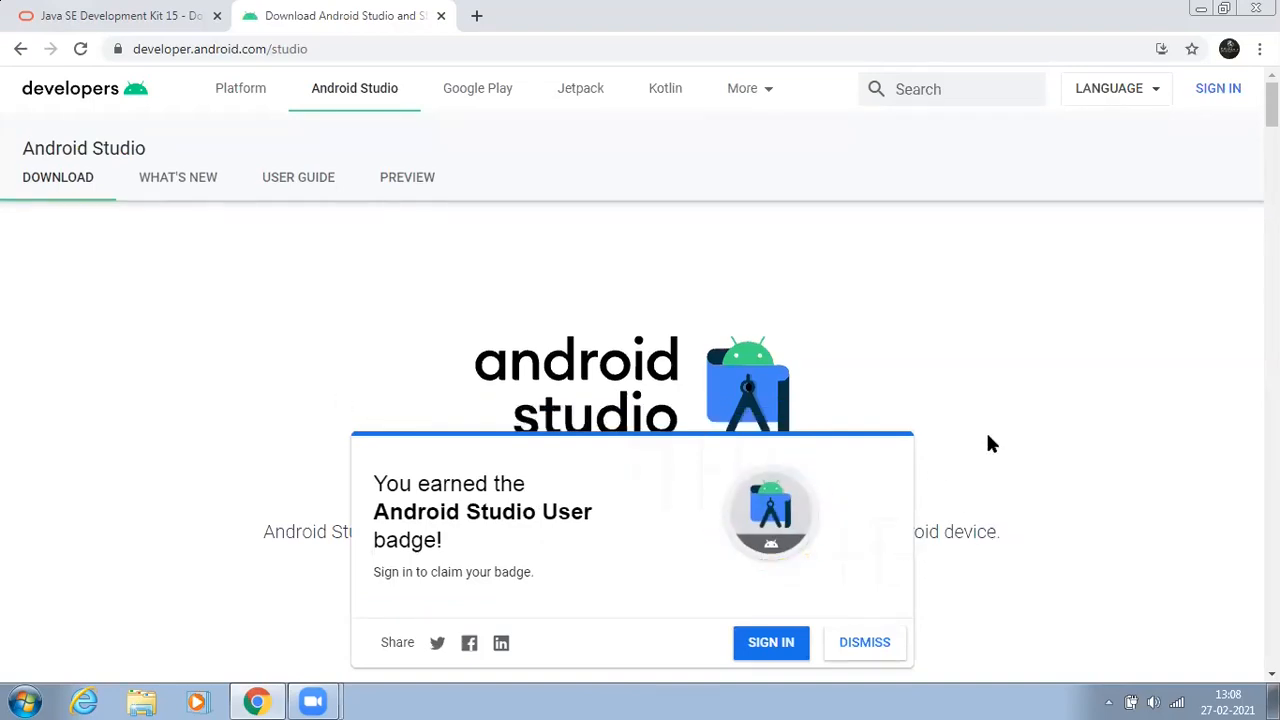
scroll(990, 443, "down", 3)
left_click(855, 645)
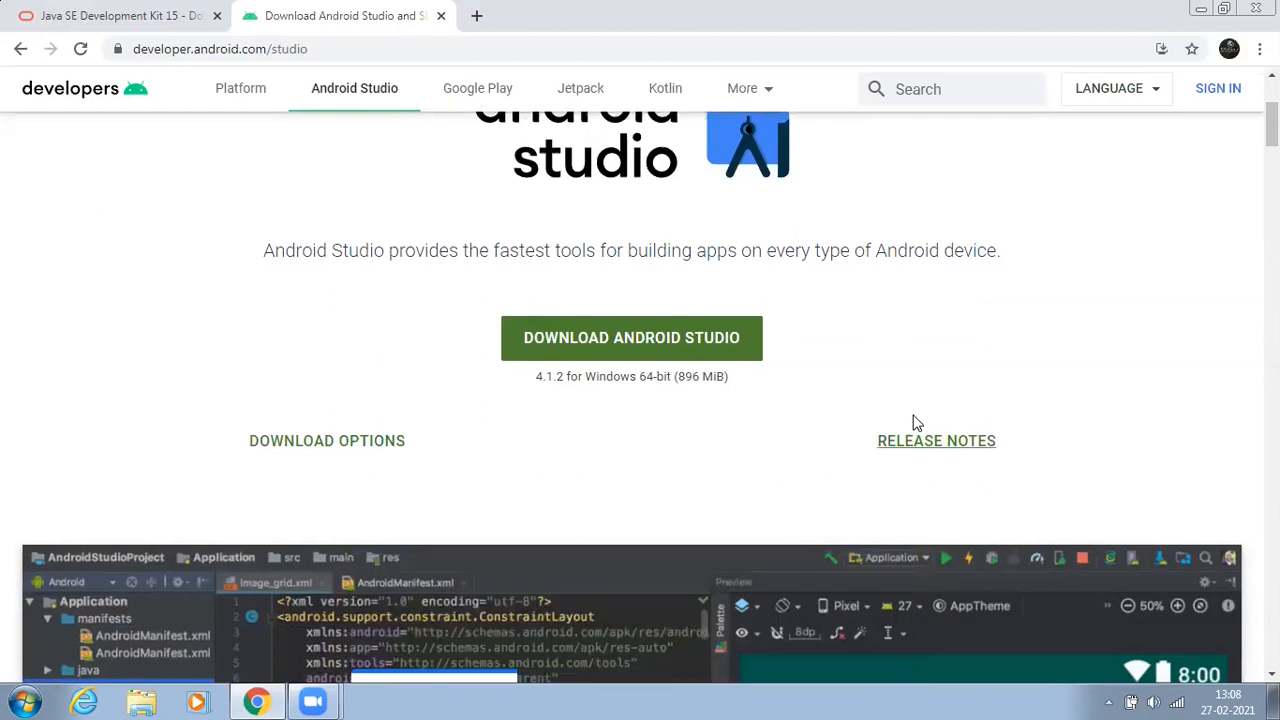
Step: Scroll through the Android Studio page to review the download packages and system requirements
scroll(912, 423, "up", 3)
scroll(734, 423, "down", 2)
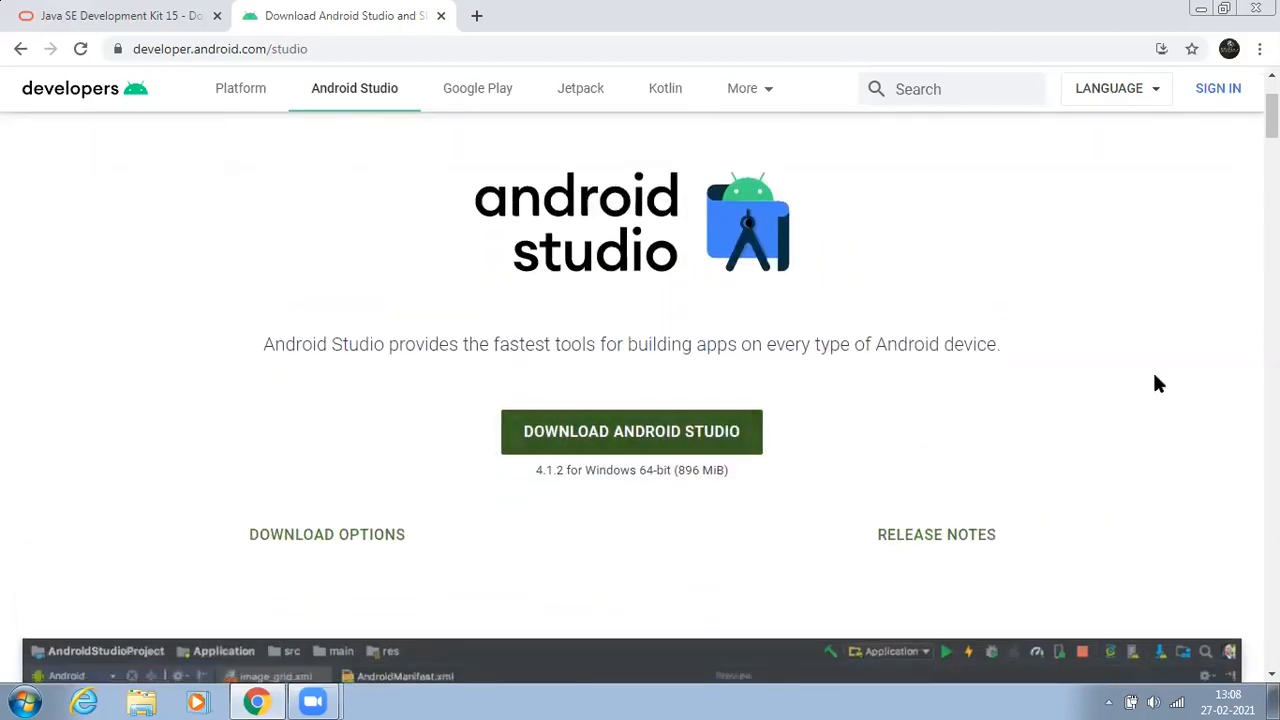
scroll(840, 380, "down", 5)
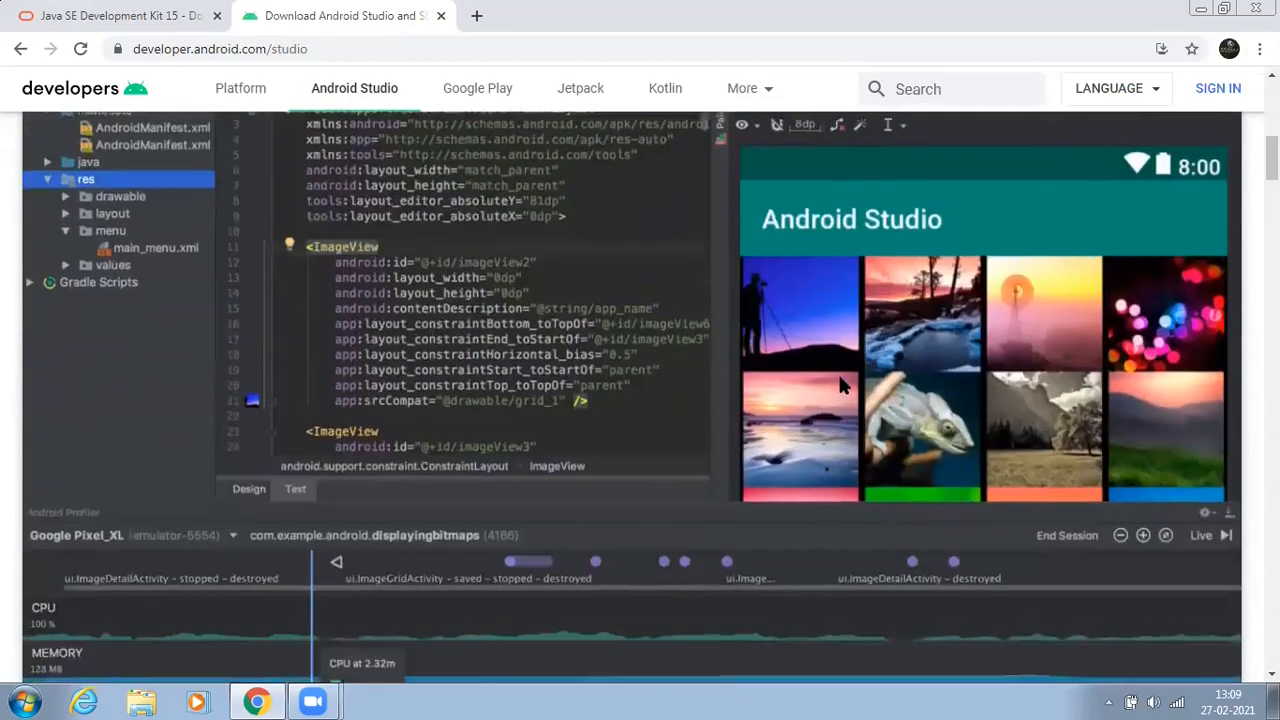
scroll(838, 400, "down", 15)
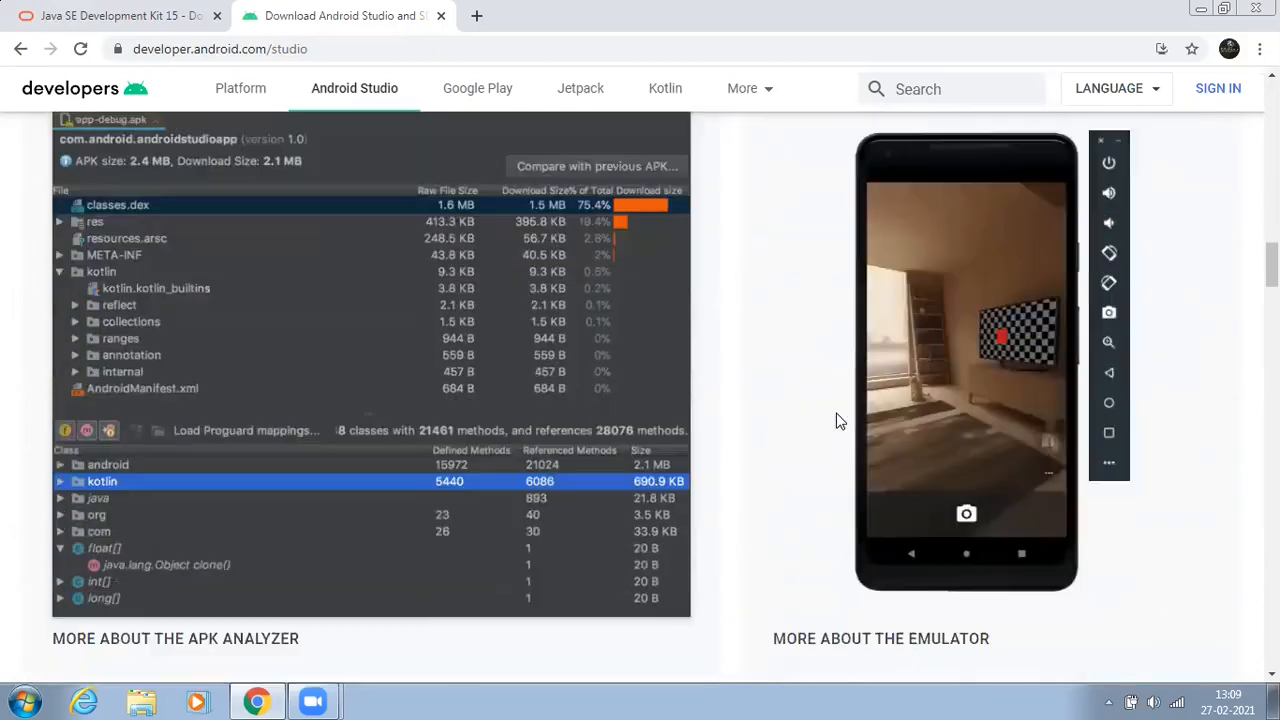
scroll(838, 421, "down", 12)
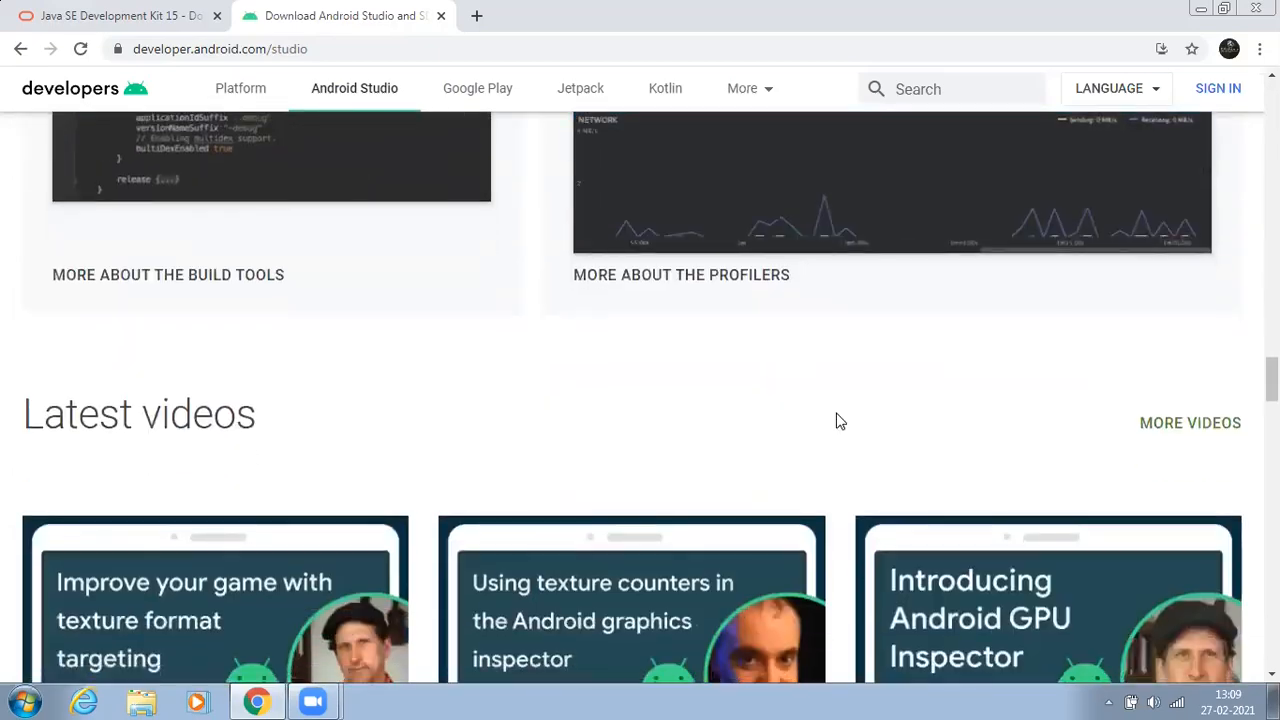
scroll(838, 421, "down", 12)
scroll(838, 421, "down", 6)
scroll(838, 421, "up", 4)
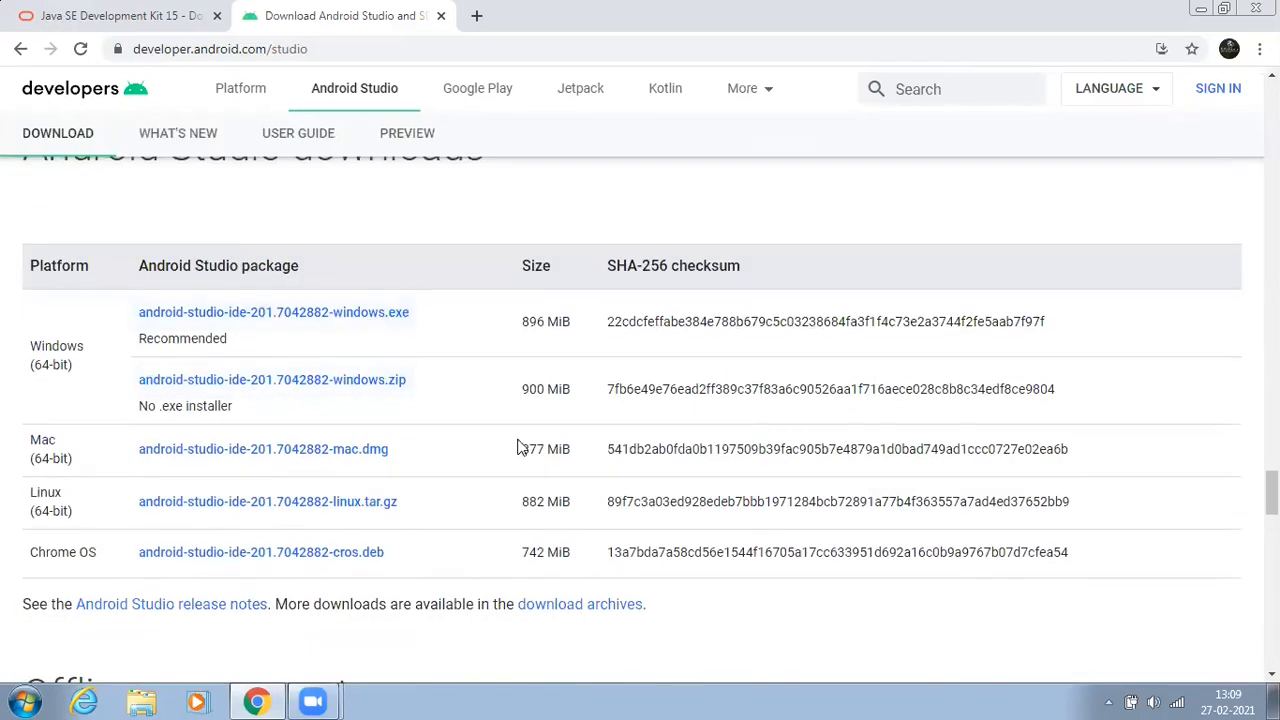
scroll(900, 414, "down", 8)
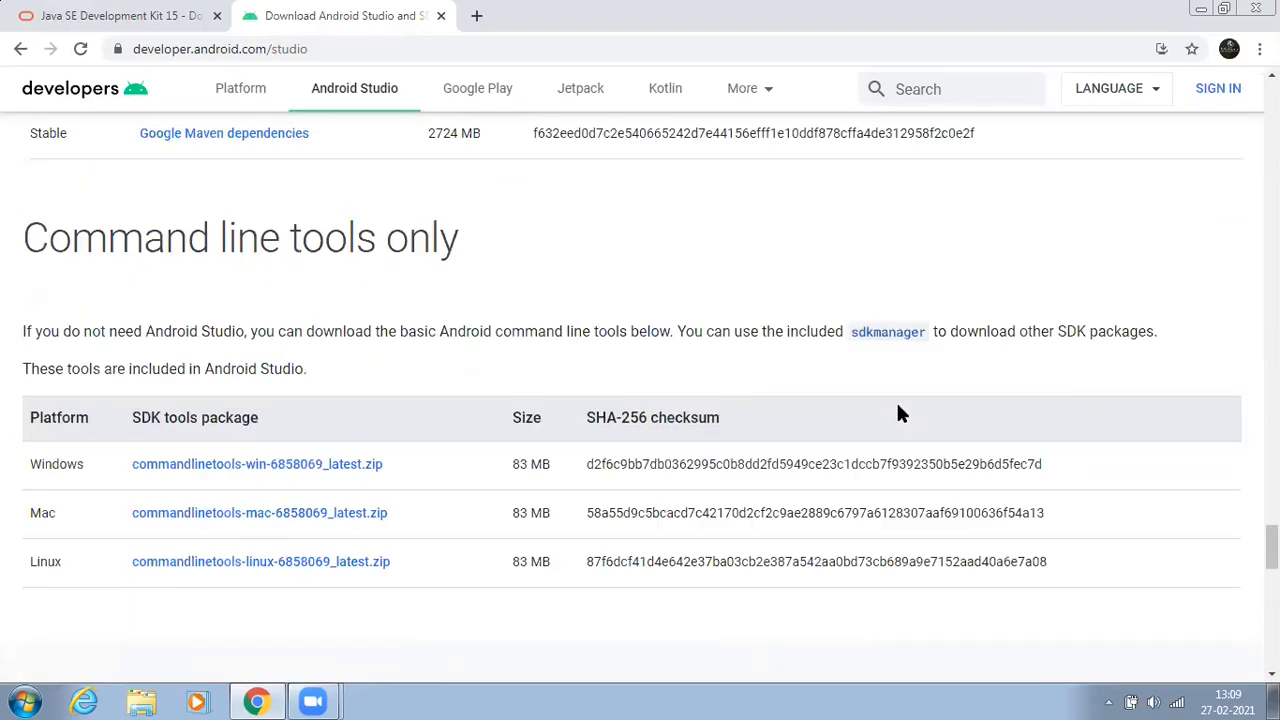
scroll(900, 414, "down", 5)
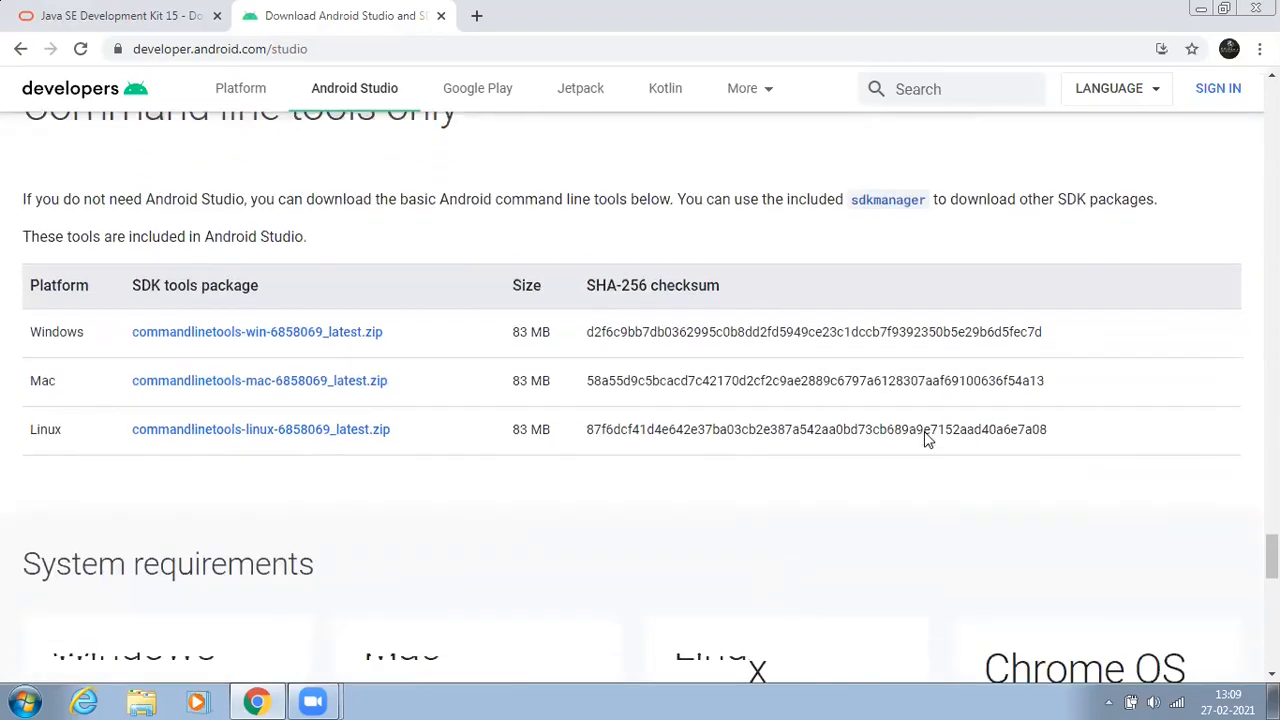
scroll(921, 438, "down", 1)
scroll(951, 443, "up", 3)
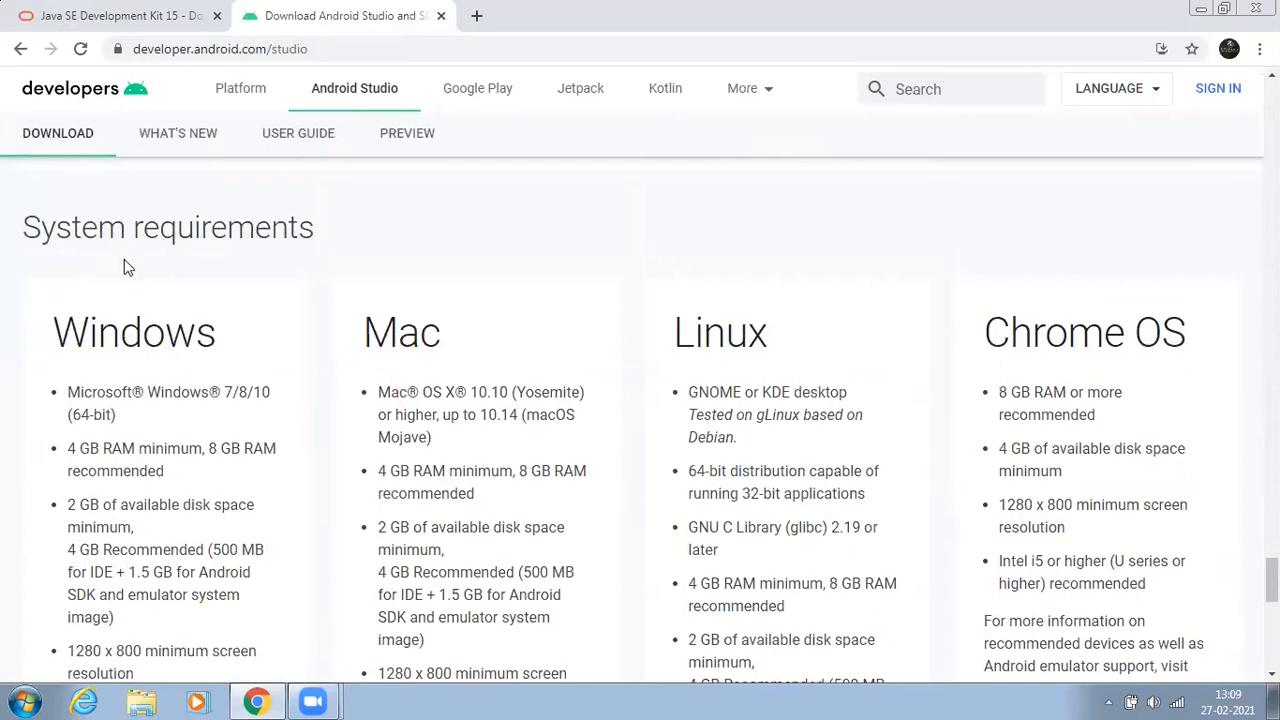
scroll(636, 429, "down", 2)
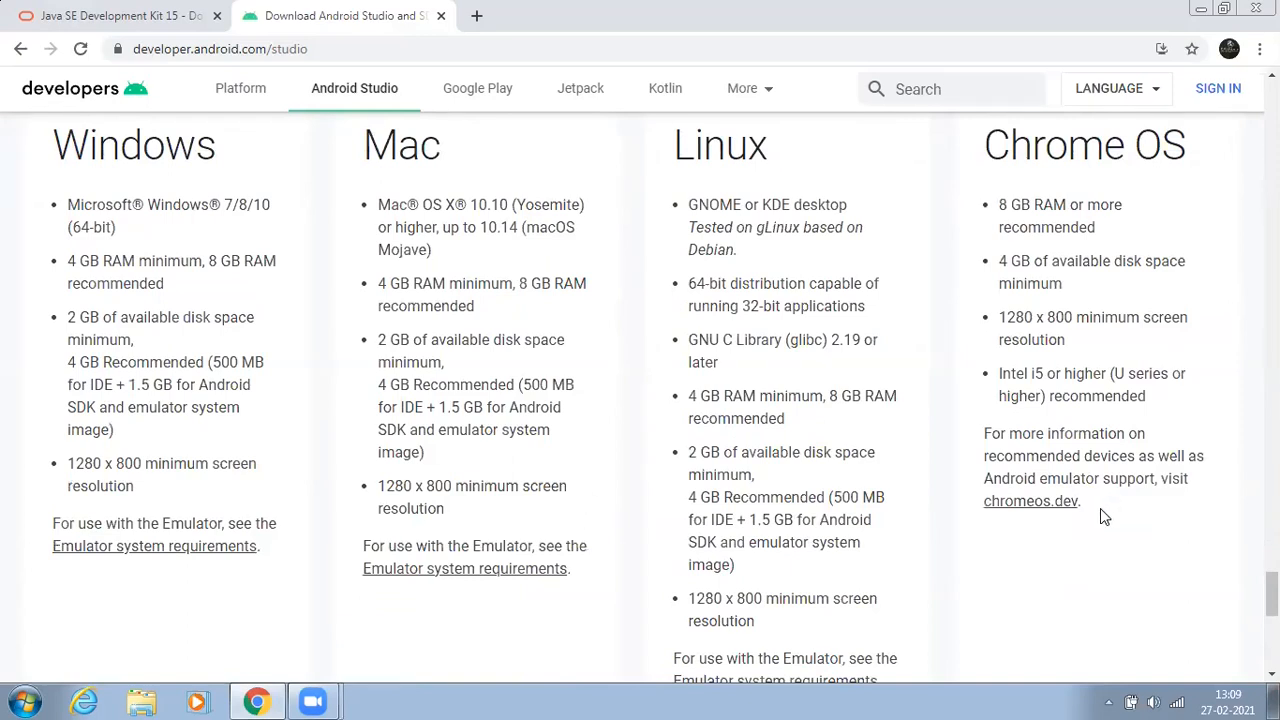
scroll(1100, 508, "up", 15)
scroll(1108, 496, "up", 15)
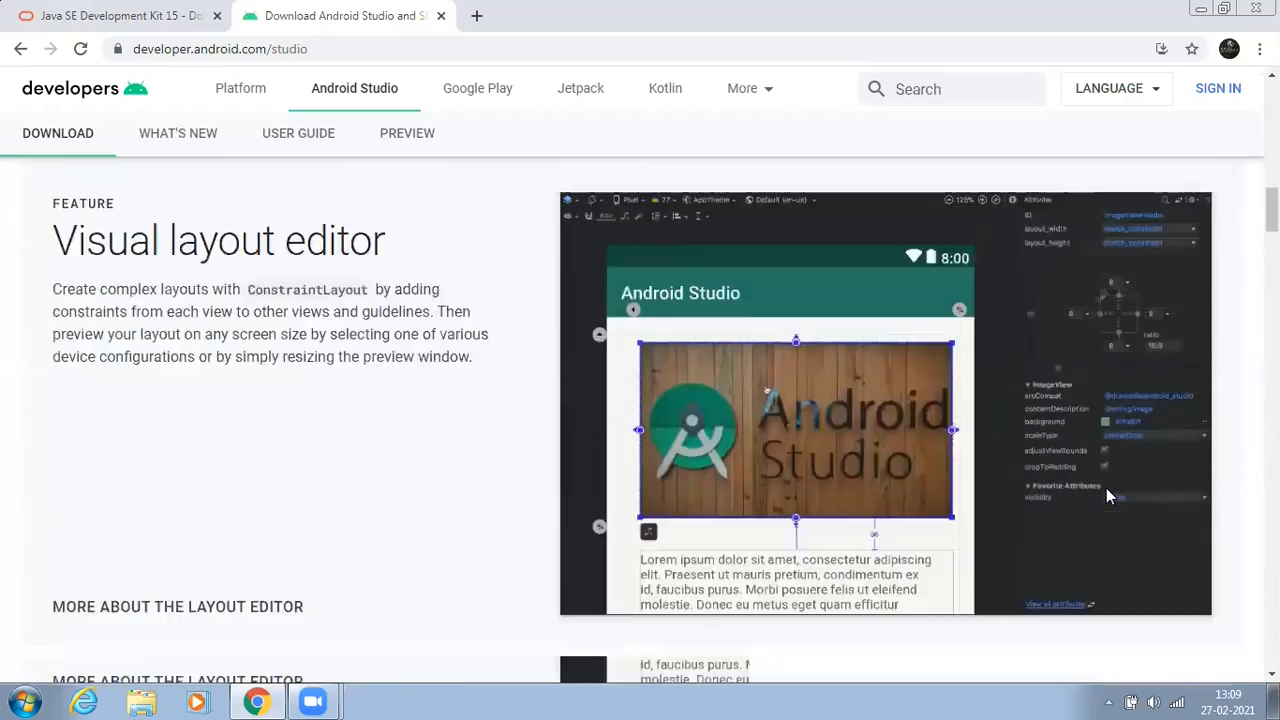
scroll(1106, 490, "up", 10)
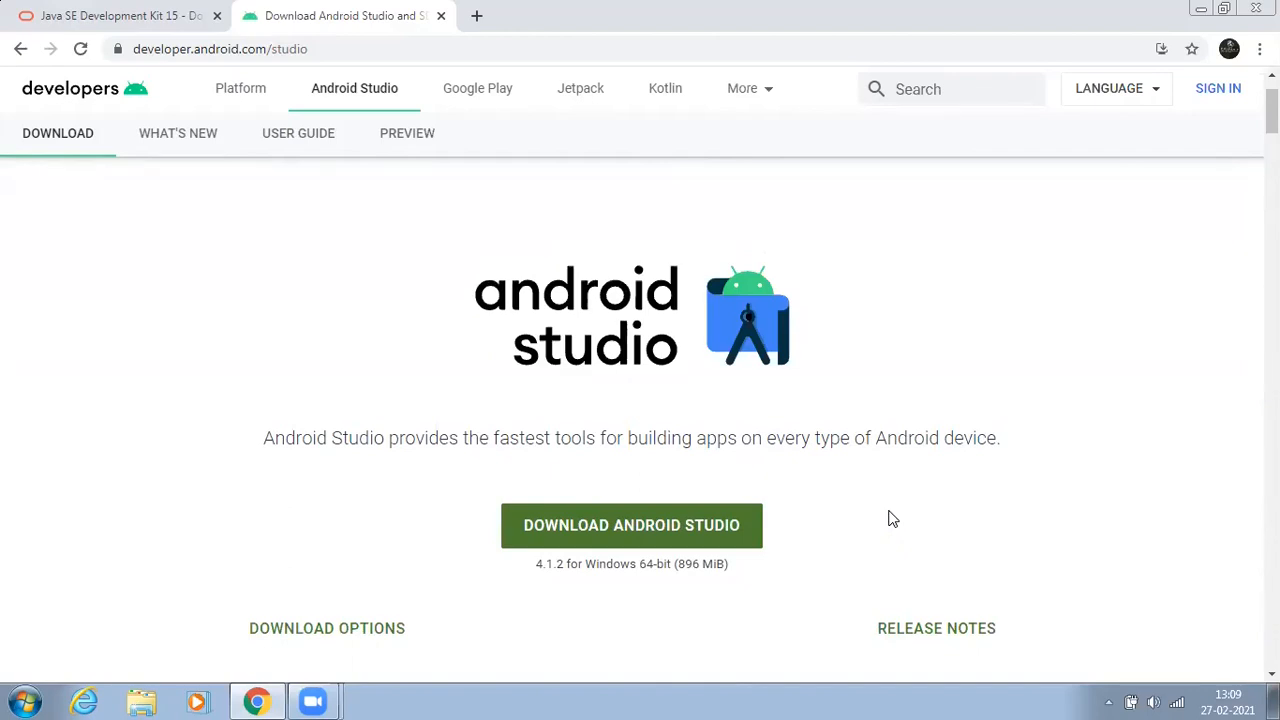
Step: Accept the terms and conditions and download Android Studio for Windows
left_click(617, 528)
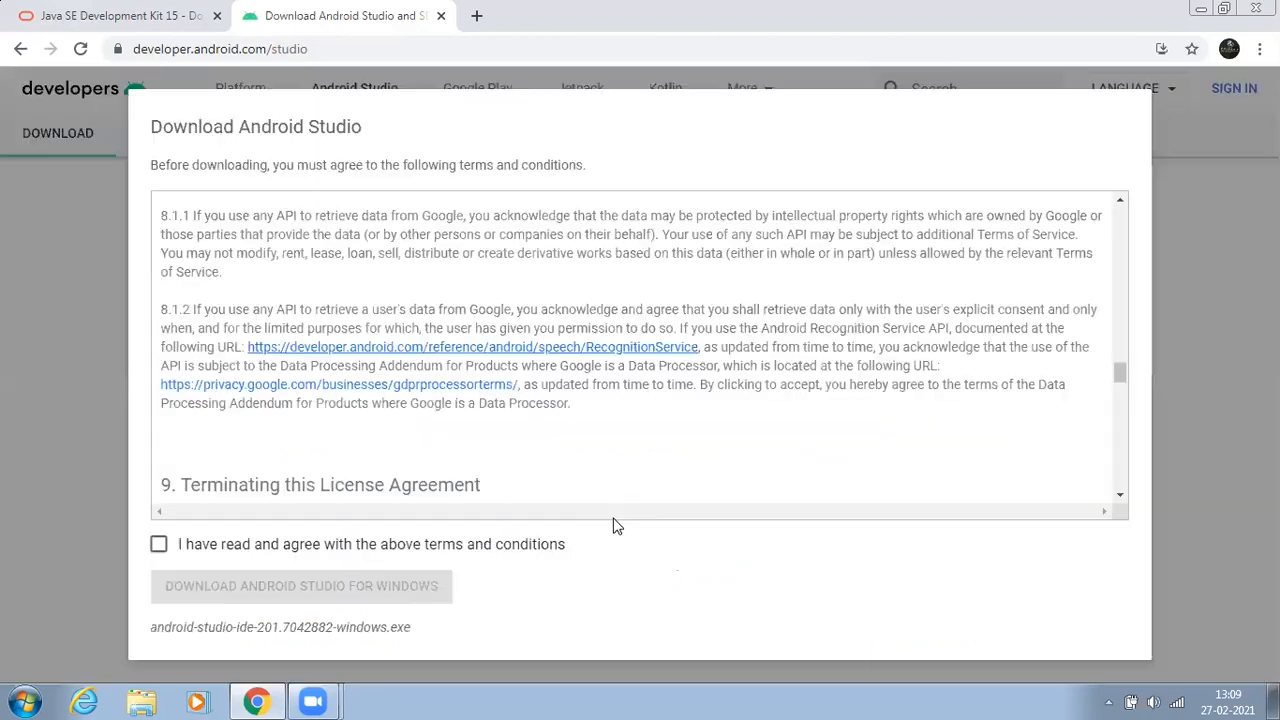
left_click(158, 544)
left_click(352, 588)
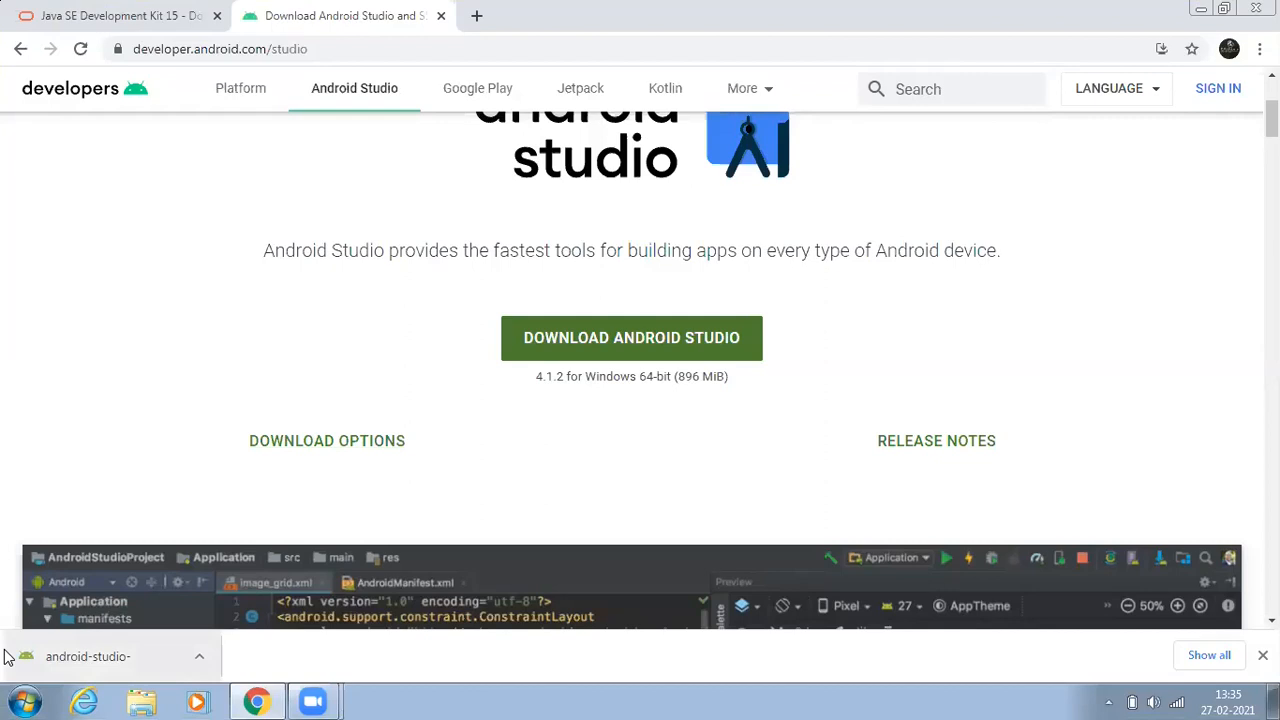
Step: Open the downloaded Android Studio installer and run it past the security warning
left_click(199, 656)
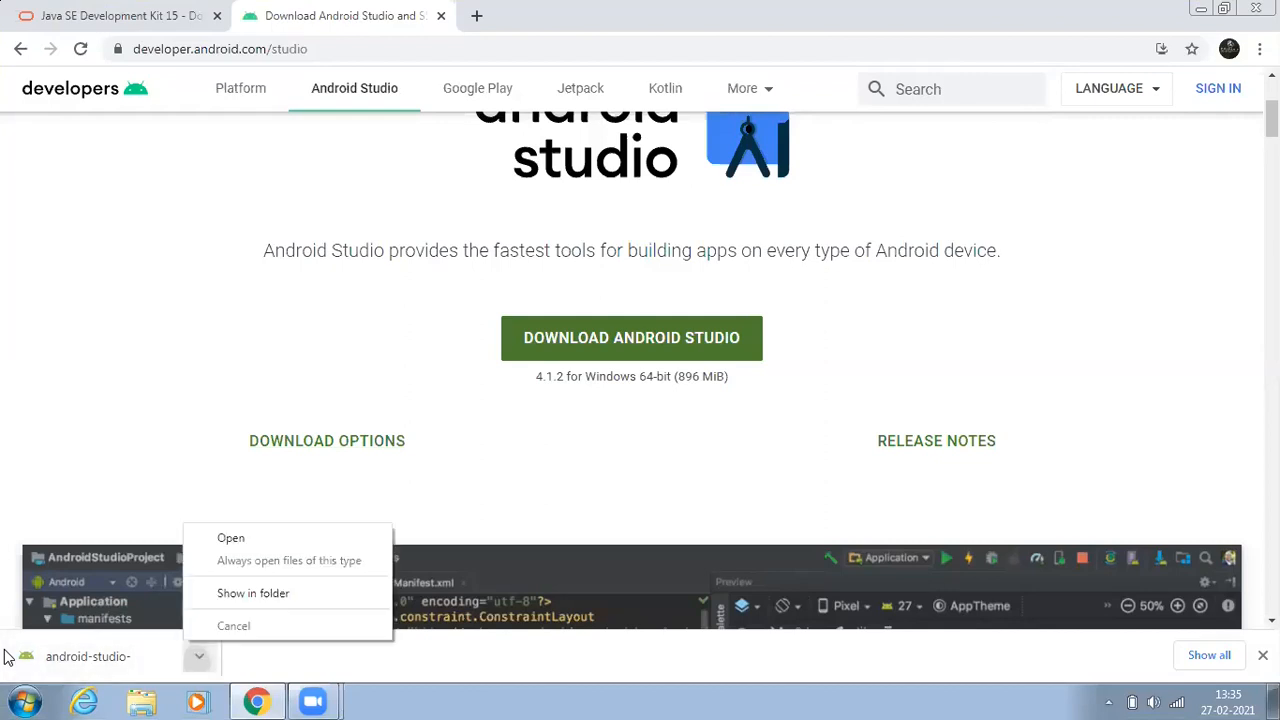
left_click(229, 540)
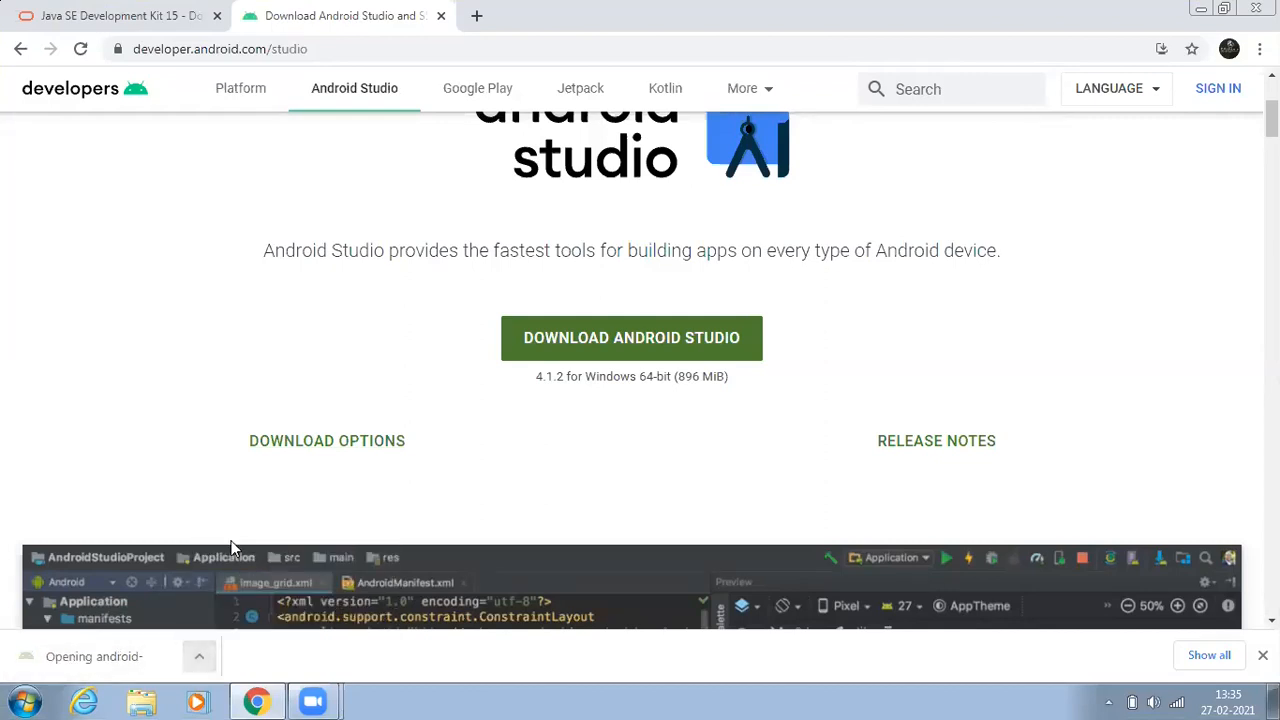
left_click(1199, 8)
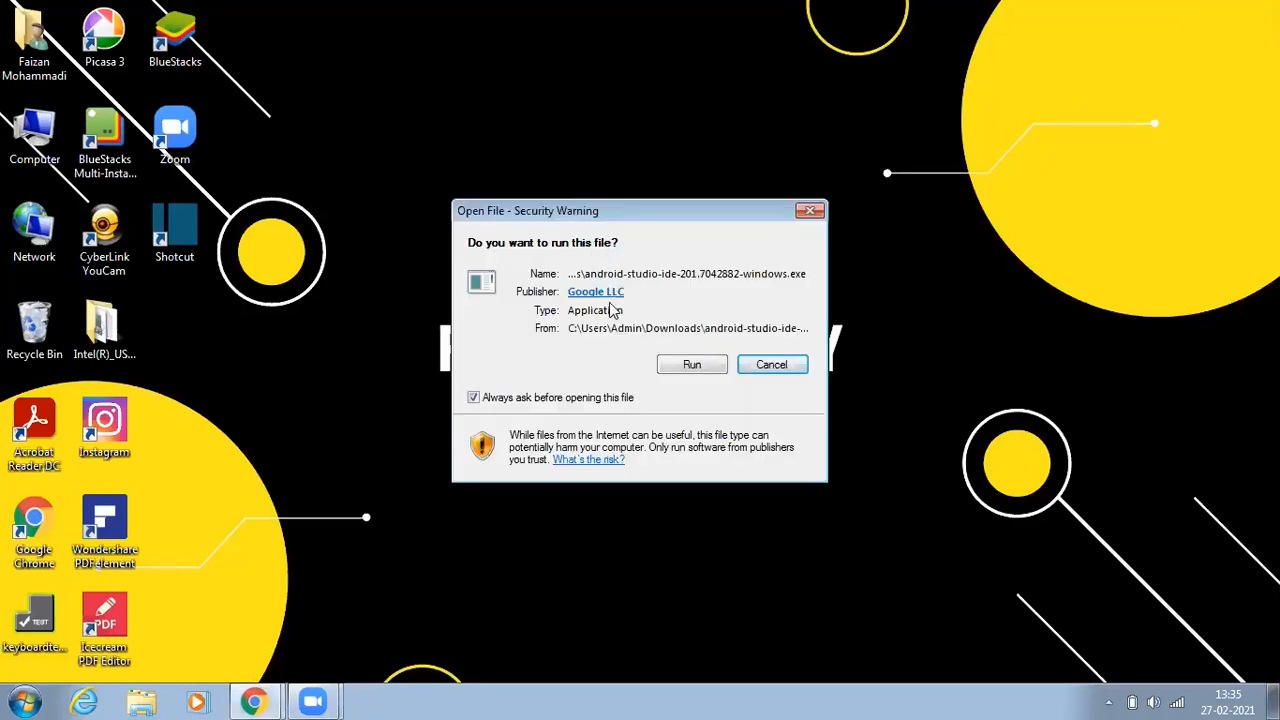
left_click(691, 366)
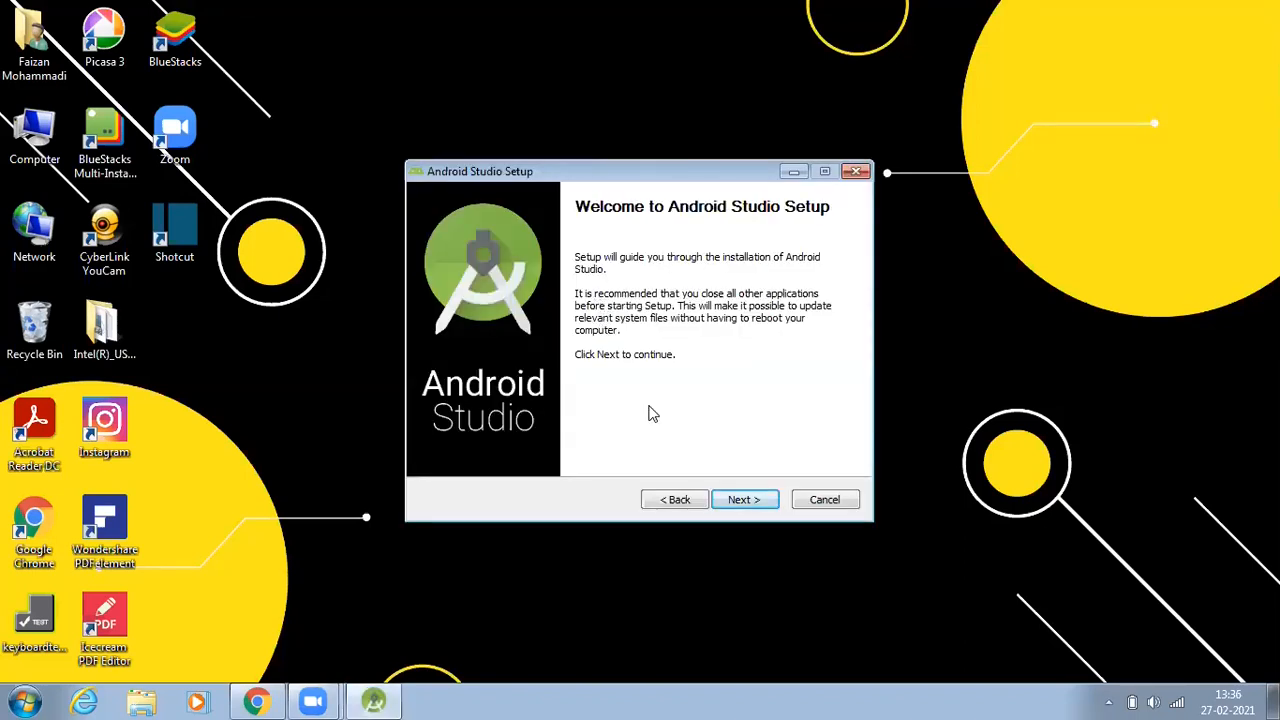
Step: Install Android Studio with the default components, location C:\Program Files\Android\Android Studio and Start Menu folder, then finish setup with Start Android Studio checked
left_click(743, 499)
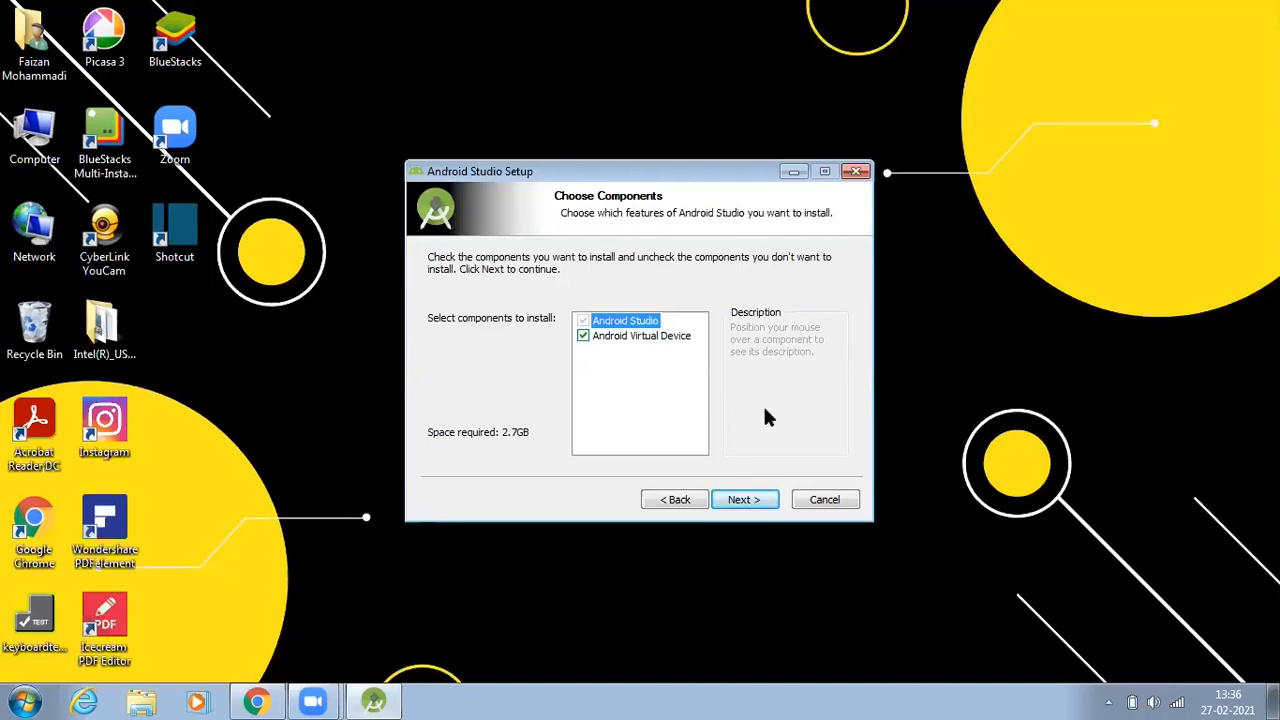
left_click(750, 505)
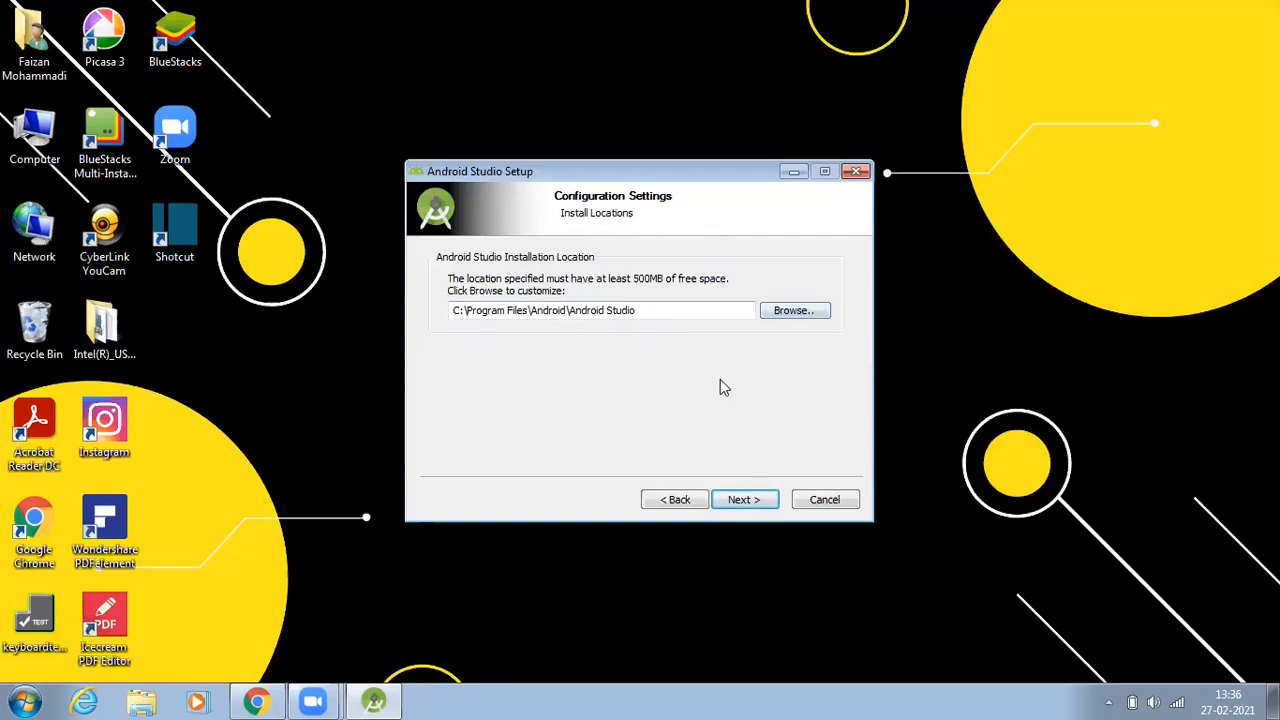
left_click(745, 502)
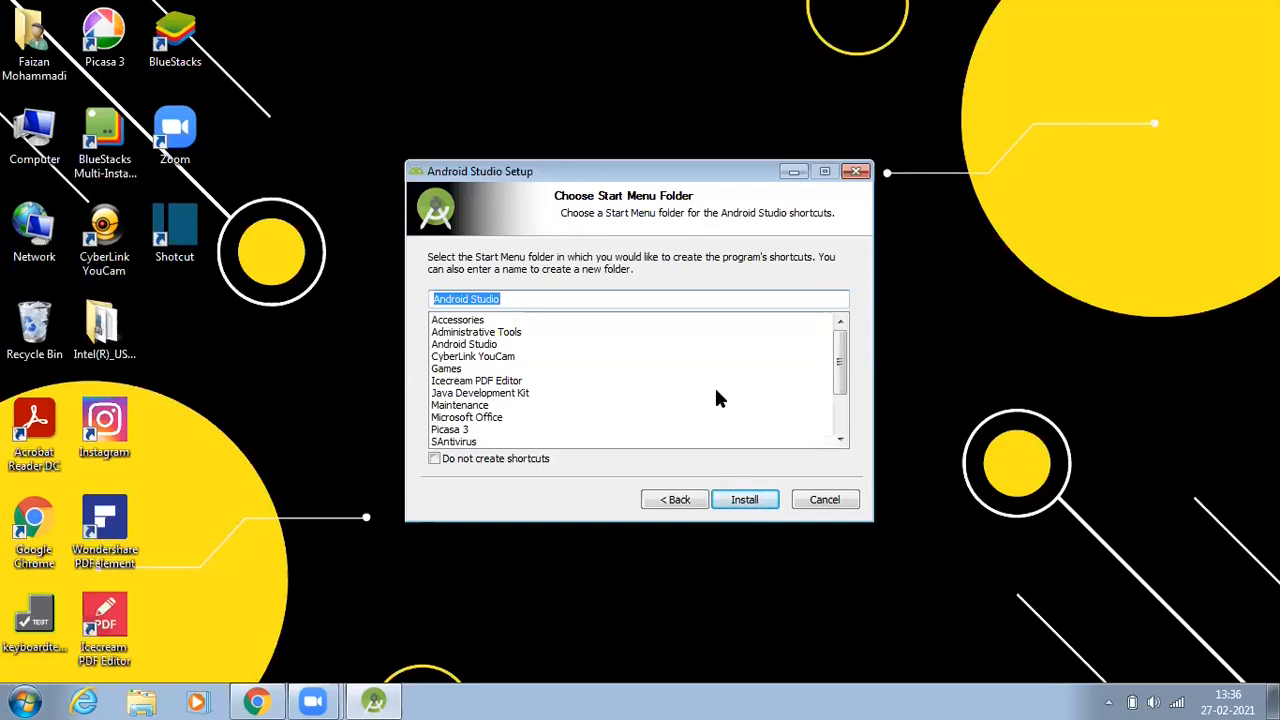
left_click(744, 506)
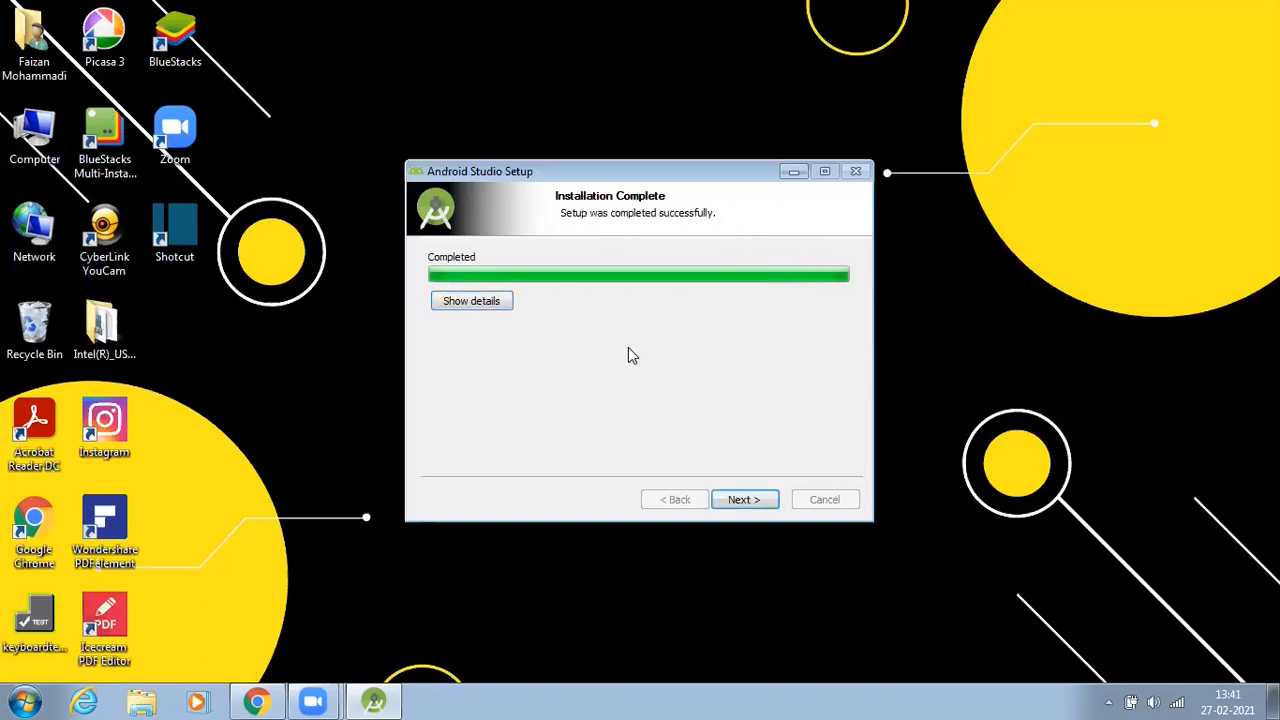
left_click(742, 500)
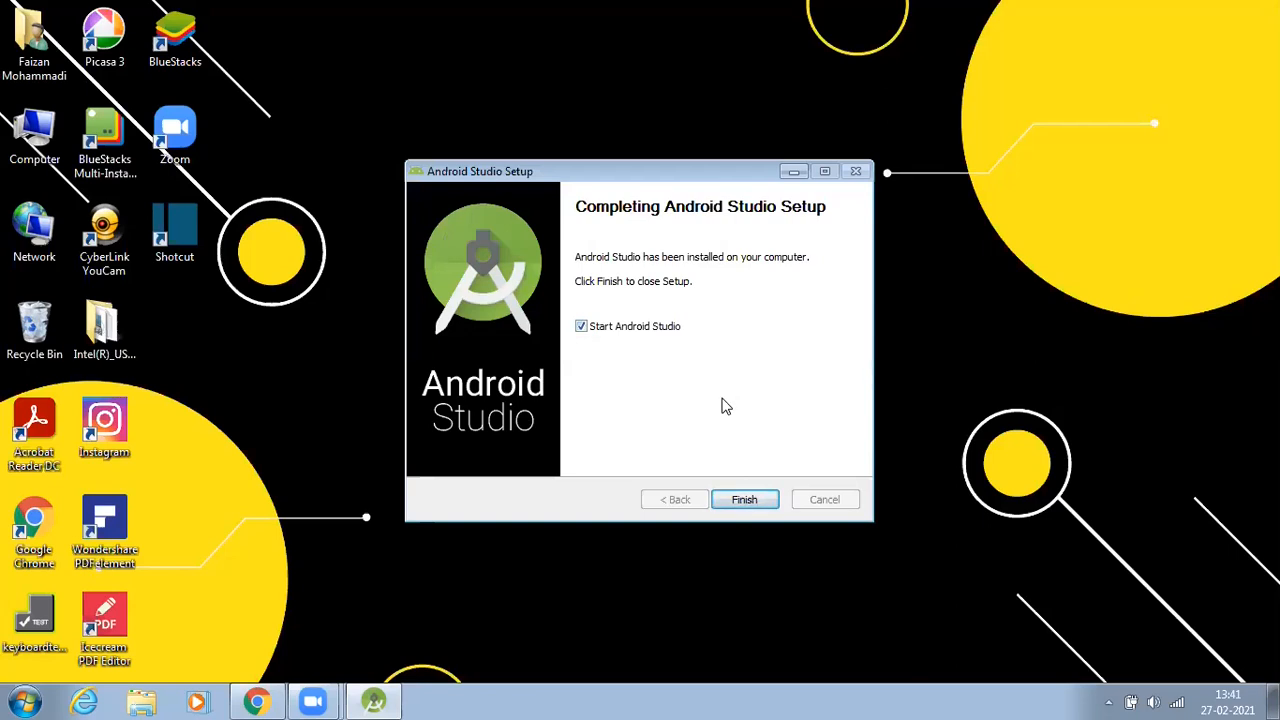
left_click(748, 500)
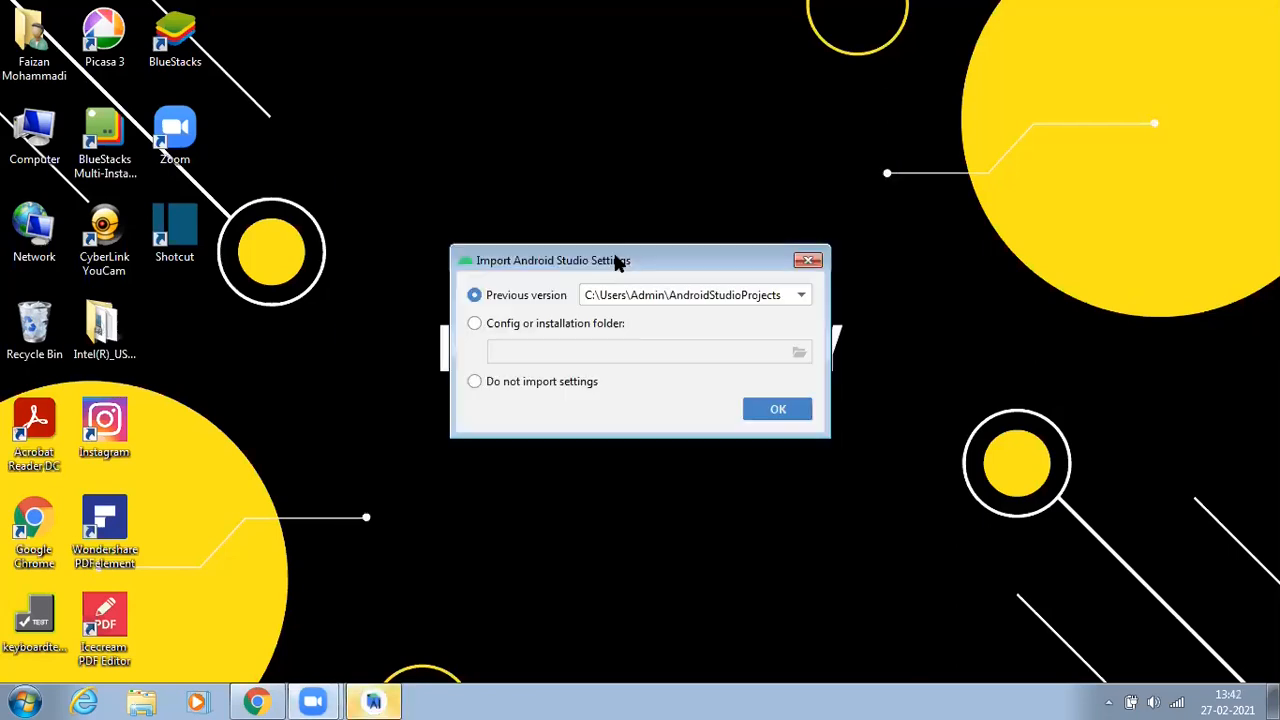
Step: Choose not to import previous settings and continue the setup wizard with the Standard install type
left_click(474, 381)
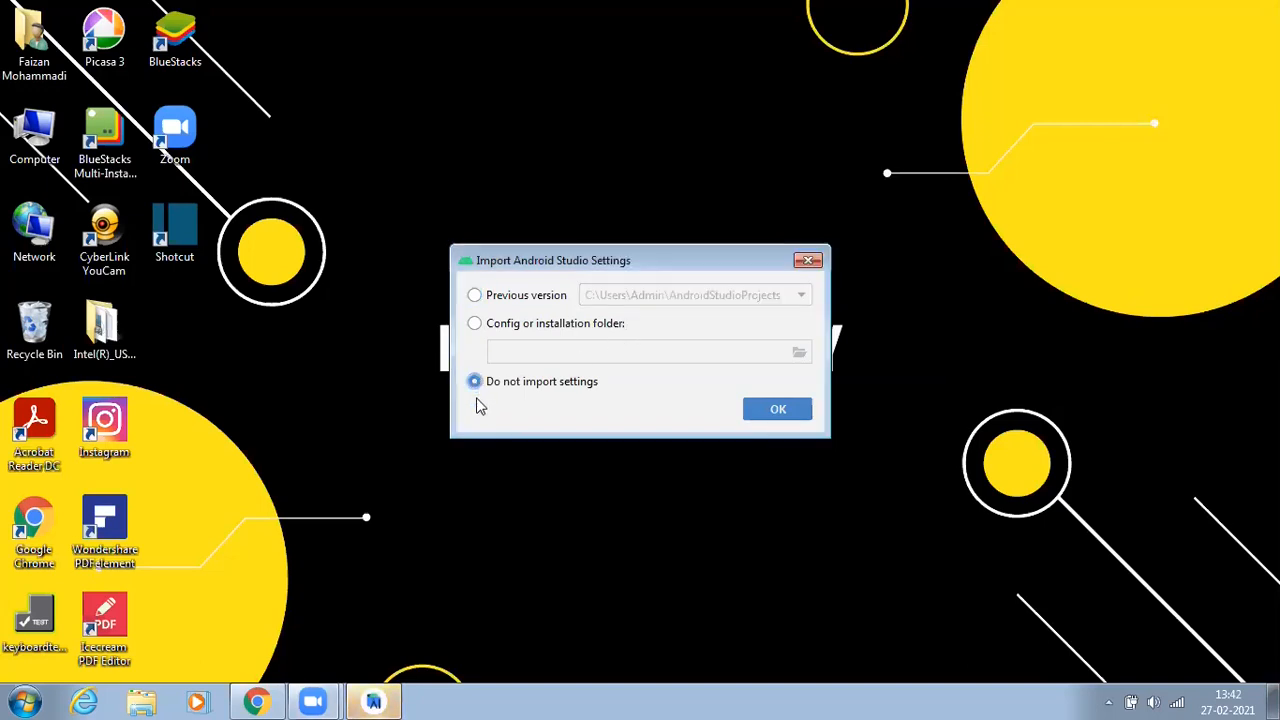
left_click(777, 408)
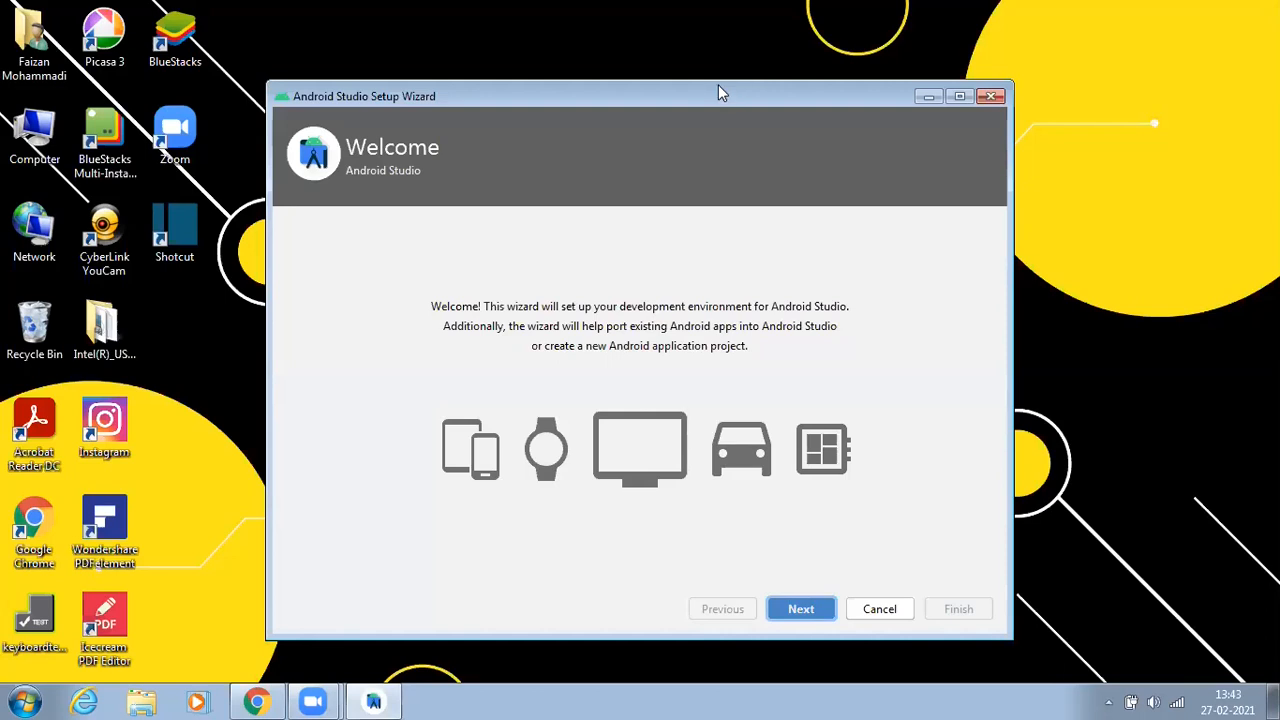
left_click_drag(718, 93, 711, 49)
left_click(796, 566)
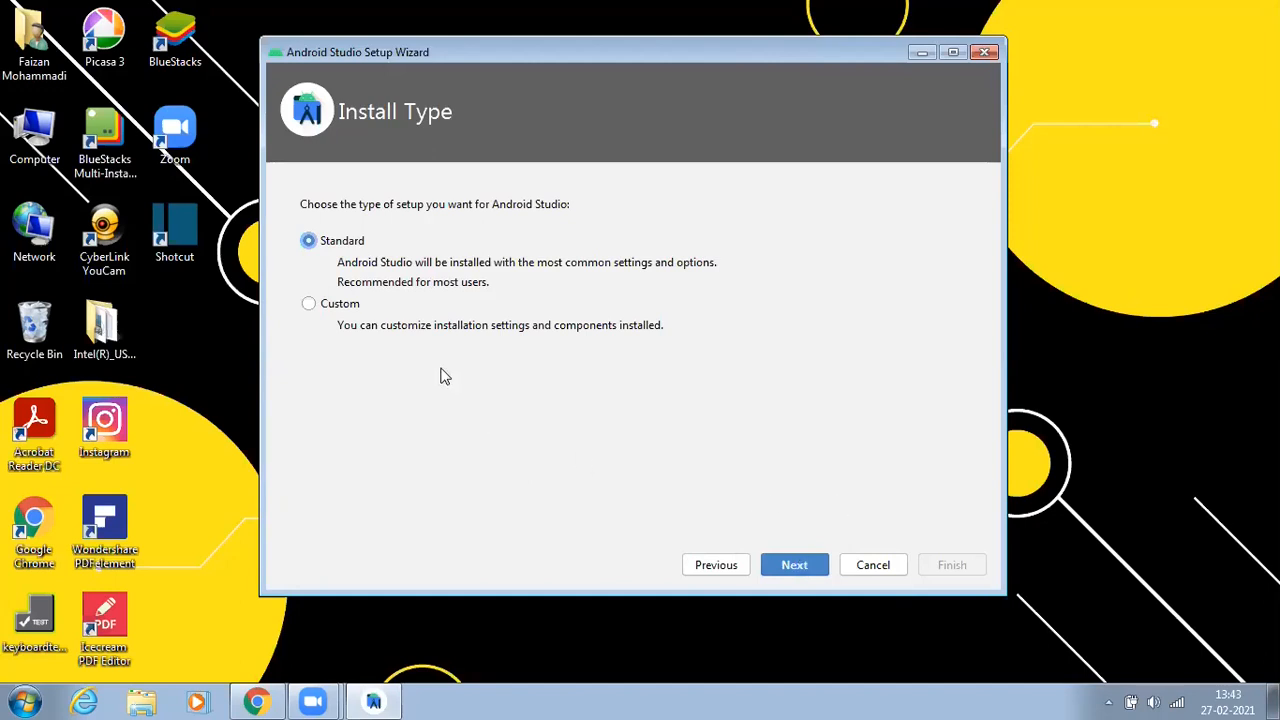
left_click(789, 563)
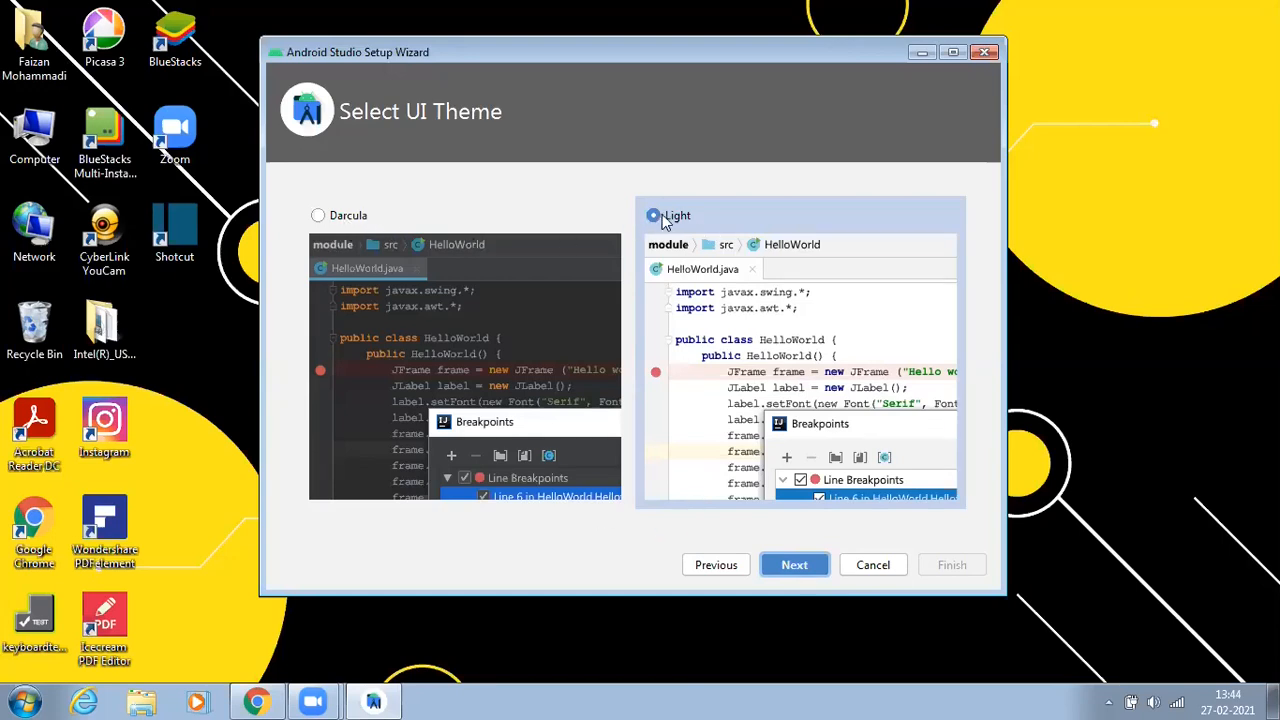
Step: Select the Light UI theme and continue to the settings summary
left_click(316, 215)
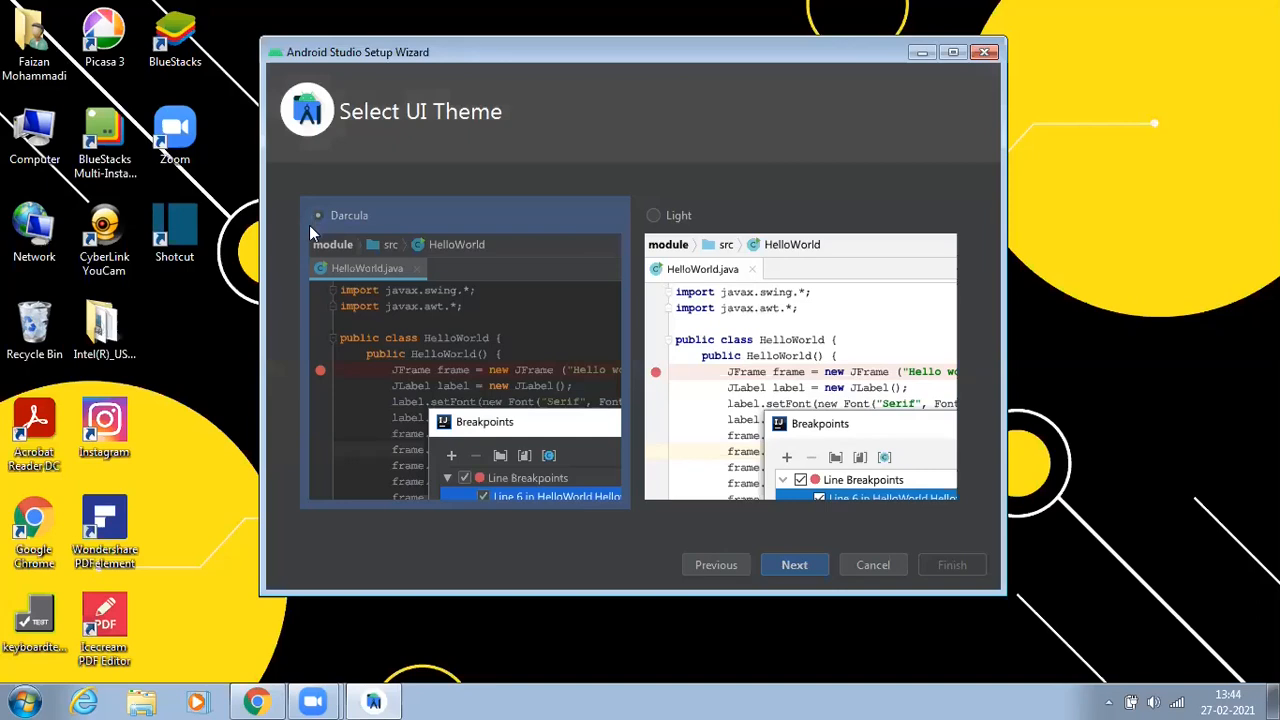
left_click(655, 215)
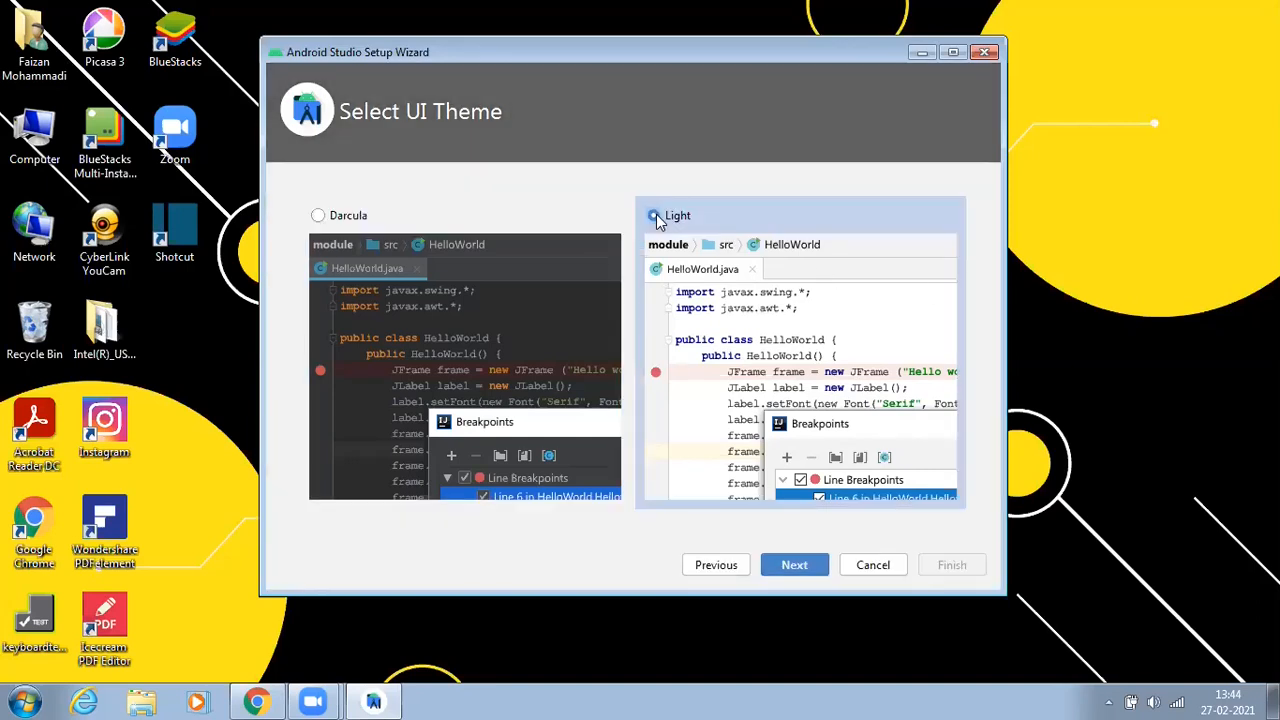
left_click(804, 566)
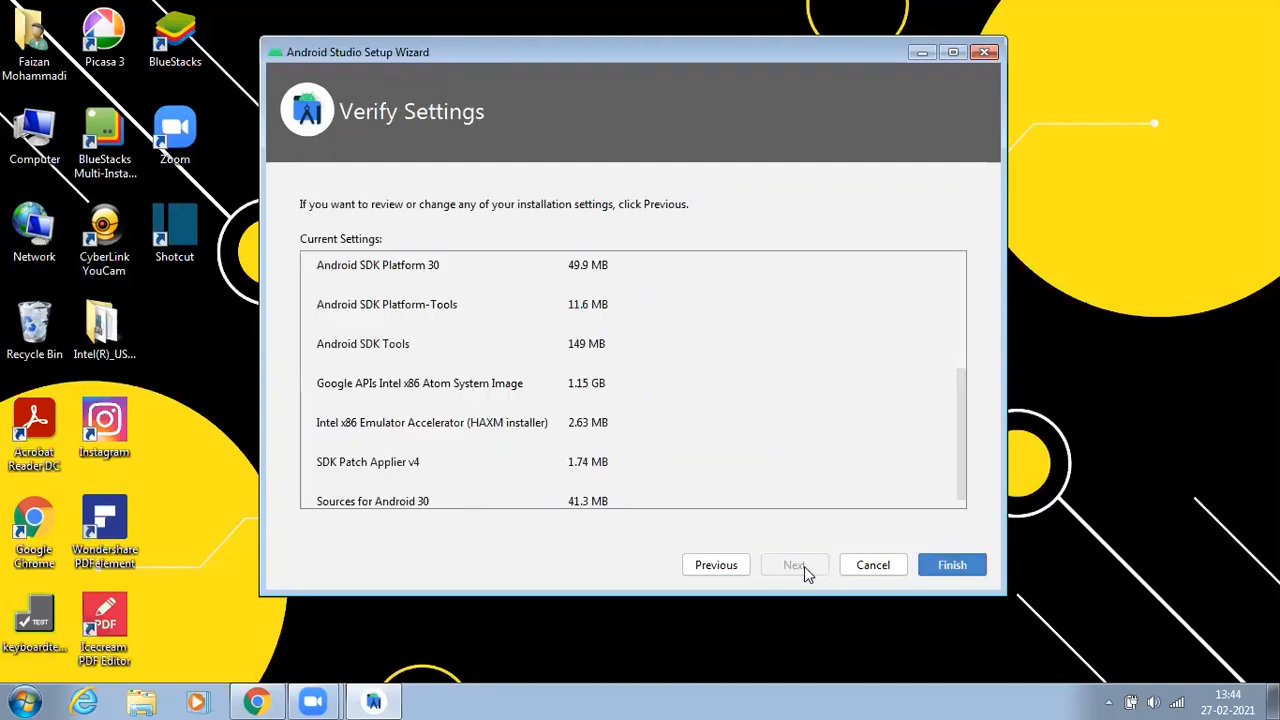
Step: Finish the wizard to download the SDK components, showing download details, and close it when complete
left_click(950, 566)
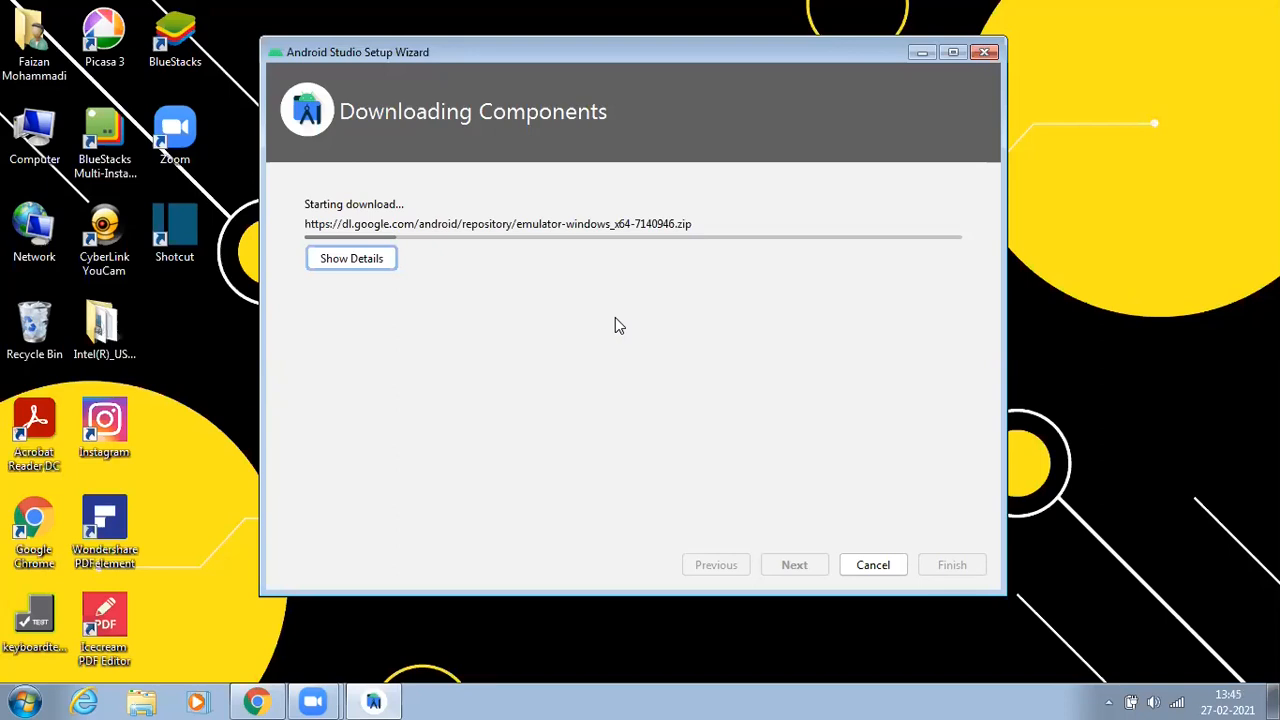
left_click(341, 257)
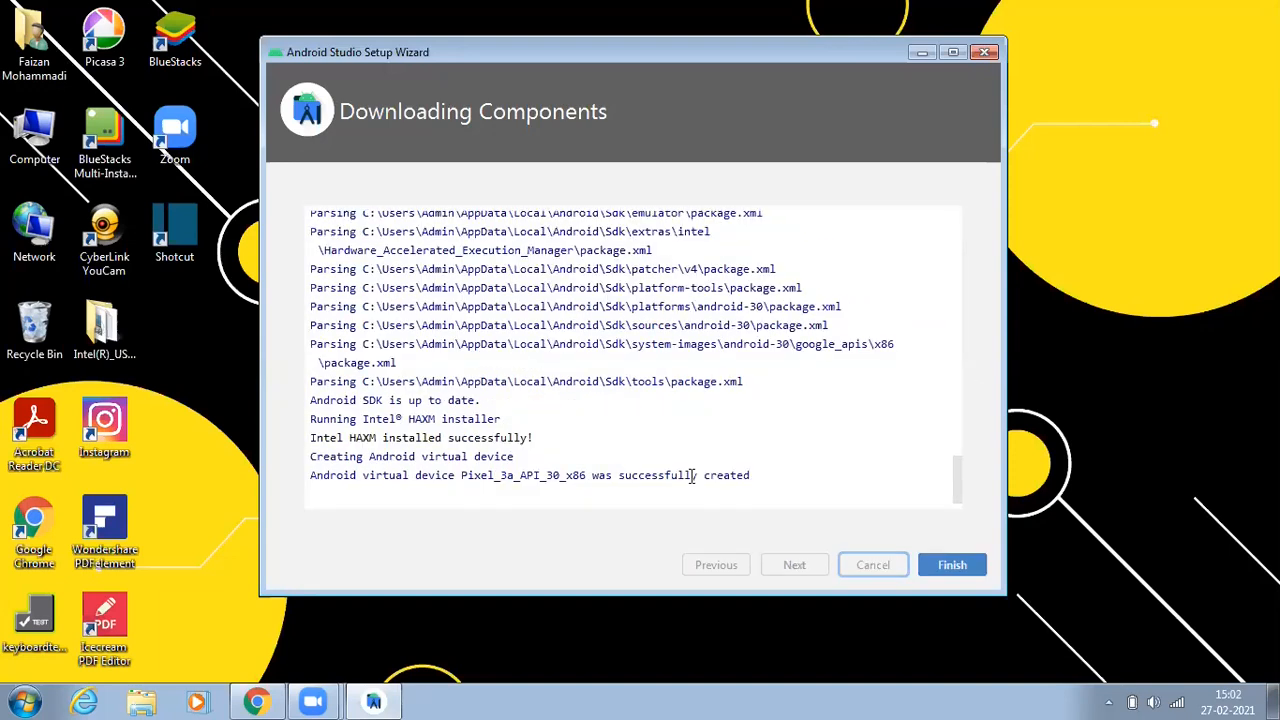
left_click(955, 566)
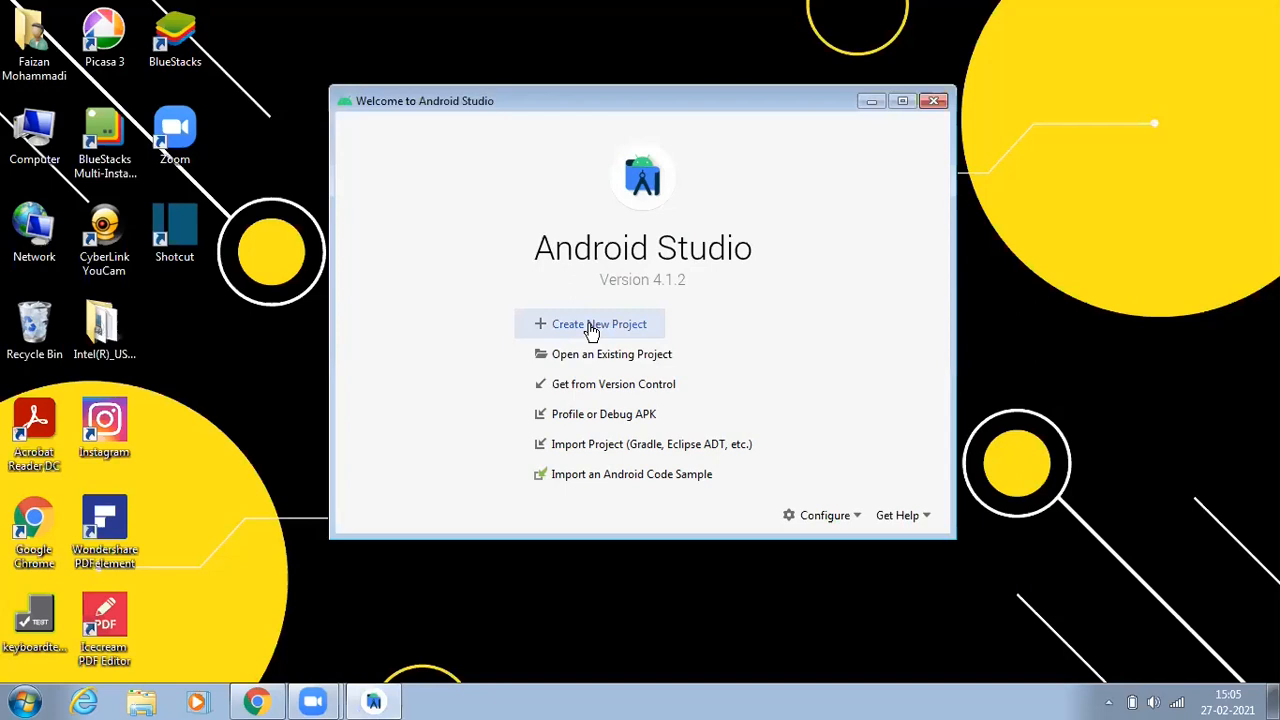
Step: Start a new project, browse the template categories, and choose the Phone and Tablet Empty Activity template
left_click(592, 329)
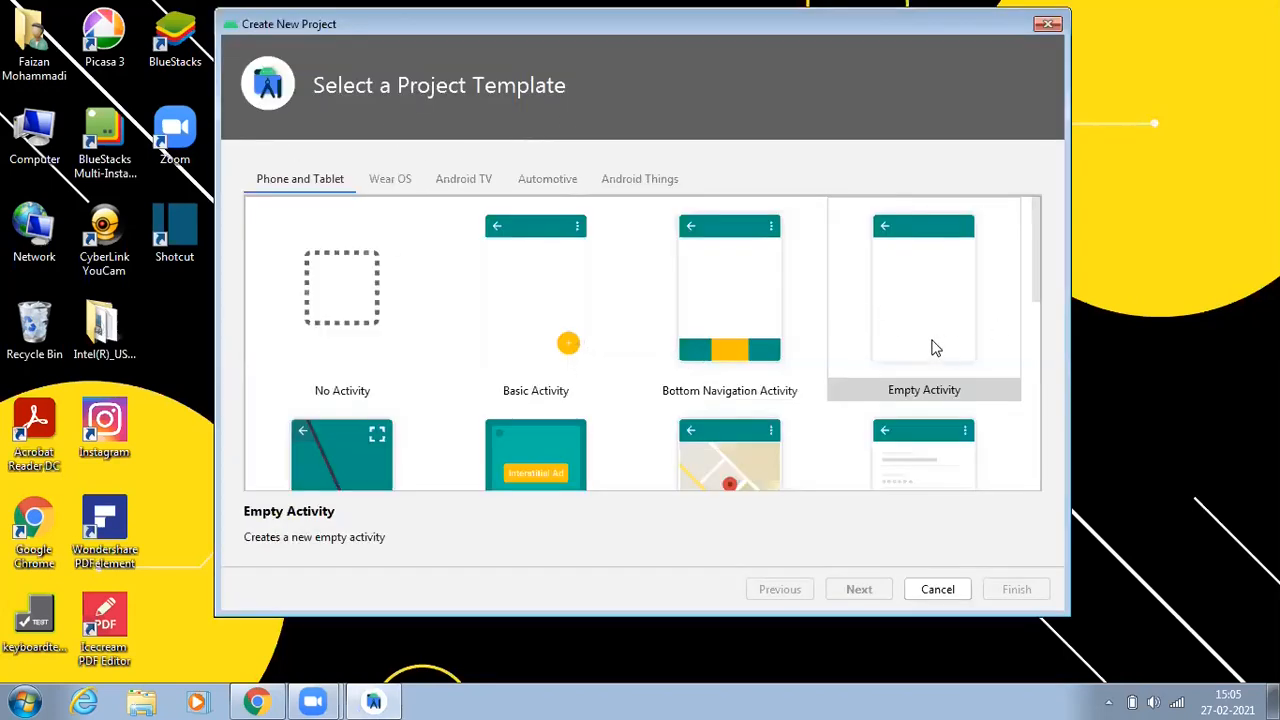
left_click(932, 347)
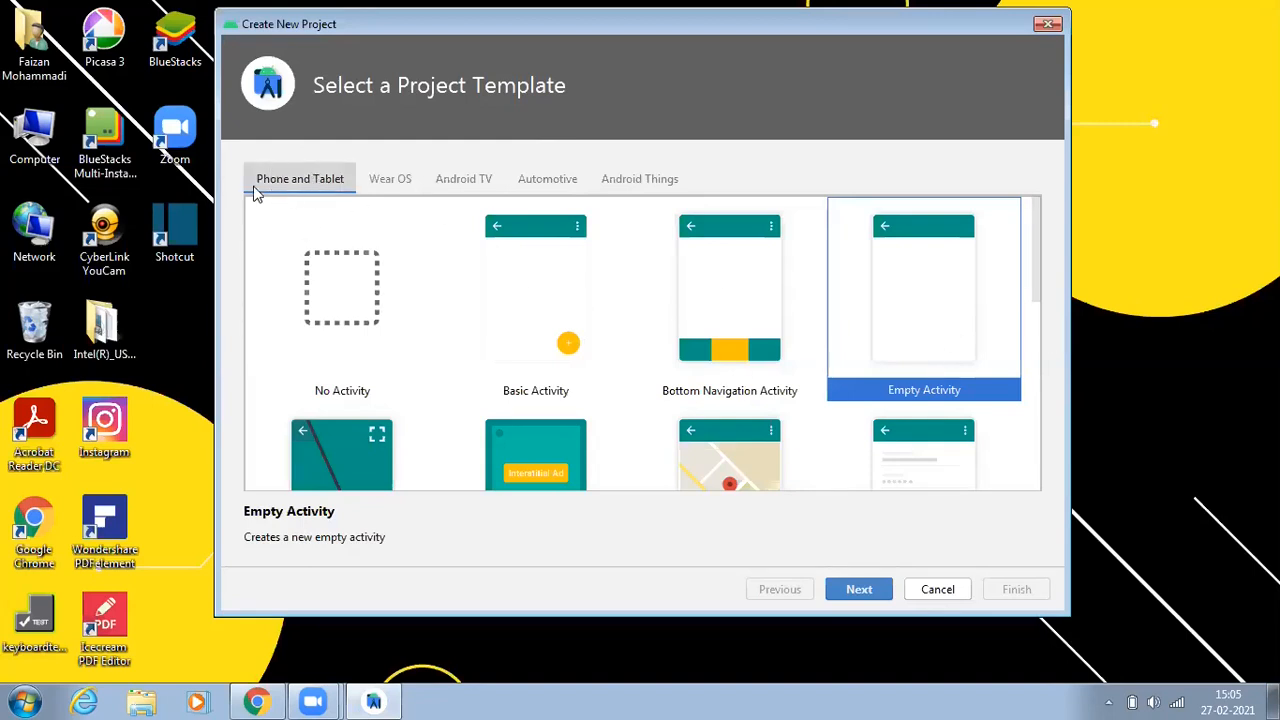
left_click(389, 192)
left_click(463, 180)
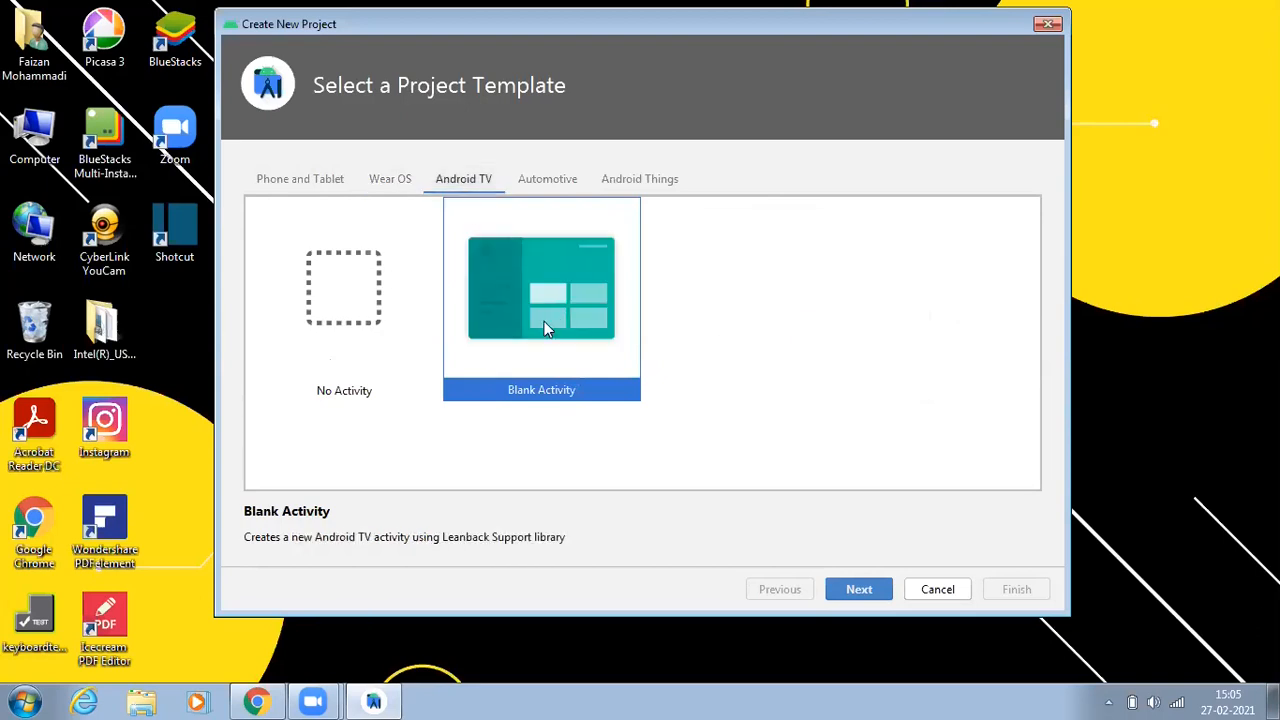
left_click(549, 186)
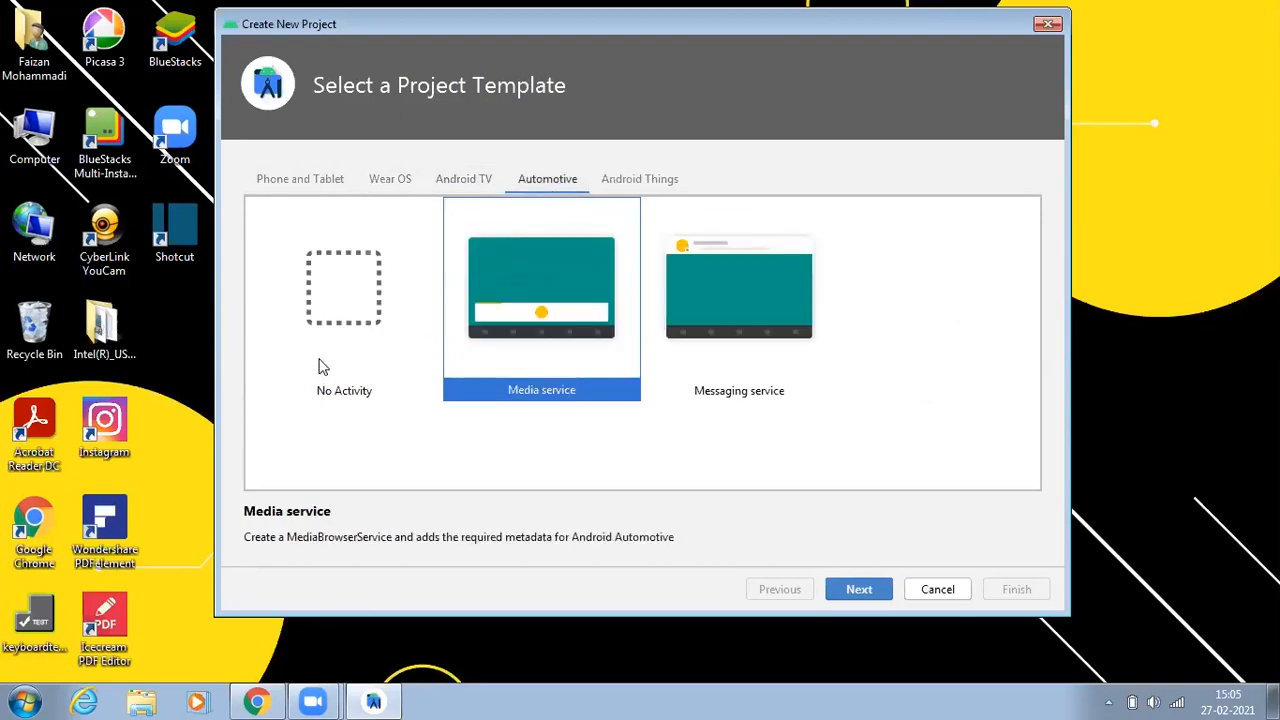
left_click(640, 182)
left_click(256, 180)
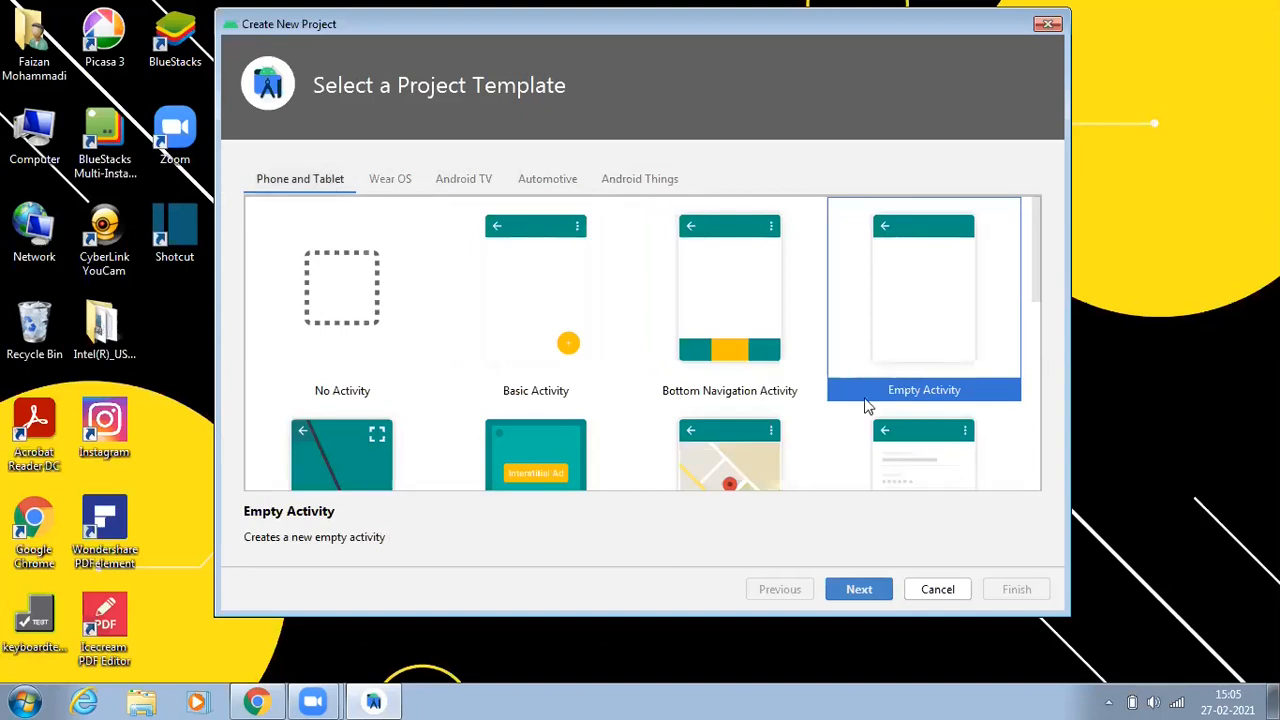
left_click(856, 590)
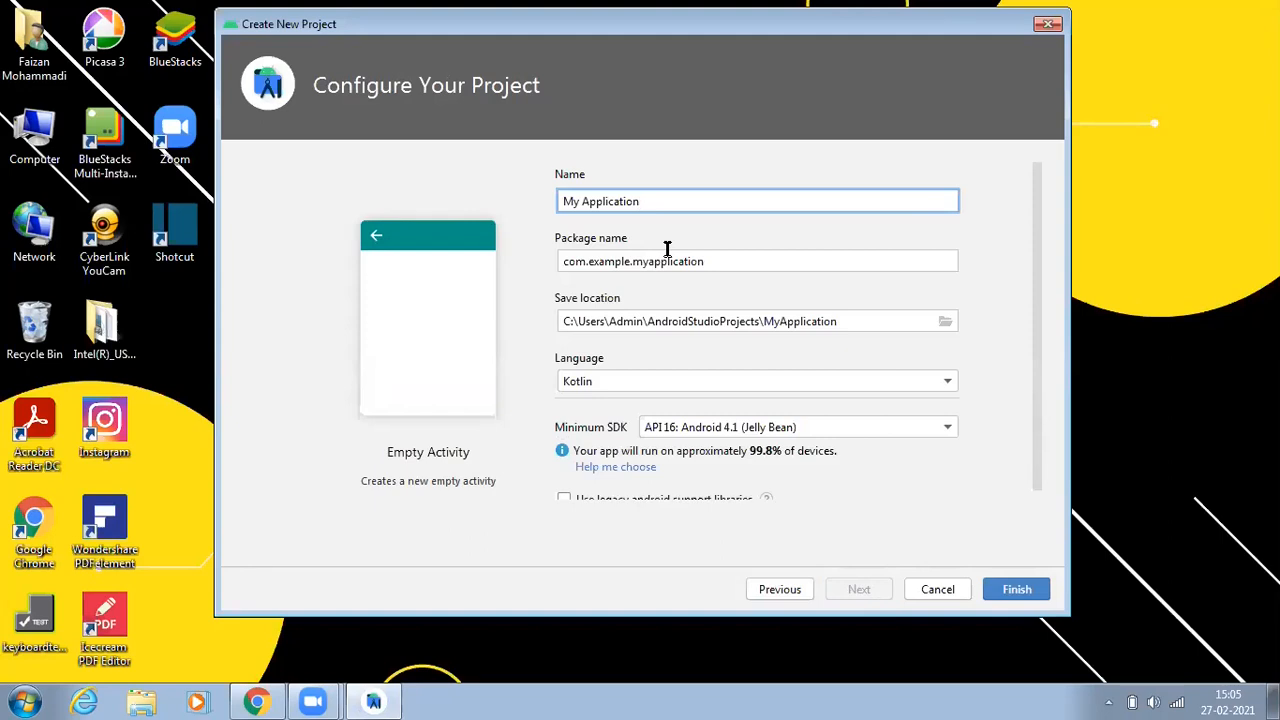
Step: Name the project FMTechnology and set its language to Java
key("ctrl+a")
key("BackSpace")
type("F")
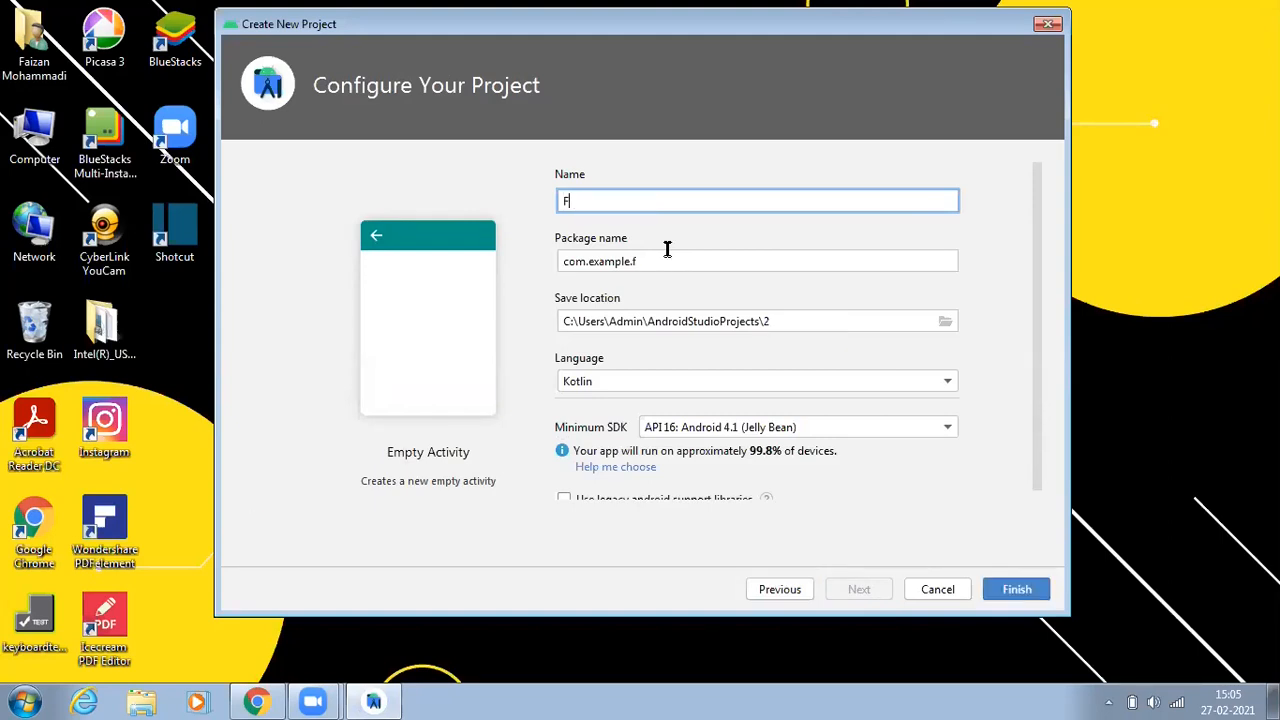
type("MTechnology")
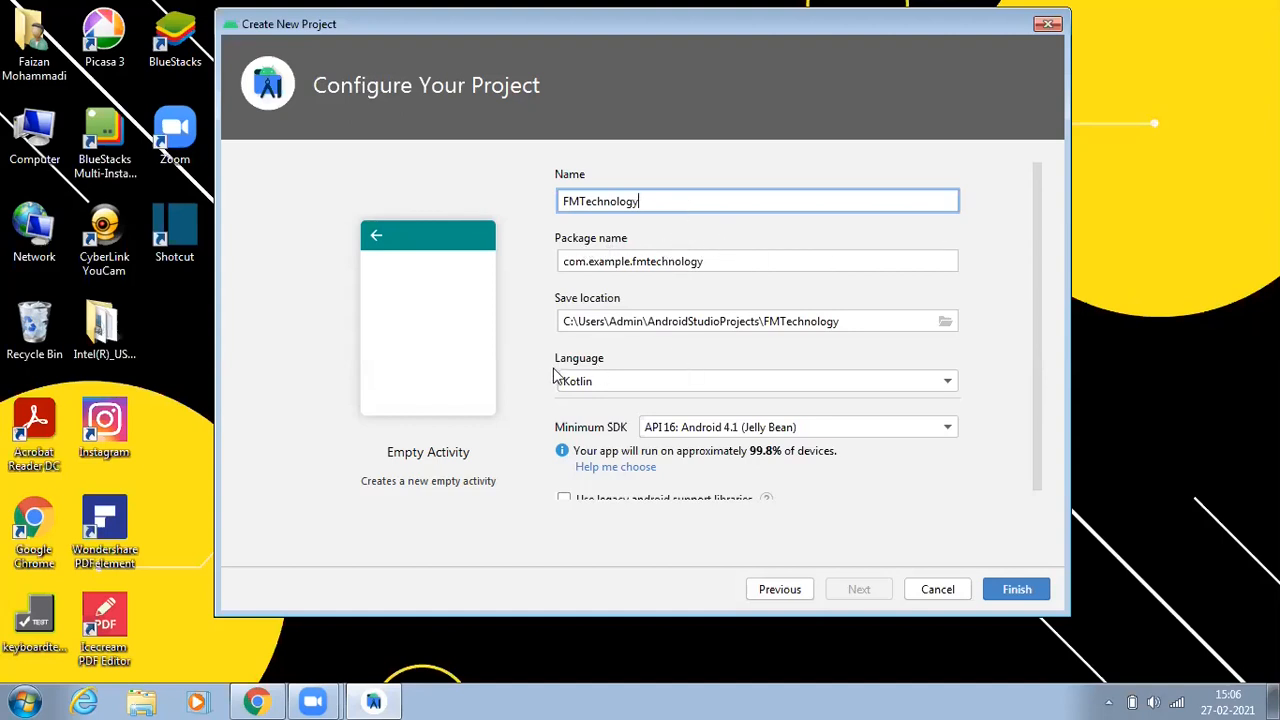
left_click(948, 383)
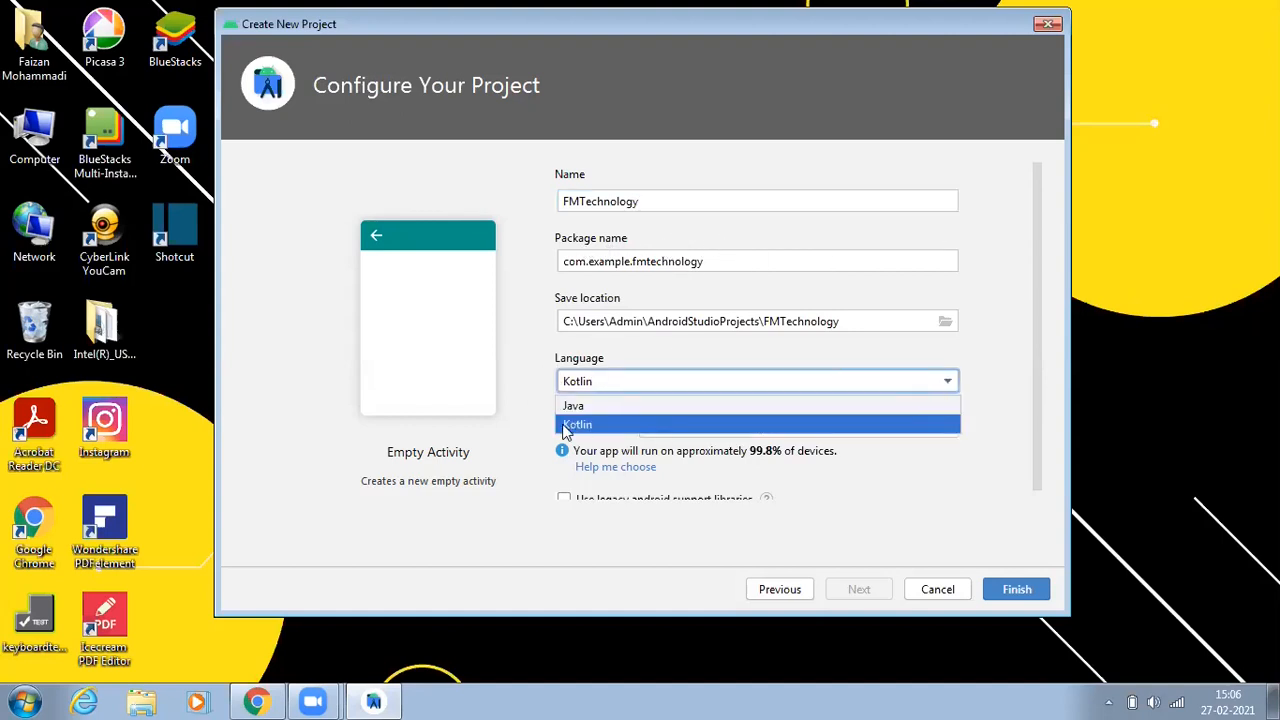
left_click(592, 404)
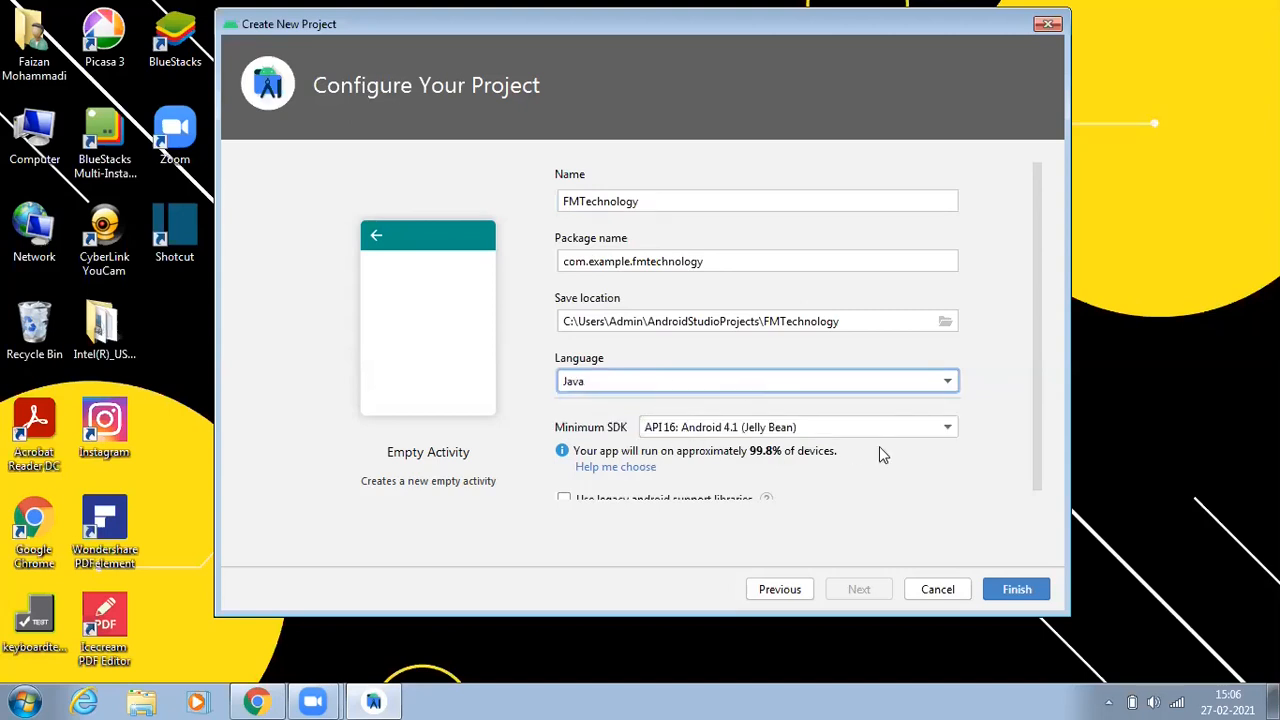
Step: Review the Minimum SDK options, keeping API 16: Android 4.1 (Jelly Bean)
left_click(926, 428)
scroll(829, 563, "down", 3)
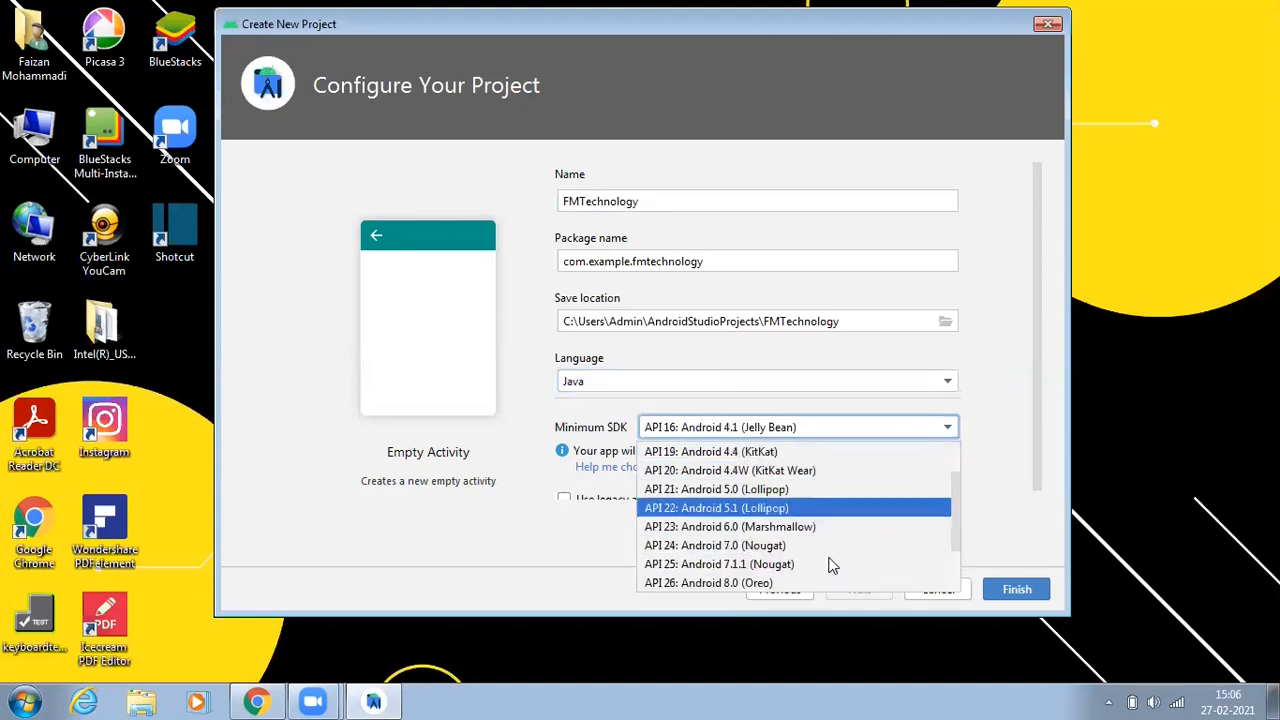
scroll(792, 508, "up", 3)
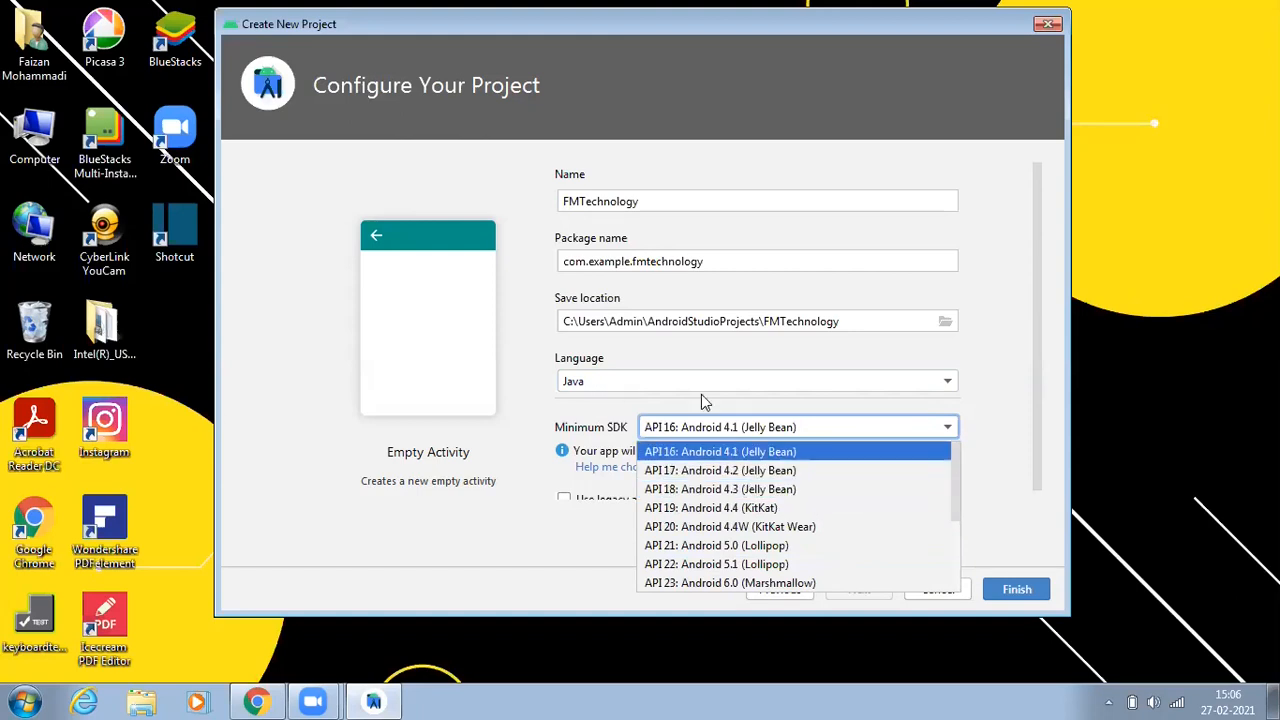
left_click(945, 428)
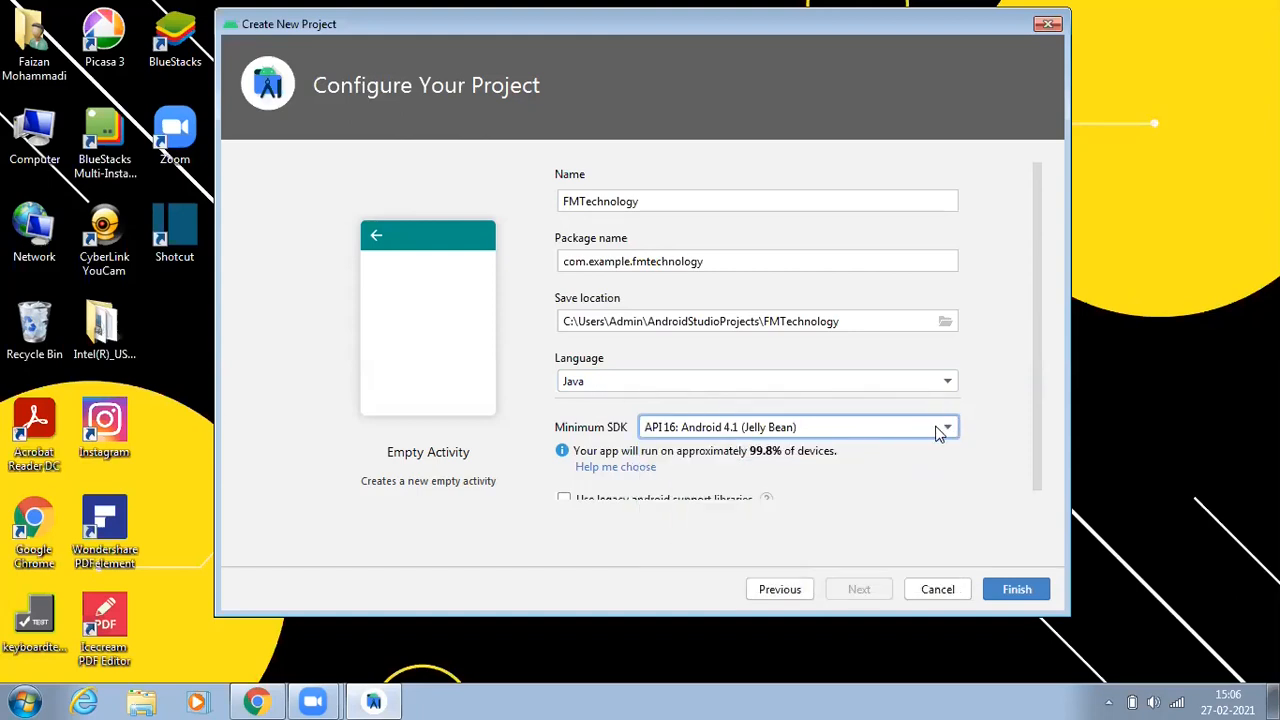
Step: Finish the new project wizard with the configured settings
scroll(1040, 446, "down", 1)
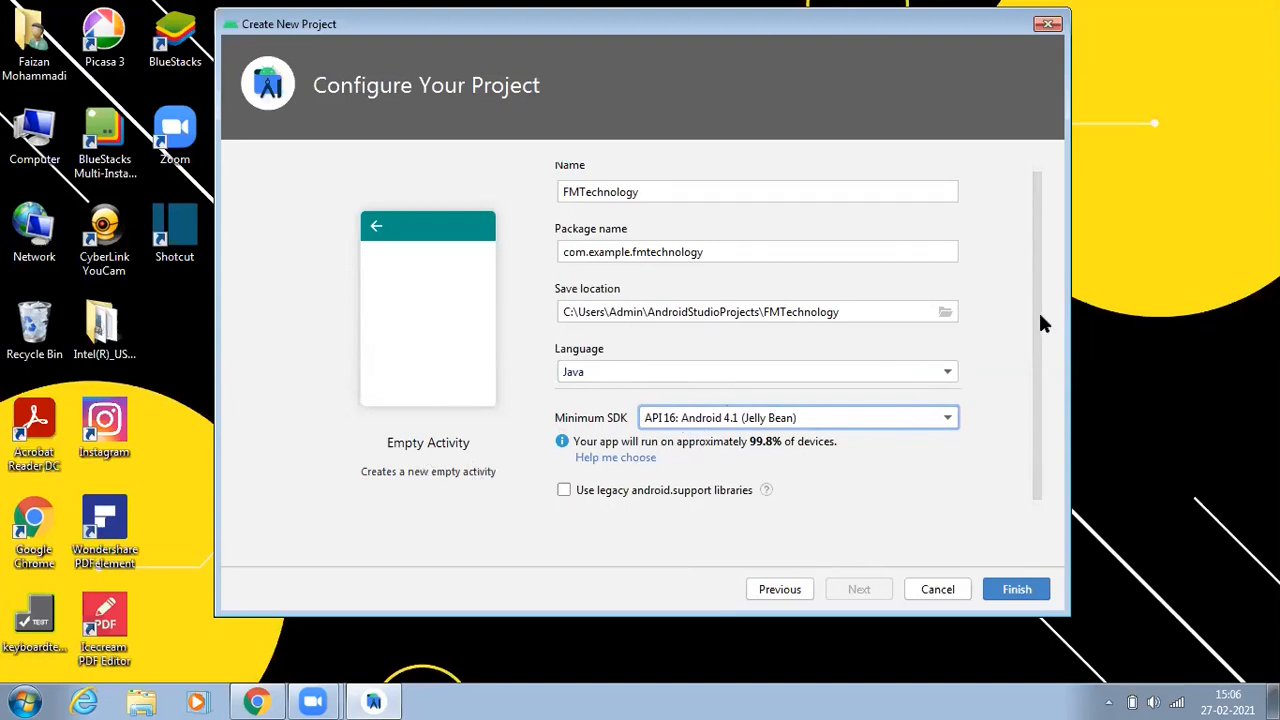
scroll(1035, 332, "up", 1)
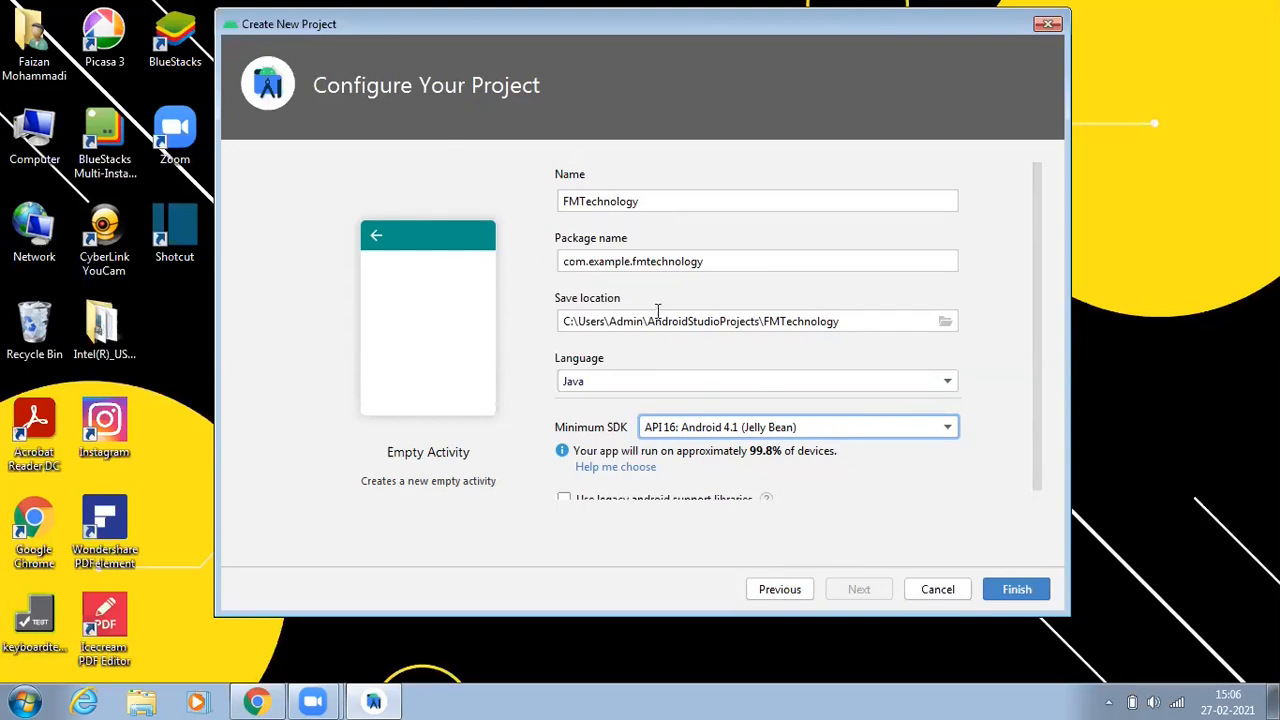
left_click(1014, 589)
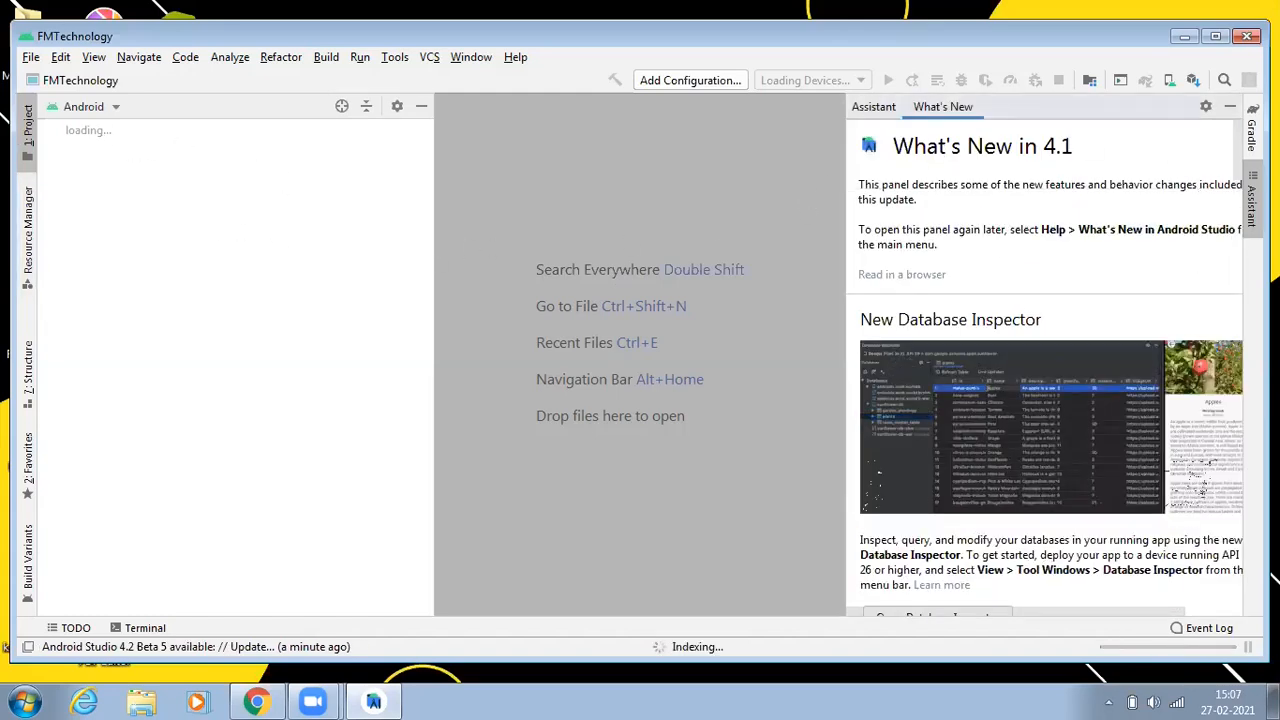
Step: Maximize the IDE window, close the What's New panel, and open the activity_main.xml layout
left_click(1215, 36)
left_click(1247, 79)
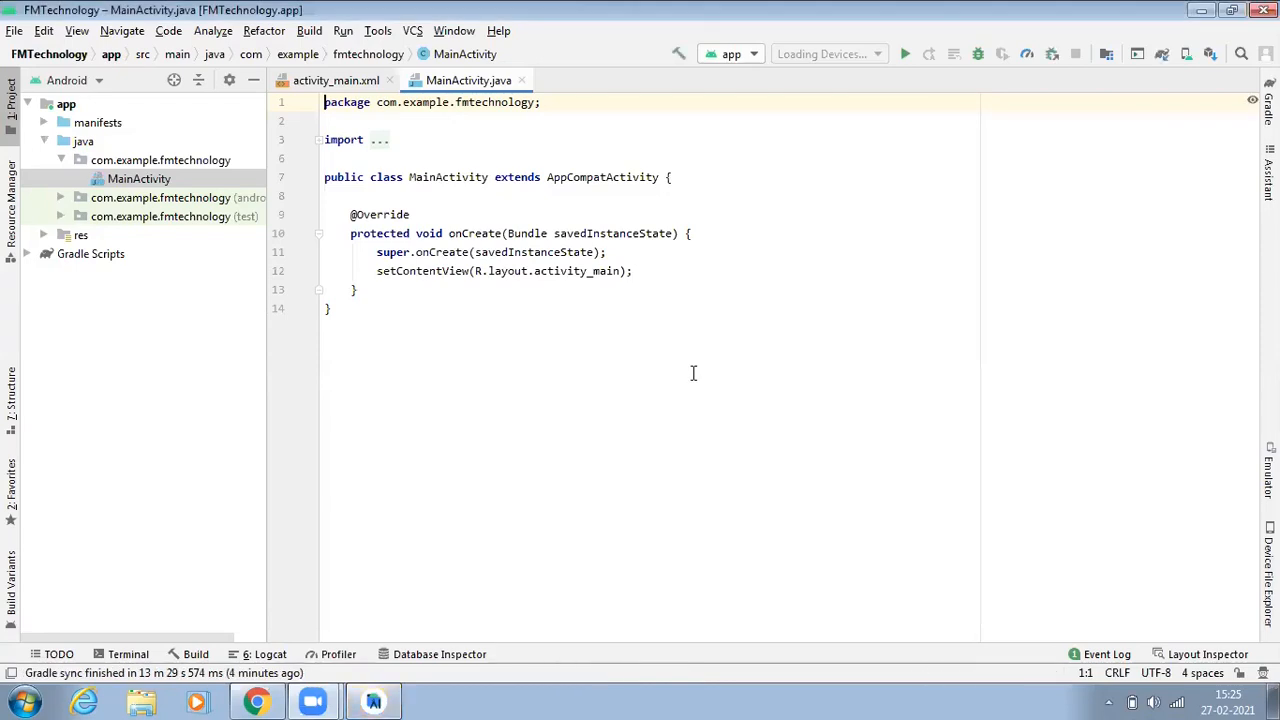
left_click(336, 80)
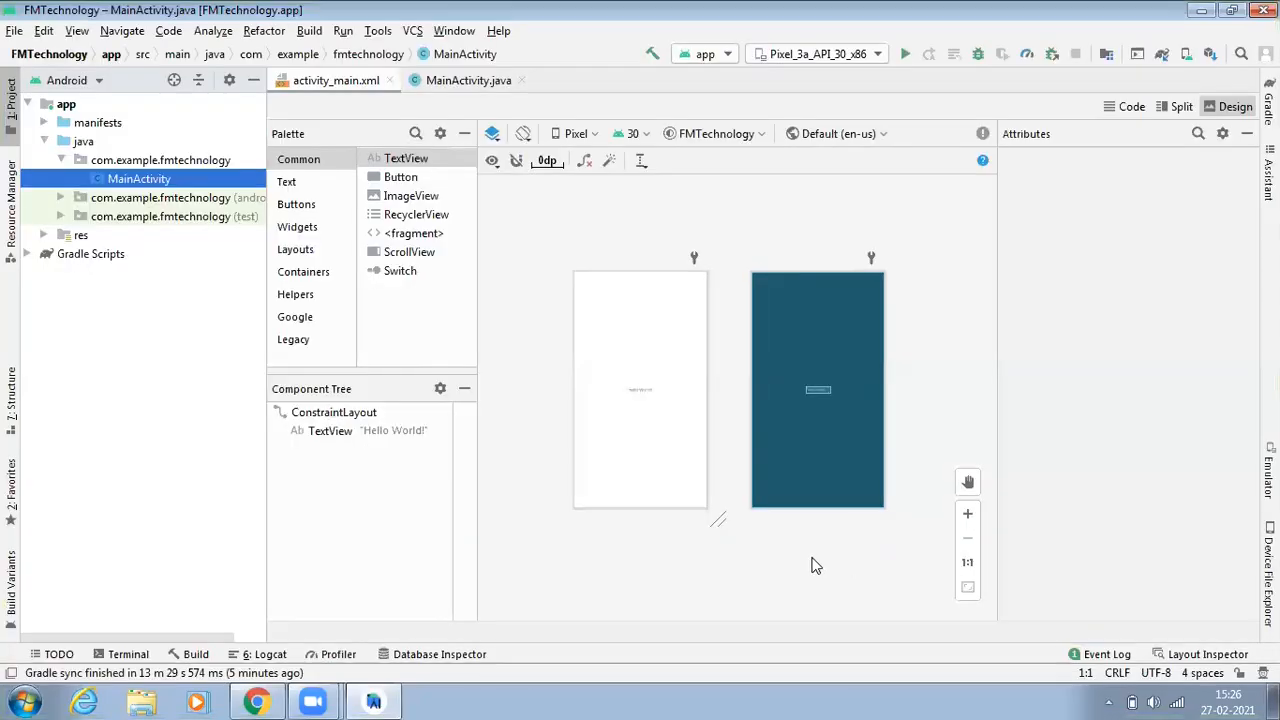
Step: Collapse the Palette, Component Tree and Attributes panels to enlarge the layout preview
left_click(967, 514)
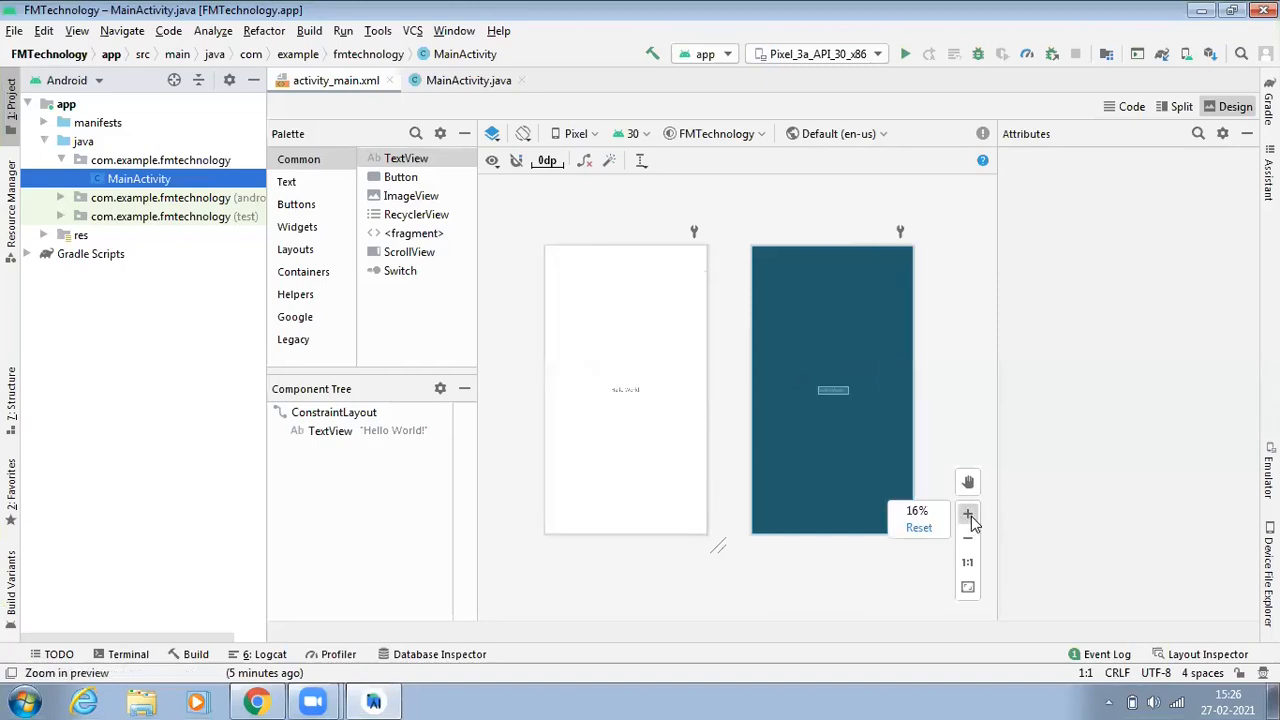
left_click(968, 517)
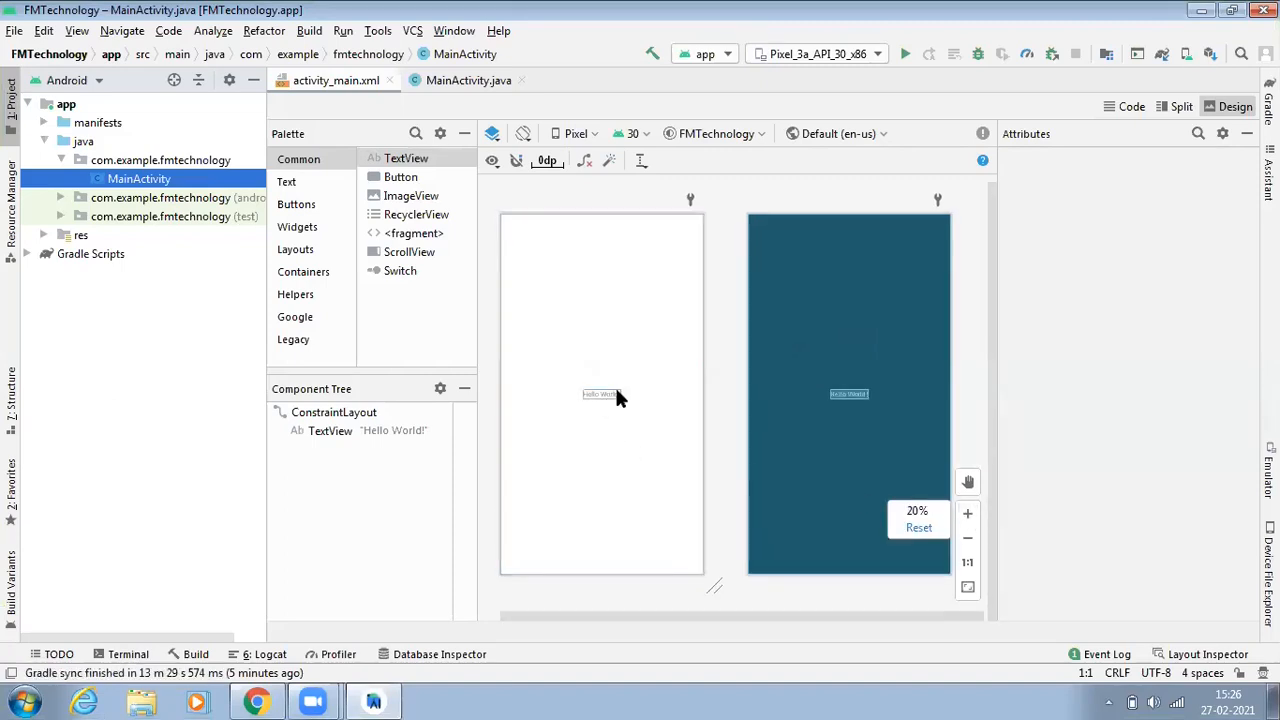
left_click(972, 539)
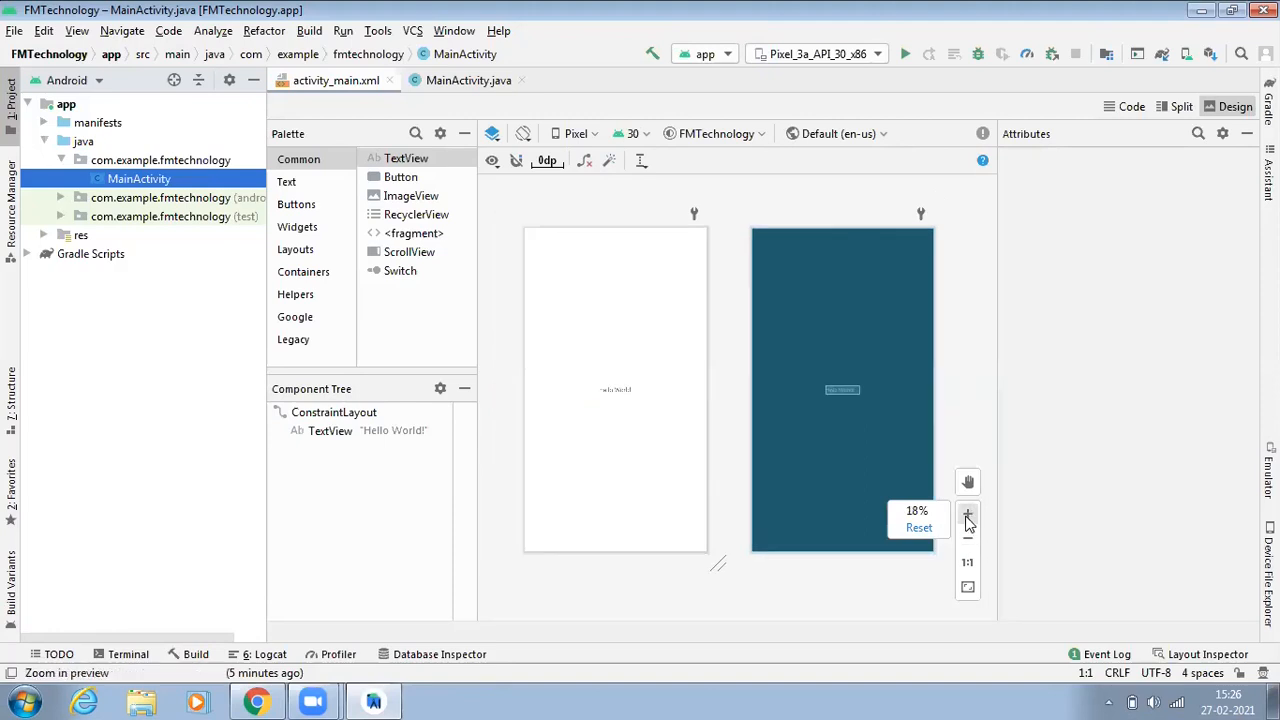
left_click(967, 516)
left_click(968, 540)
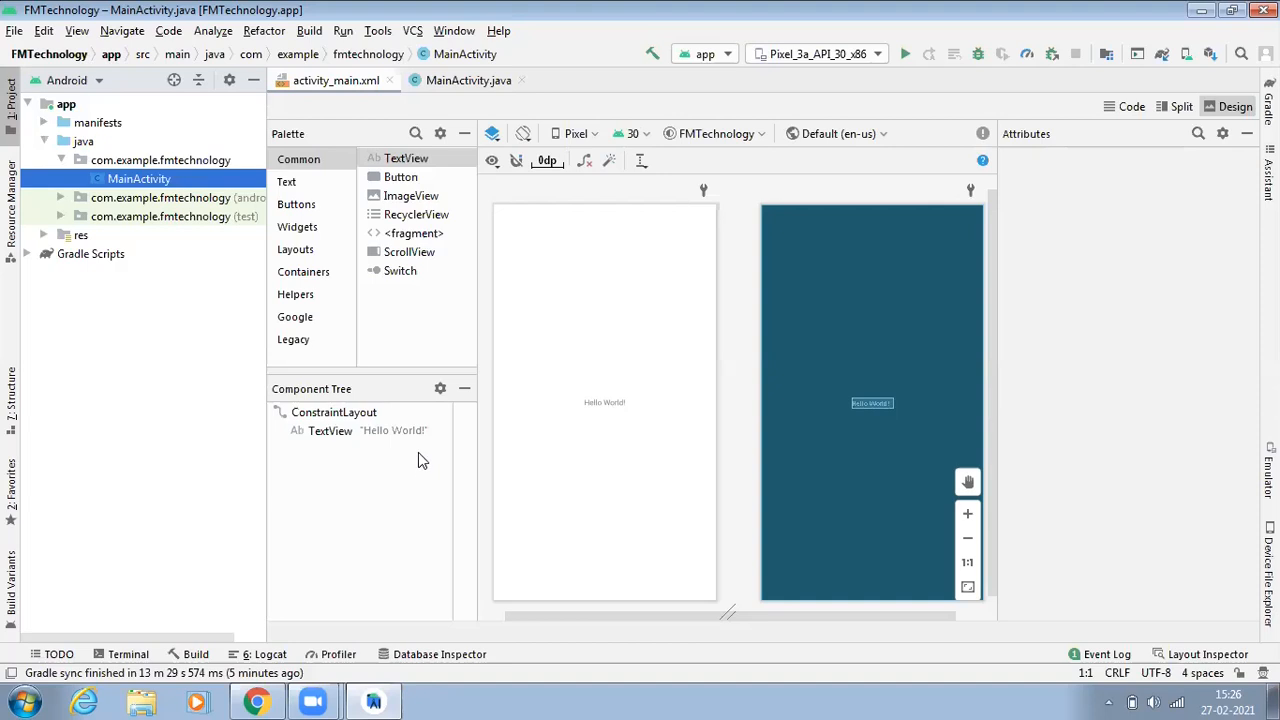
left_click(464, 133)
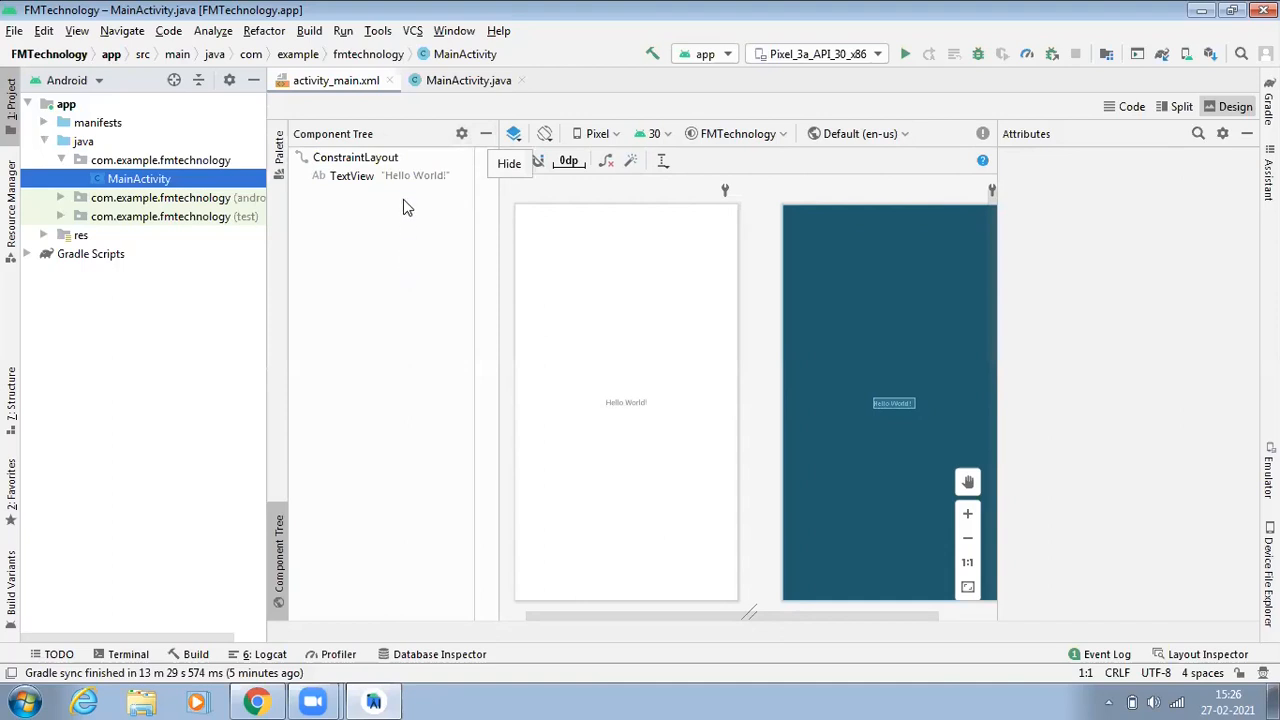
left_click(482, 134)
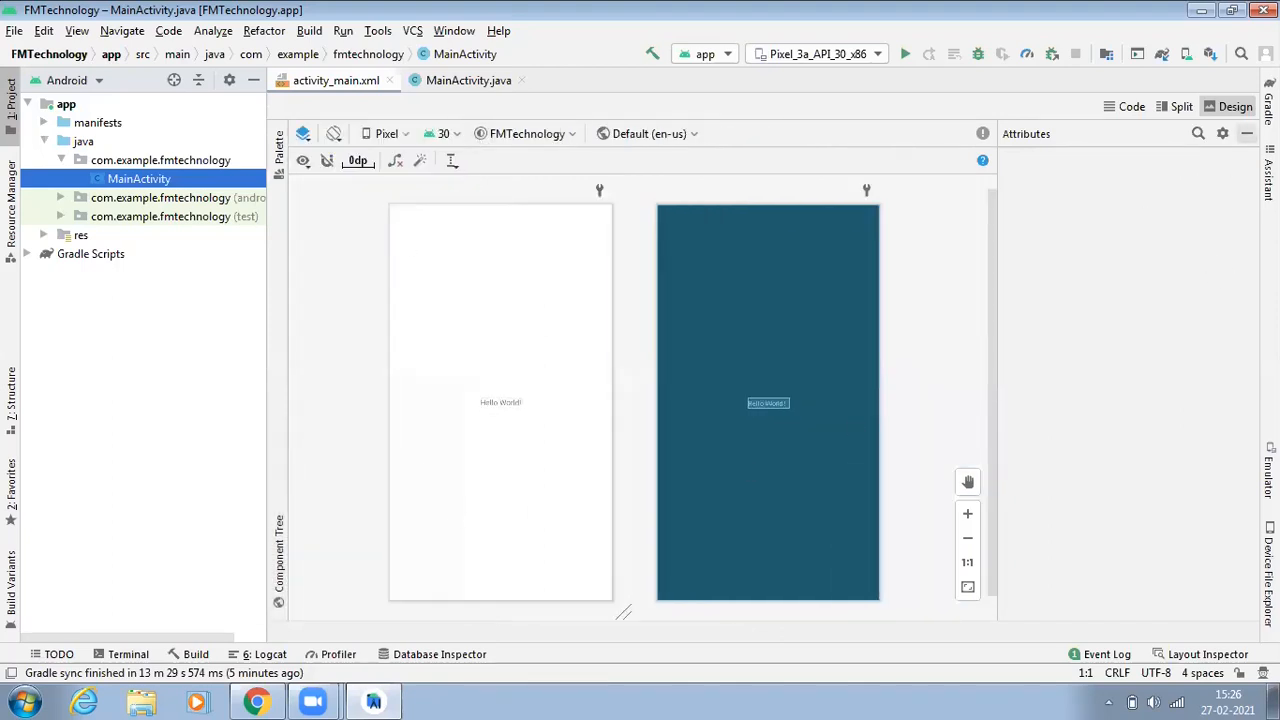
left_click(1247, 134)
left_click(1210, 514)
left_click(1208, 538)
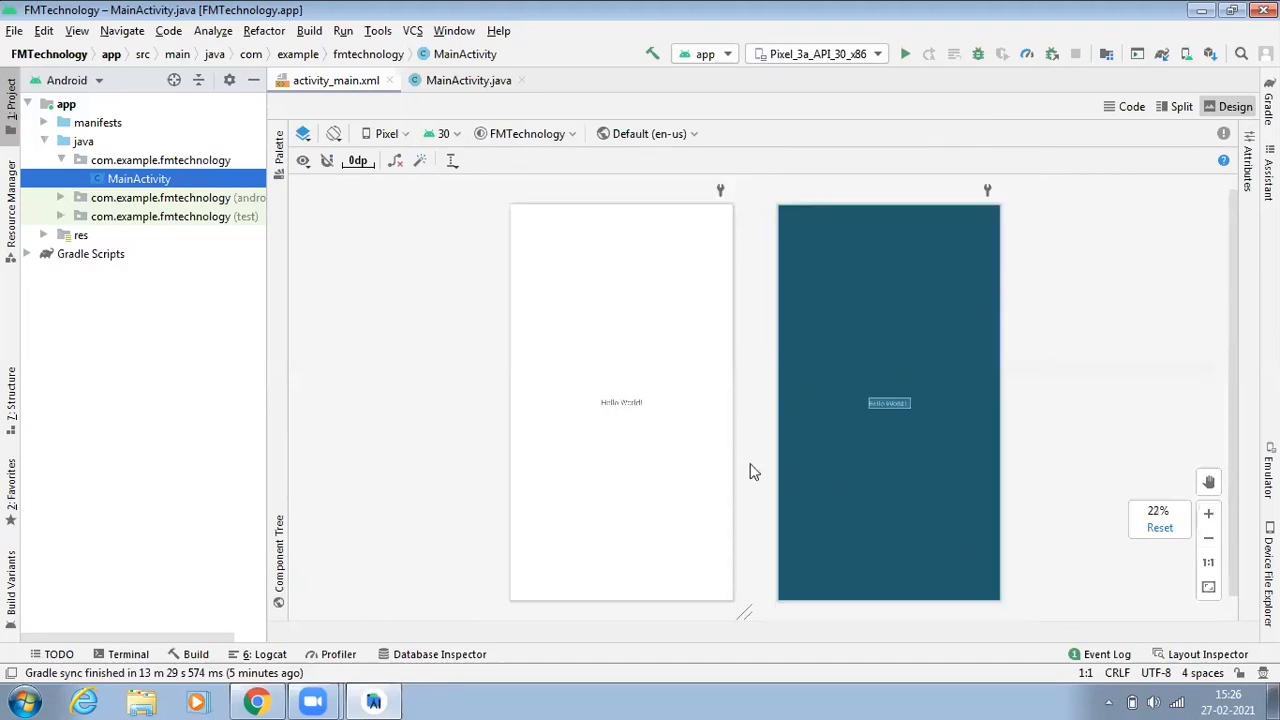
Step: In the layout's code, replace the TextView text "Hello World!" with "FM Technology"
left_click(1130, 106)
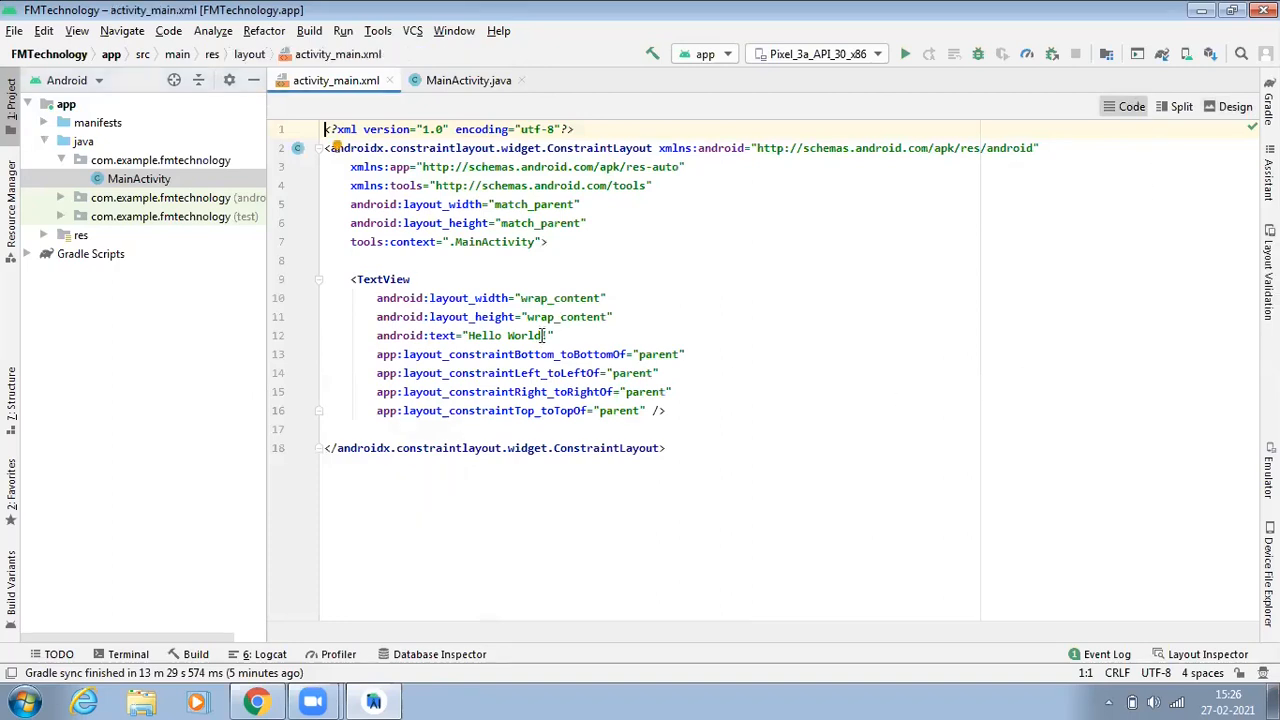
left_click(547, 335)
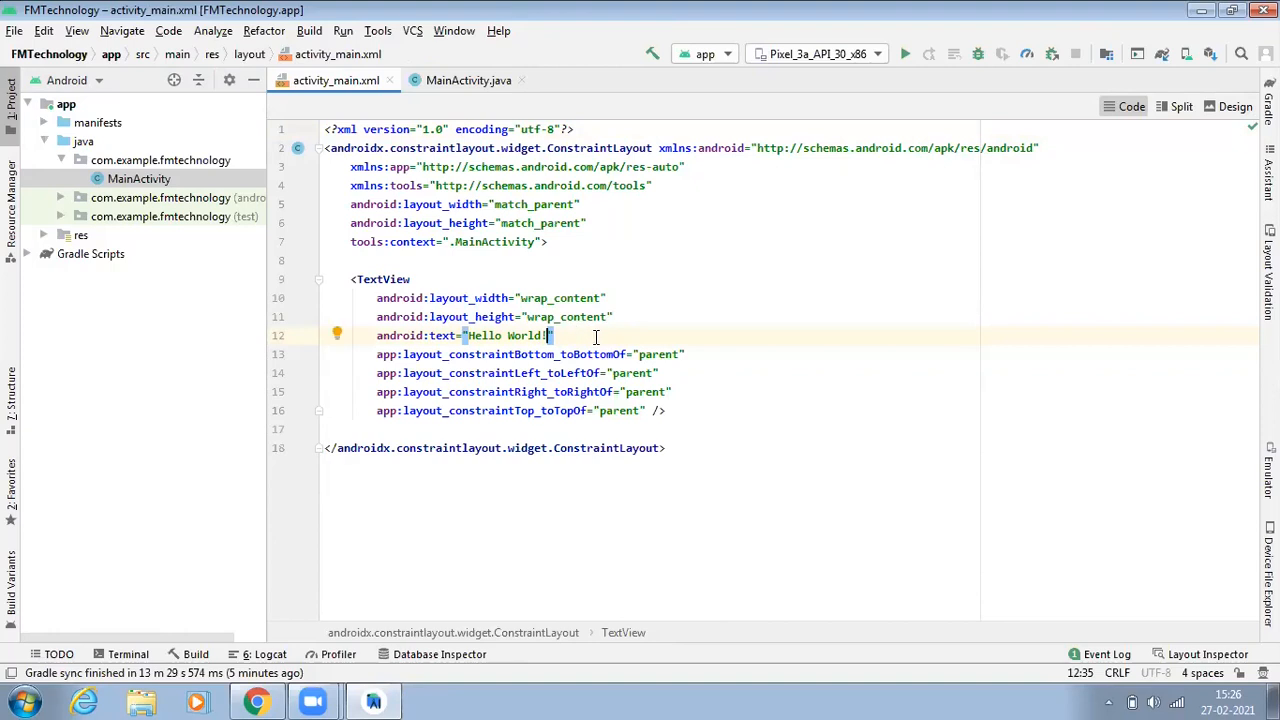
key("BackSpace")
key("BackSpace")
key("BackSpace")
key("BackSpace")
key("BackSpace")
key("BackSpace")
key("BackSpace")
key("BackSpace")
key("BackSpace")
key("BackSpace")
key("BackSpace")
key("BackSpace")
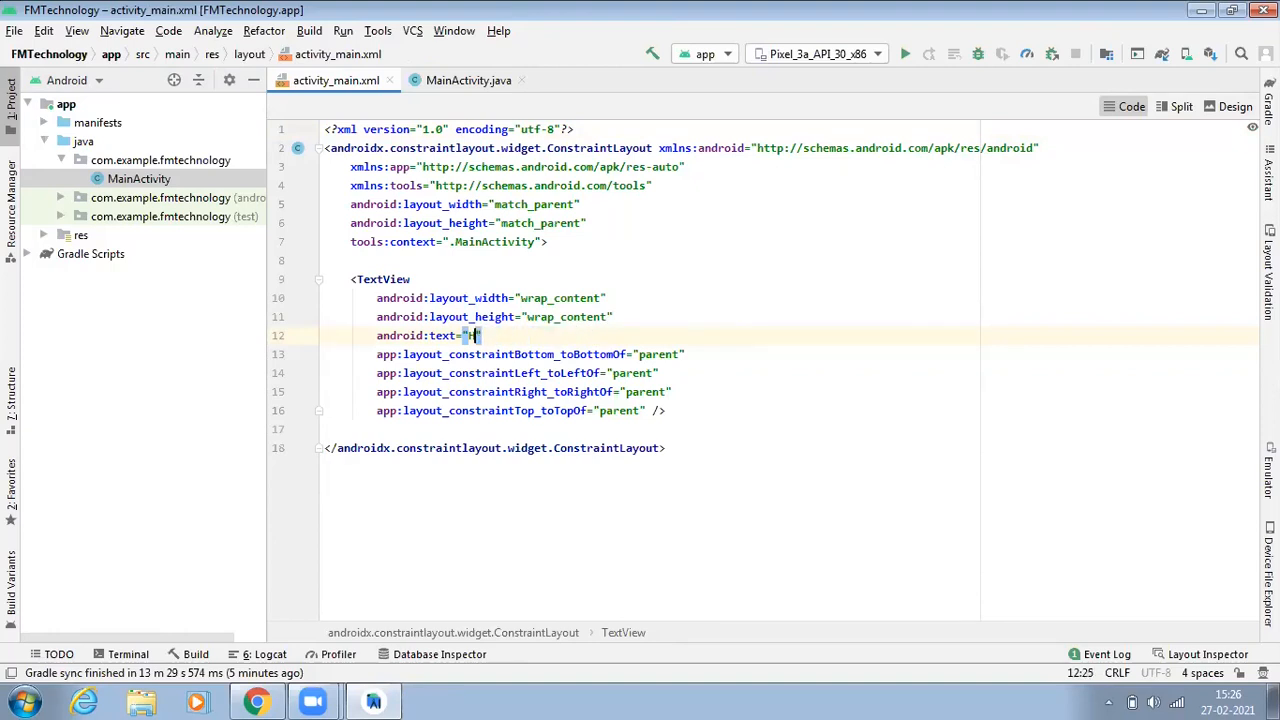
type("FM Technology")
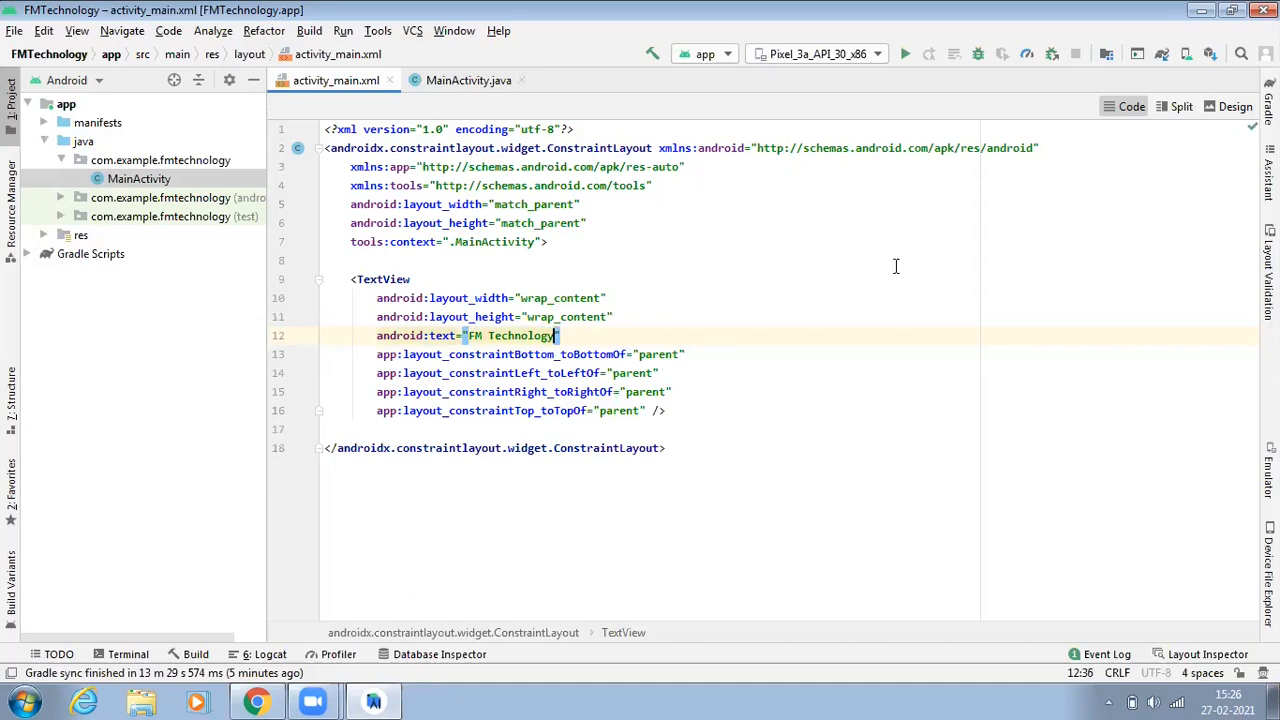
Step: Preview the changed text in the design view, zooming in and out, then return to the code
left_click(1233, 107)
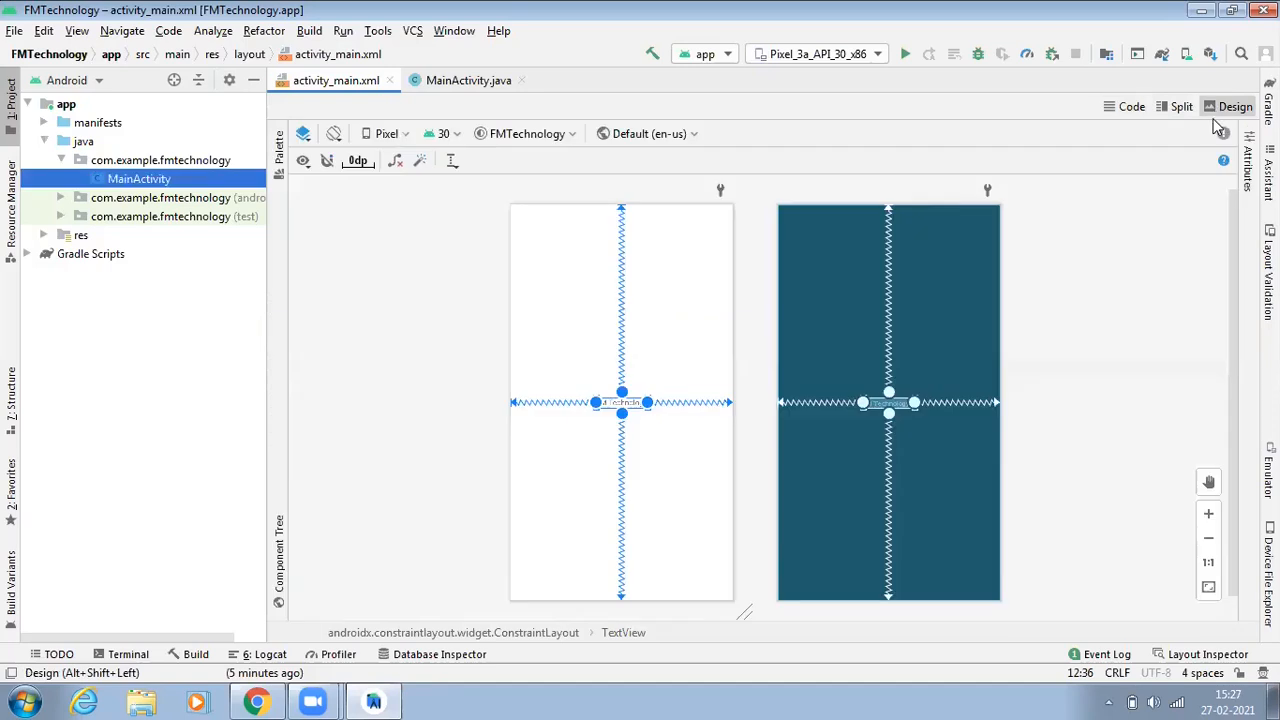
left_click(1208, 514)
left_click(423, 358)
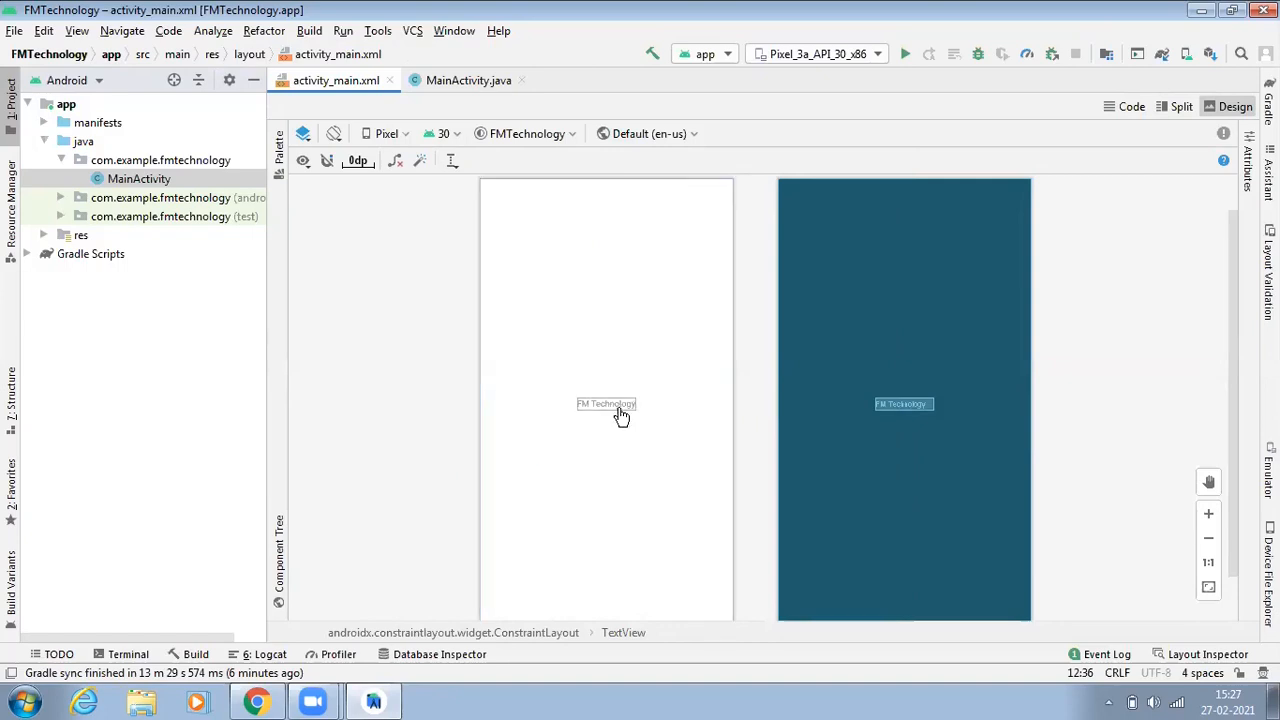
left_click(1208, 514)
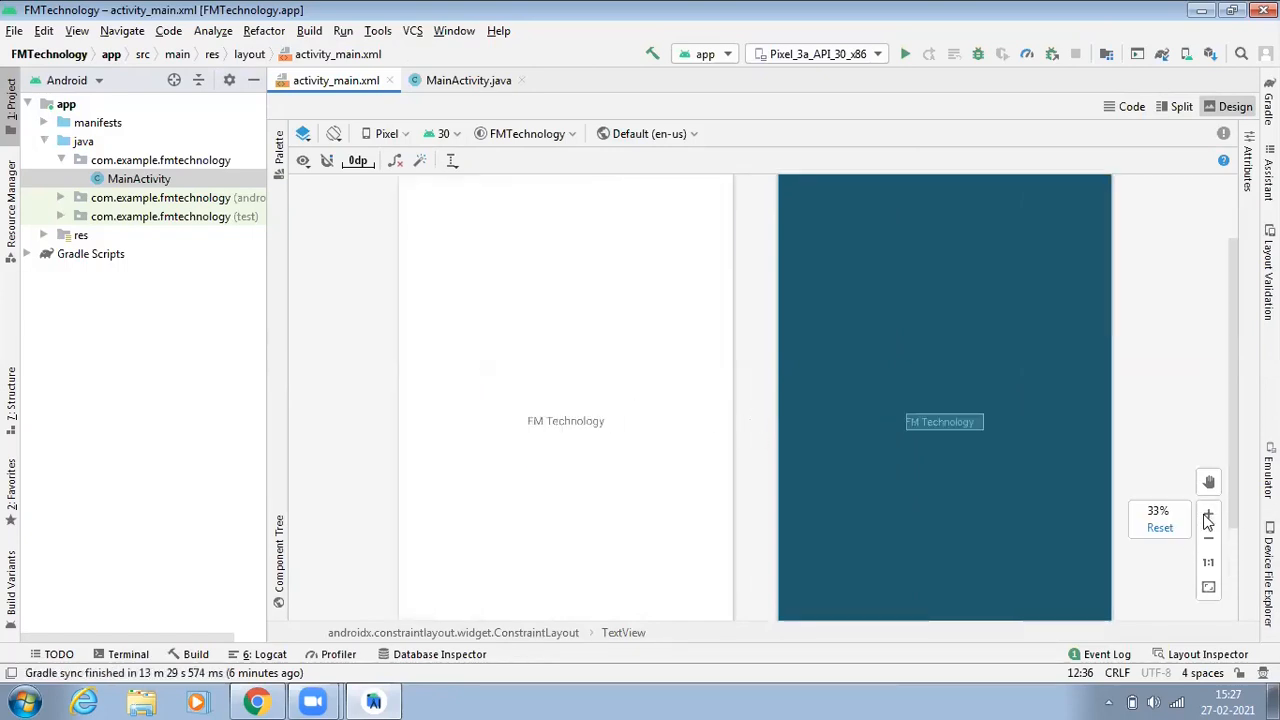
left_click(1208, 538)
left_click(1130, 106)
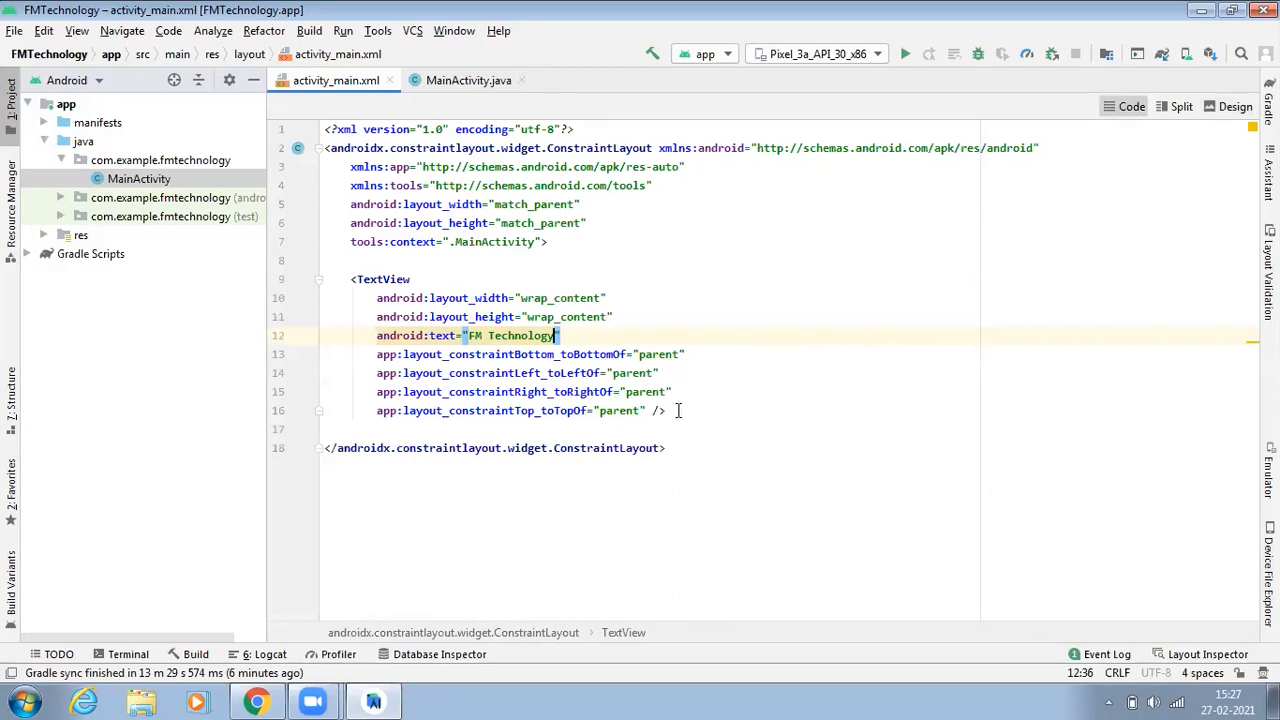
Step: Add an android:textColor attribute with value "#000" to the TextView
left_click(653, 410)
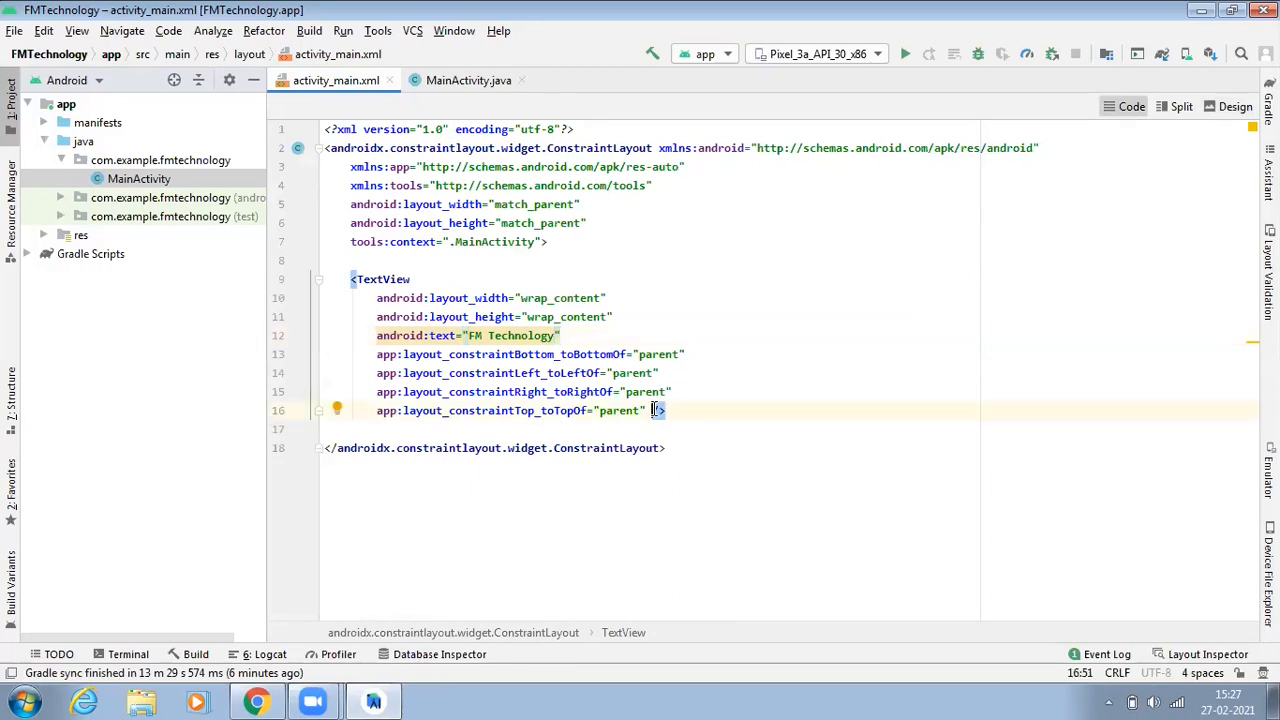
key("Return")
type("co")
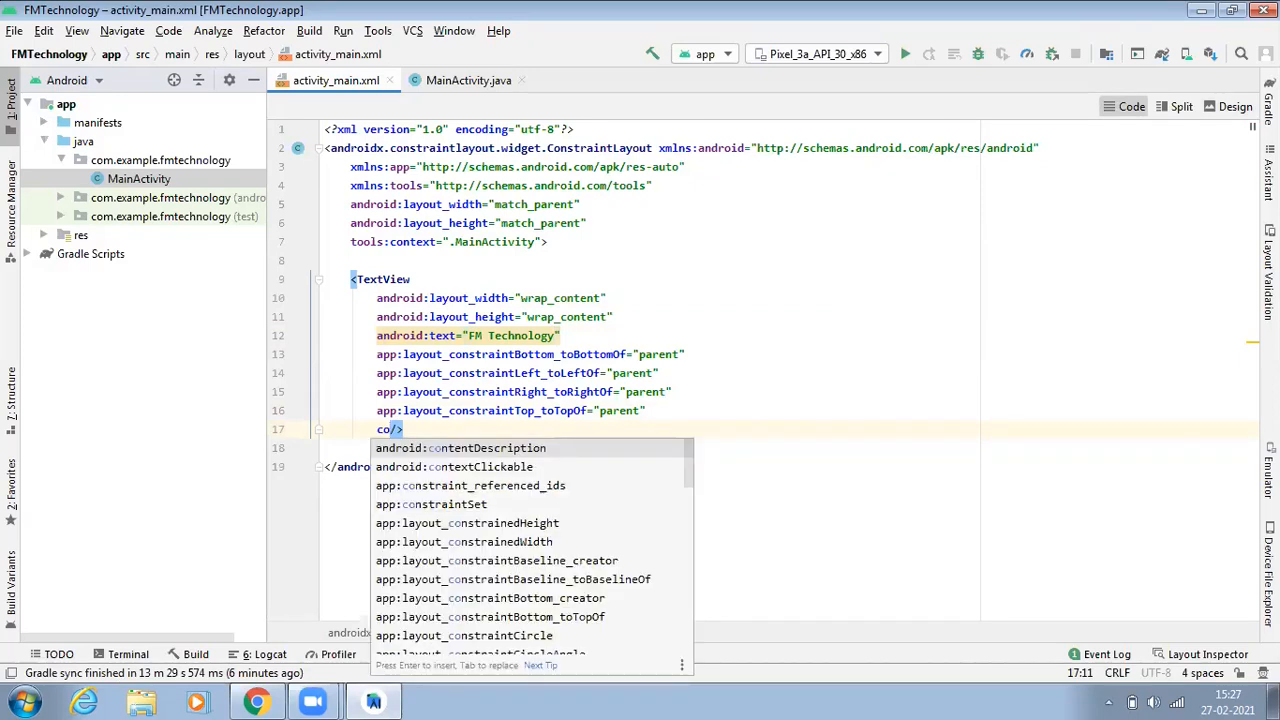
type("lo")
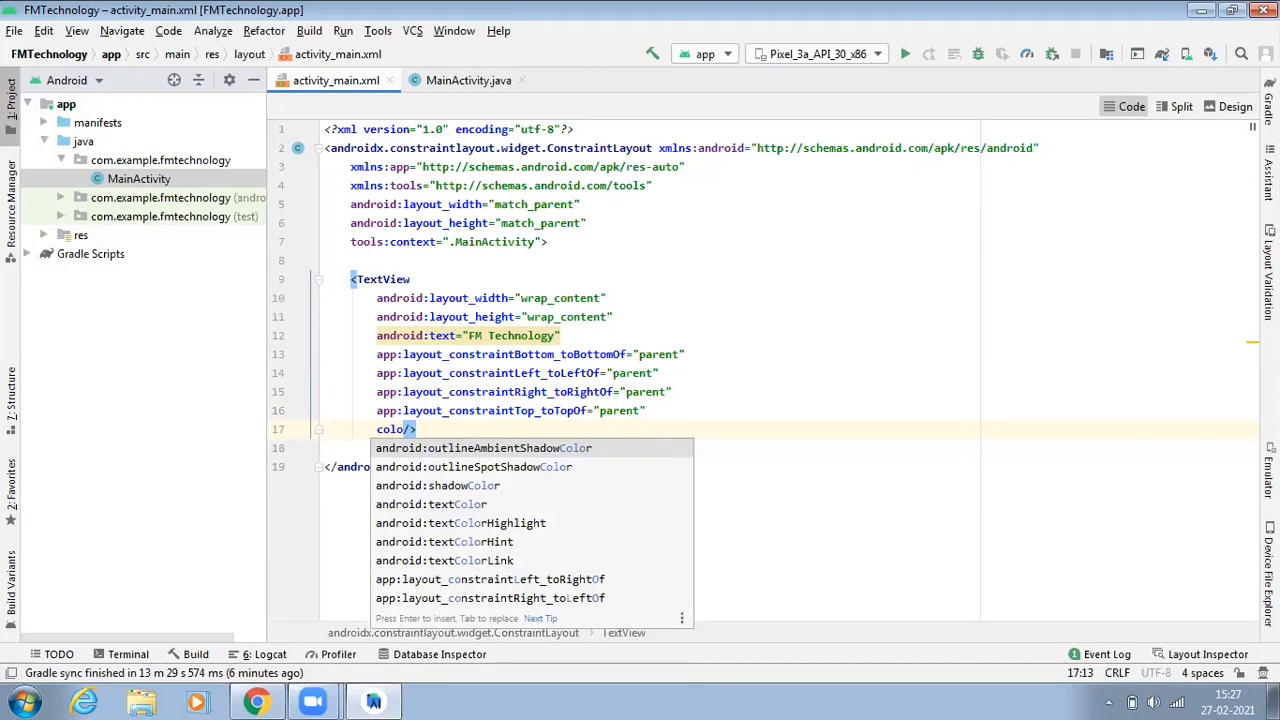
key("Down")
key("Down")
key("Down")
key("Return")
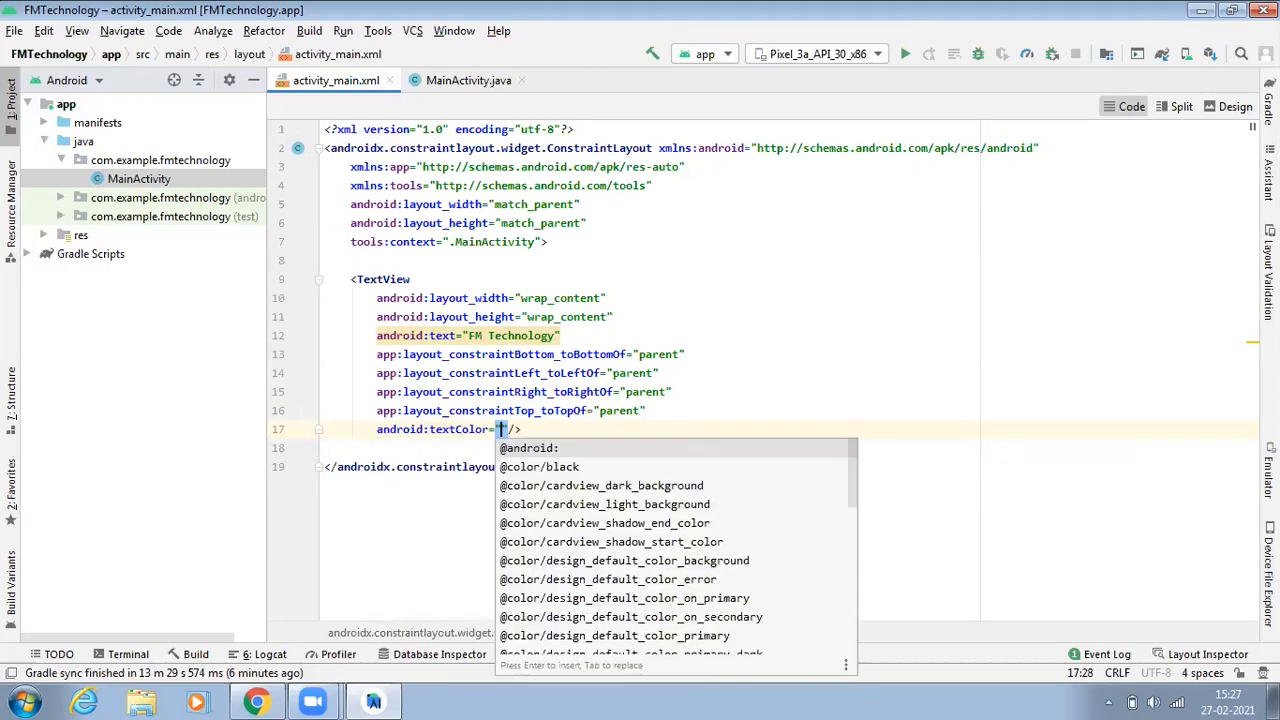
type("#")
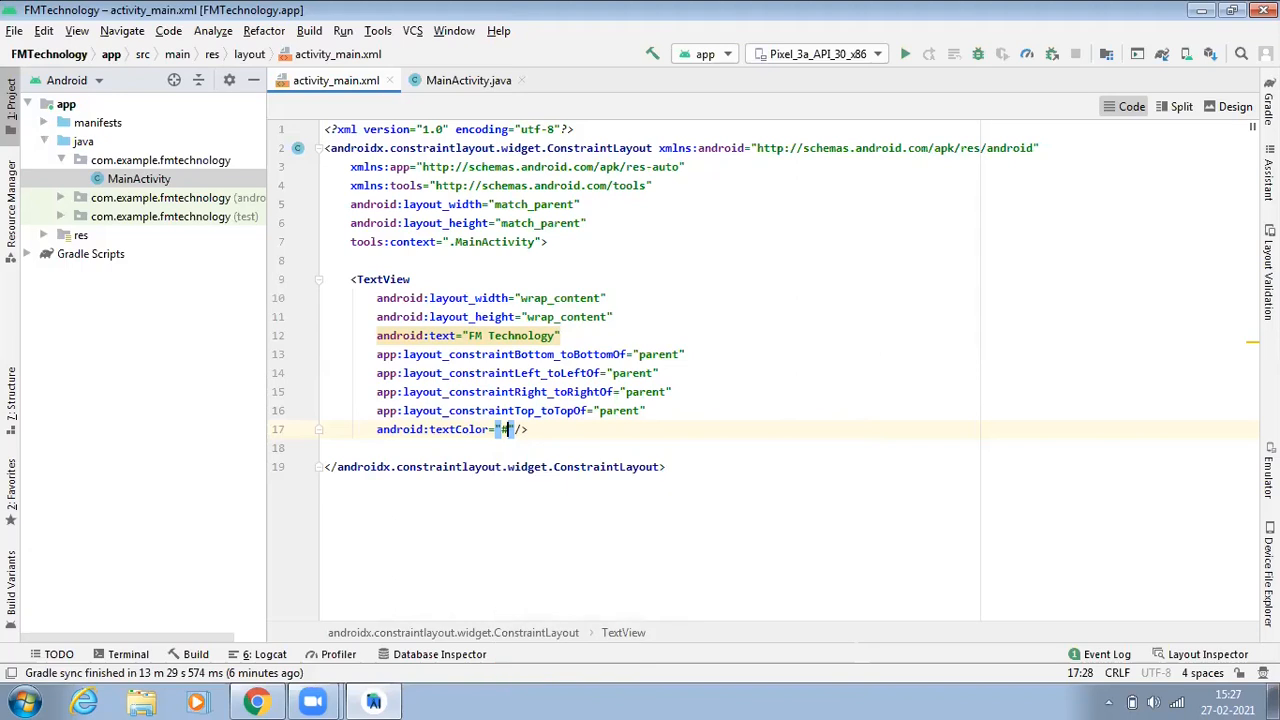
type("000")
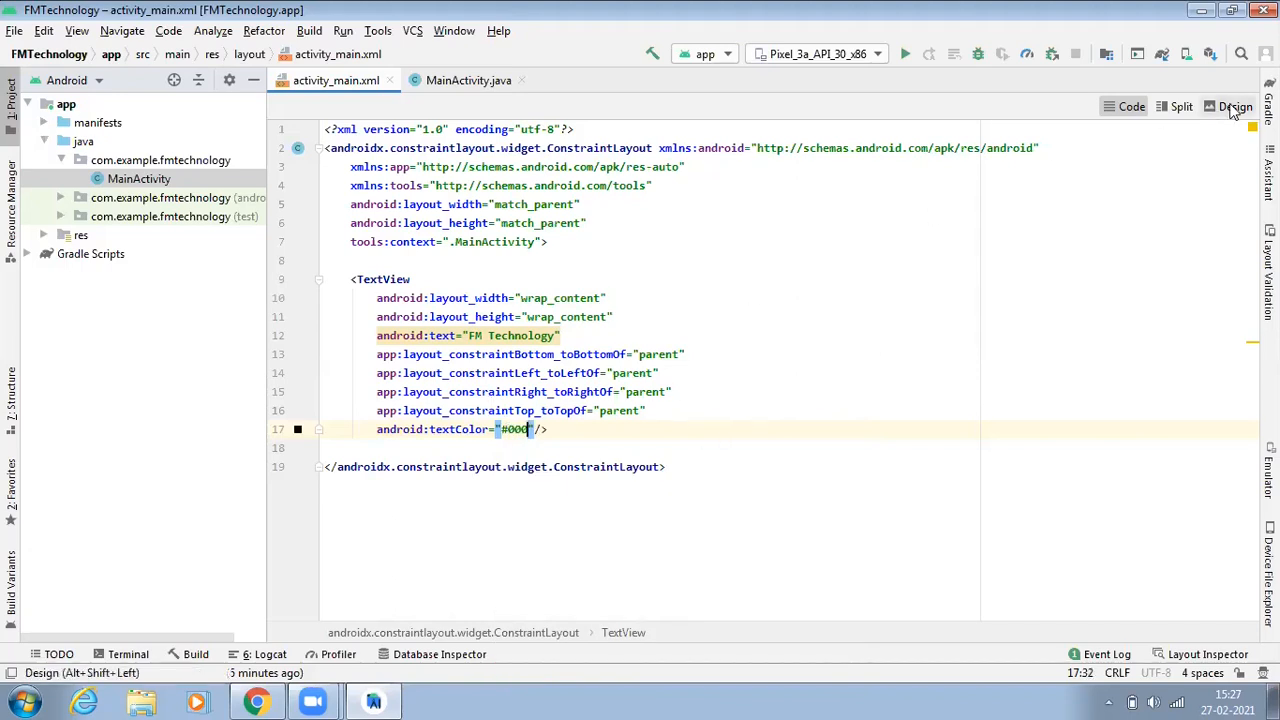
Step: Check the text color in the design view, zooming out, then return to the code
left_click(1234, 106)
left_click(1210, 515)
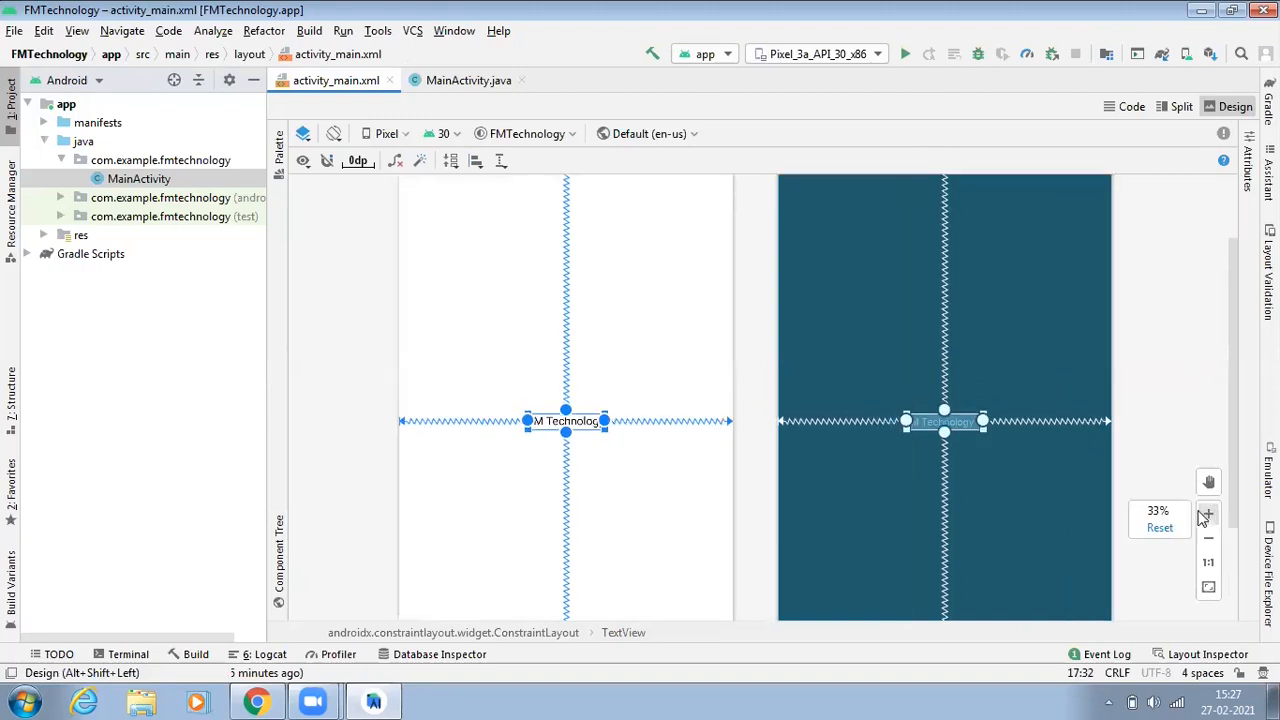
left_click(1208, 540)
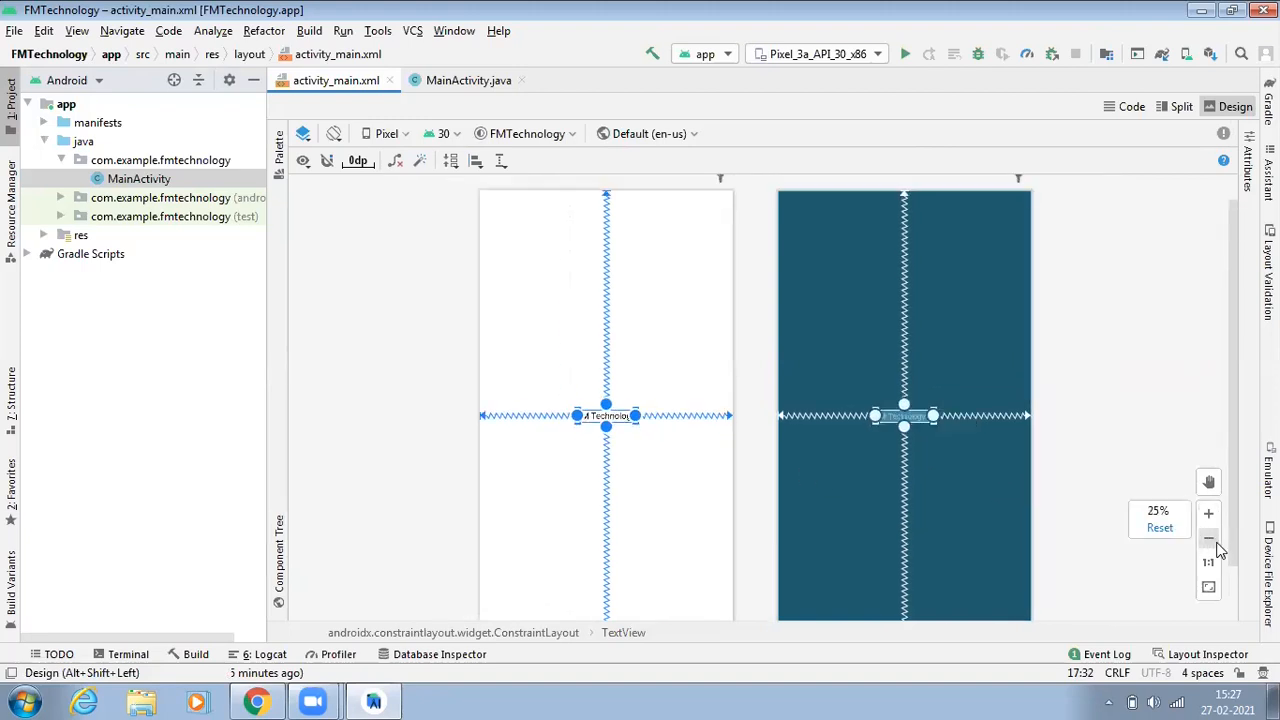
left_click(1208, 540)
left_click(416, 429)
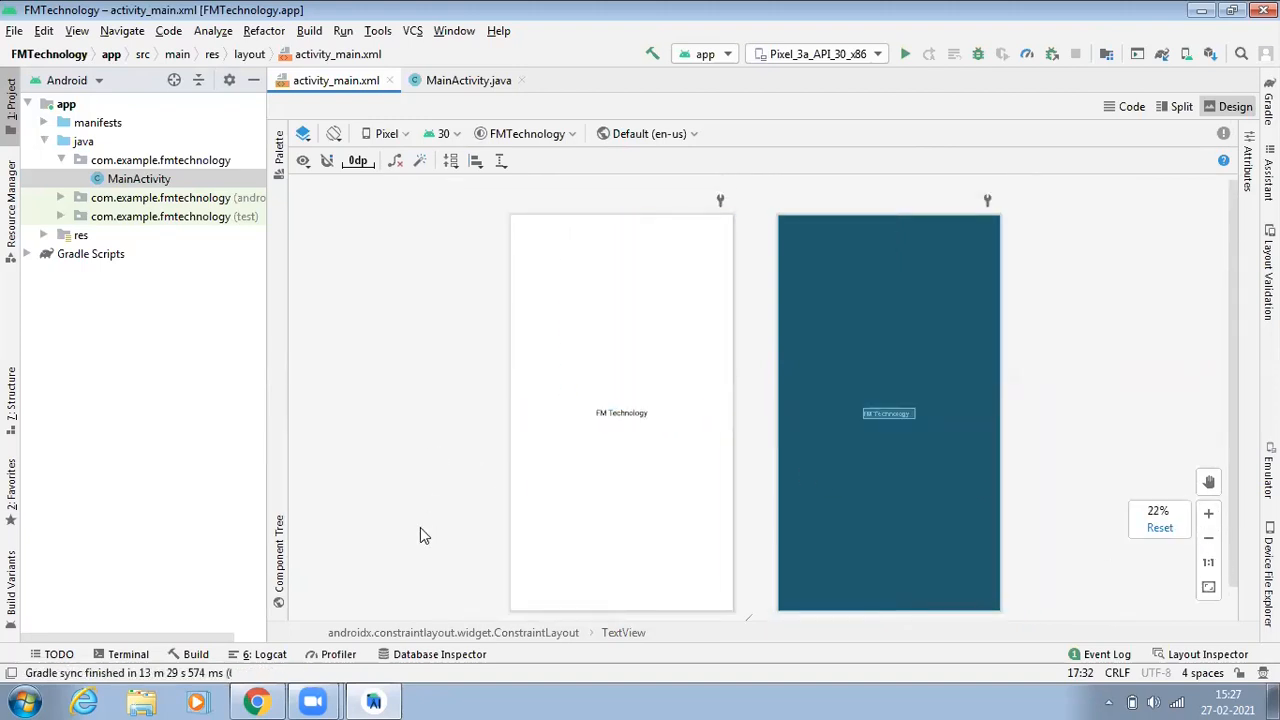
left_click(1125, 106)
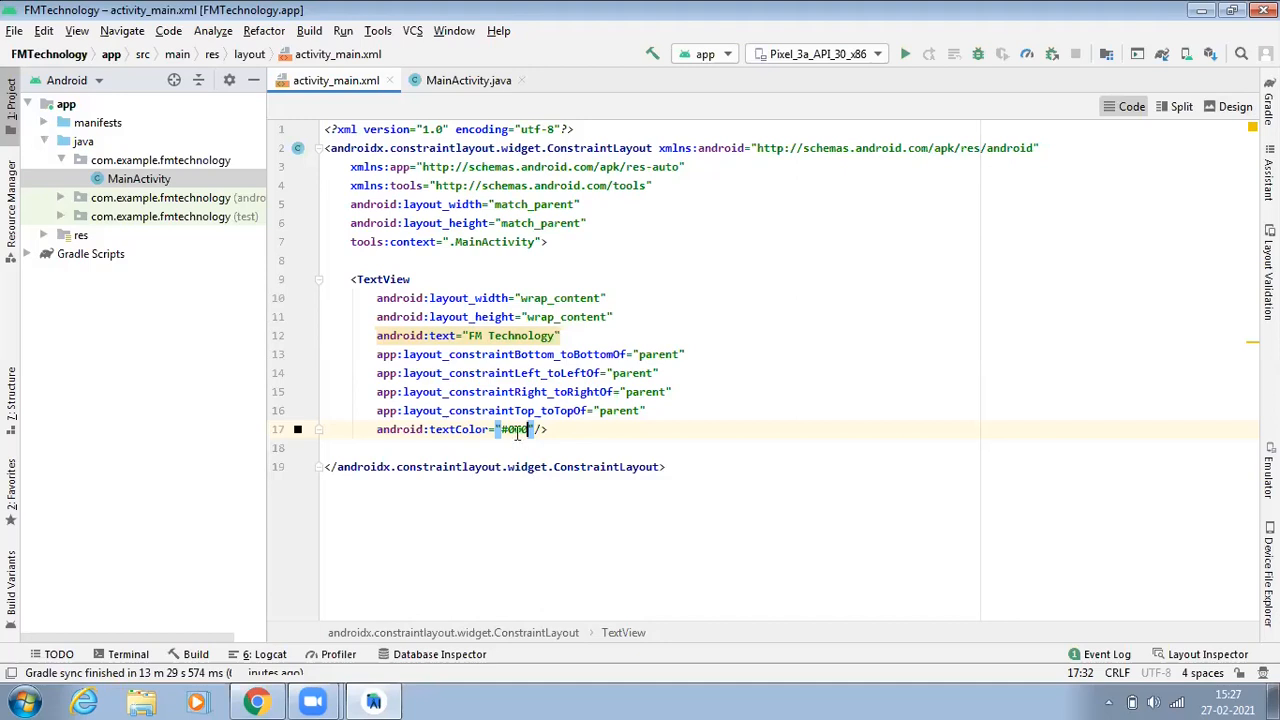
Step: Add an android:textSize attribute with value "25sp" to the TextView on a new line
key("Right")
key("Return")
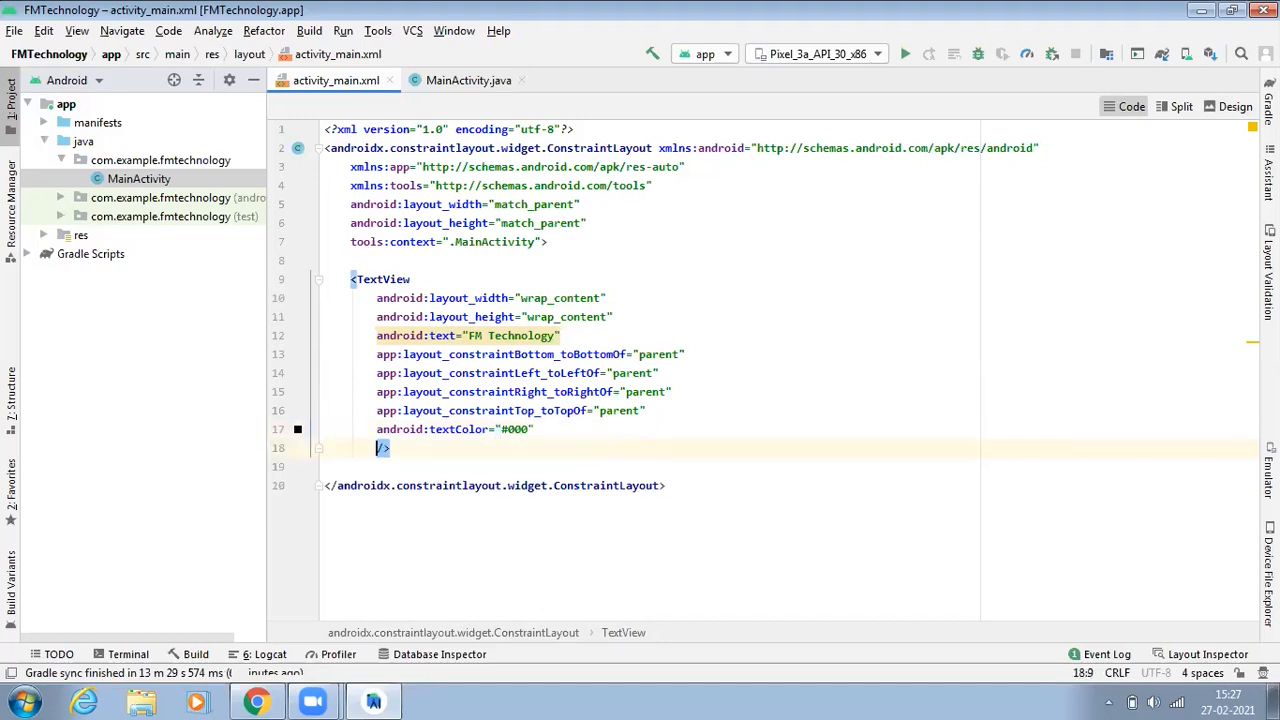
type("text")
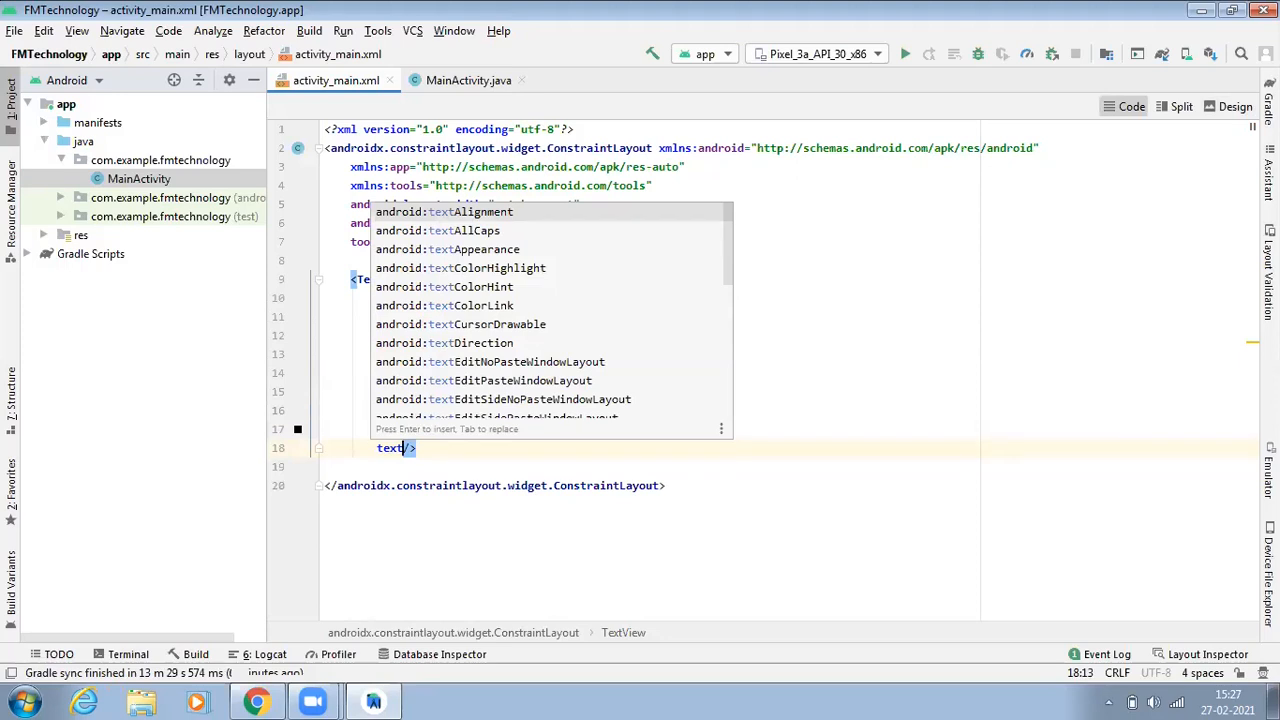
type("s")
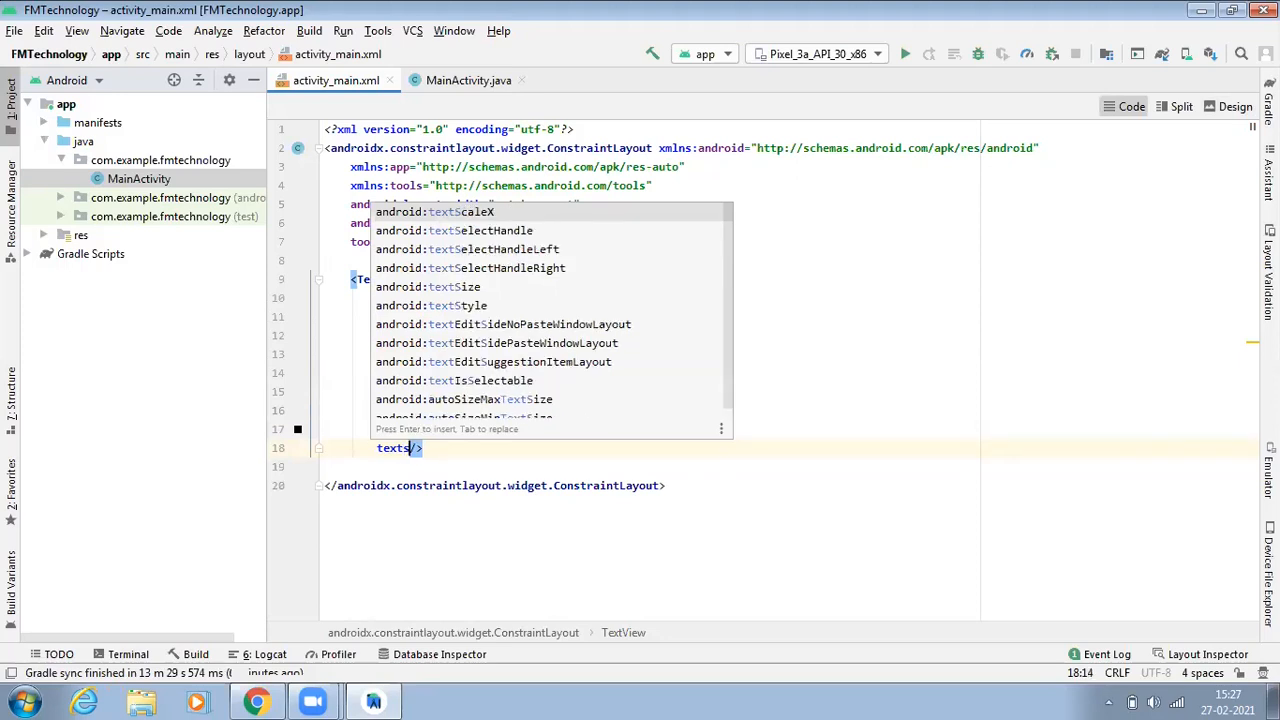
key("Down")
key("Down")
key("Down")
key("Down")
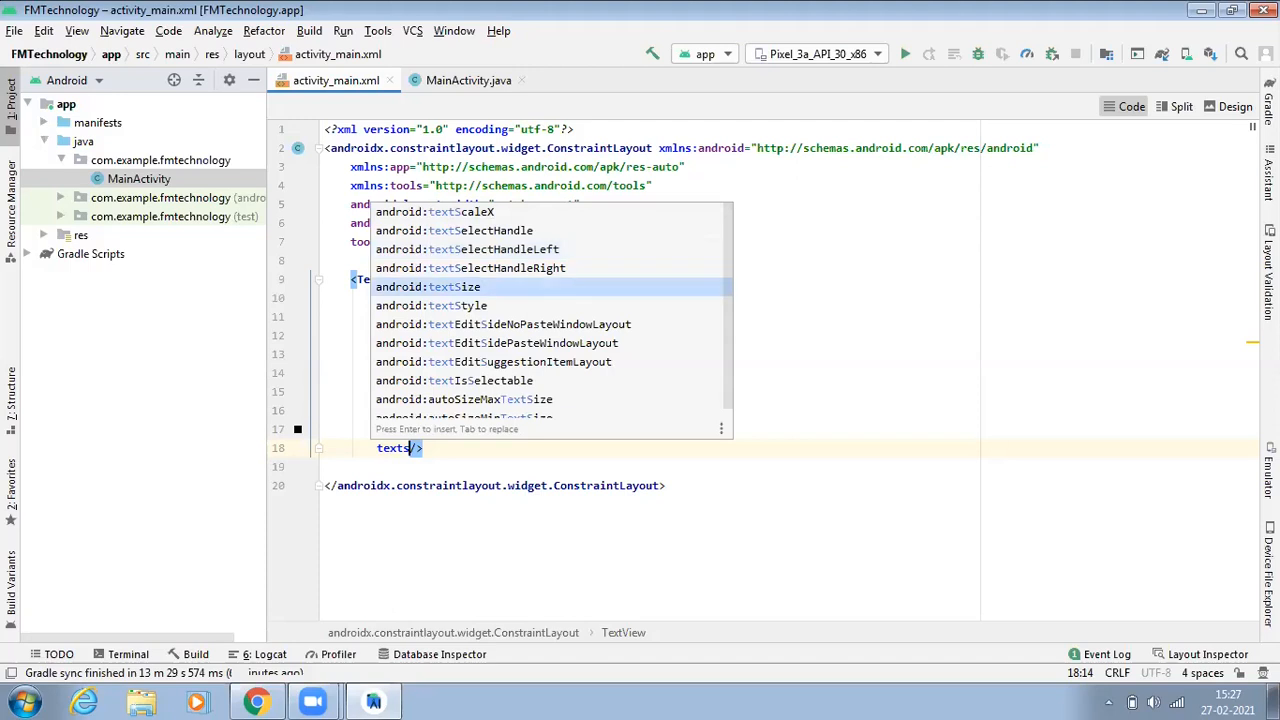
key("Return")
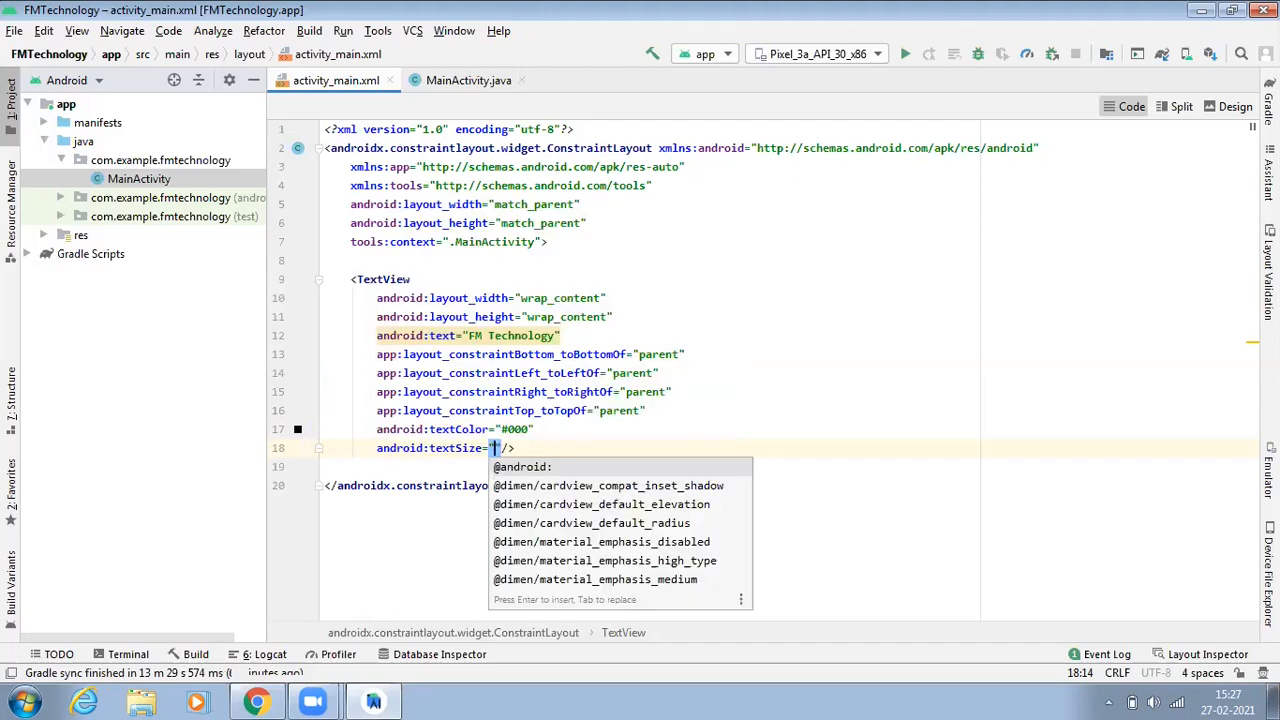
type("25")
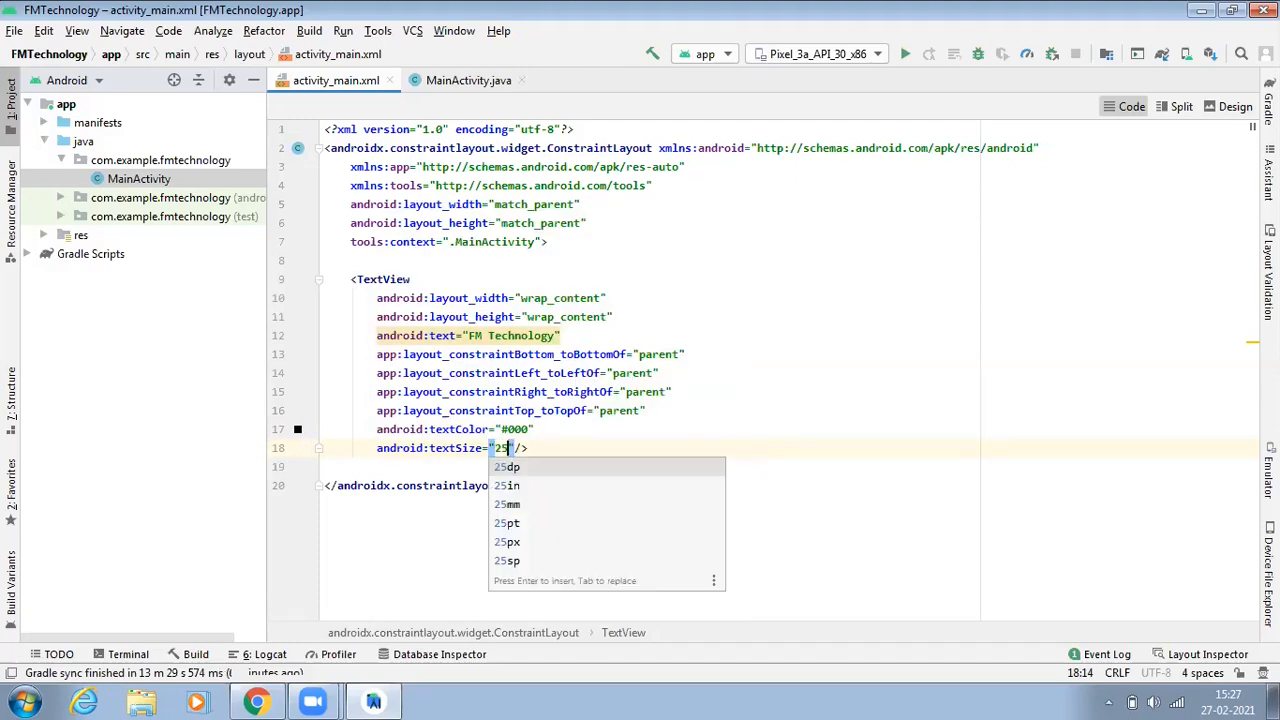
type("sp")
key("Return")
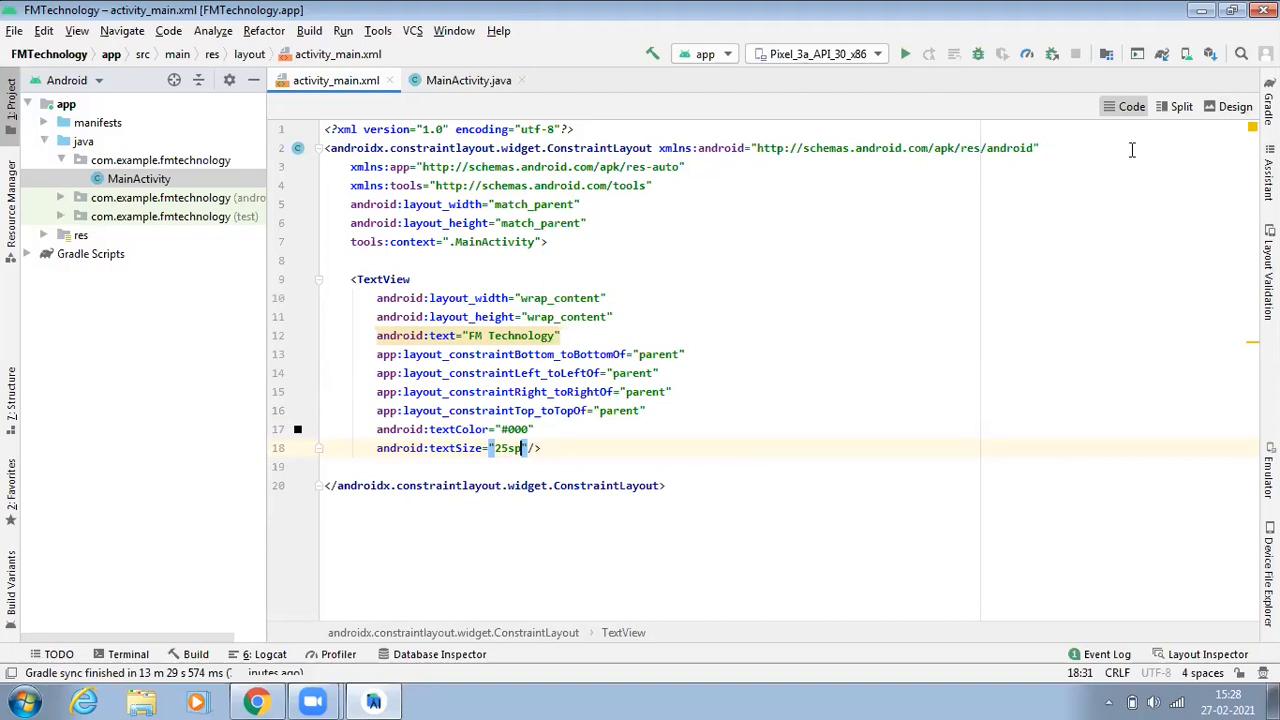
Step: Switch to the design view to check the enlarged TextView text
left_click(1232, 107)
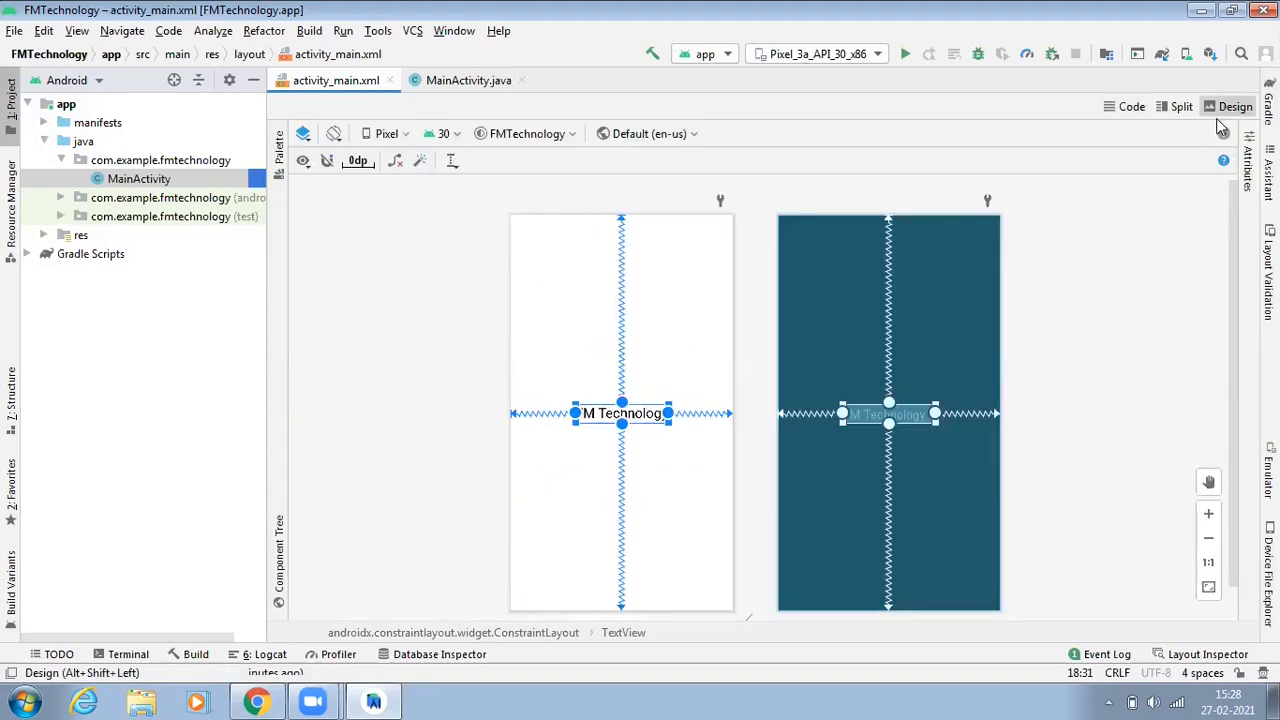
left_click(1122, 392)
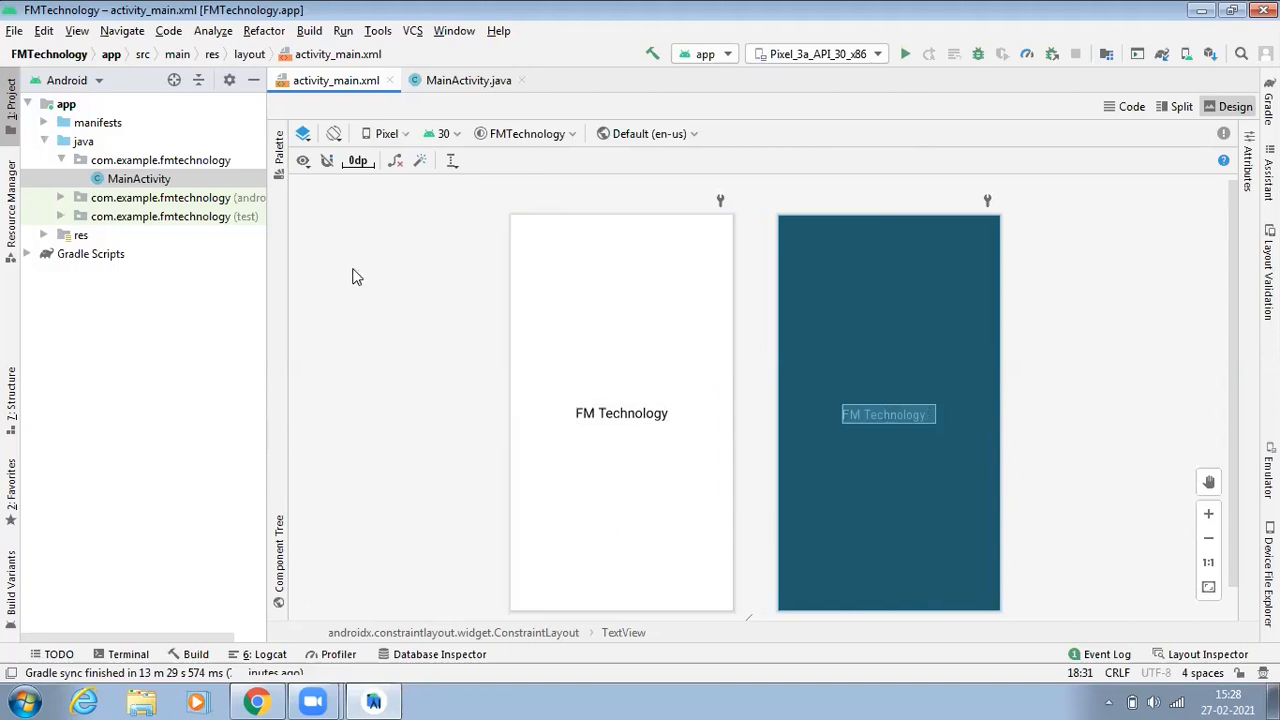
Step: Browse the project tree folders (java, res, drawable, layout, mipmap, values, Gradle Scripts) and glance at MainActivity.java
left_click(43, 123)
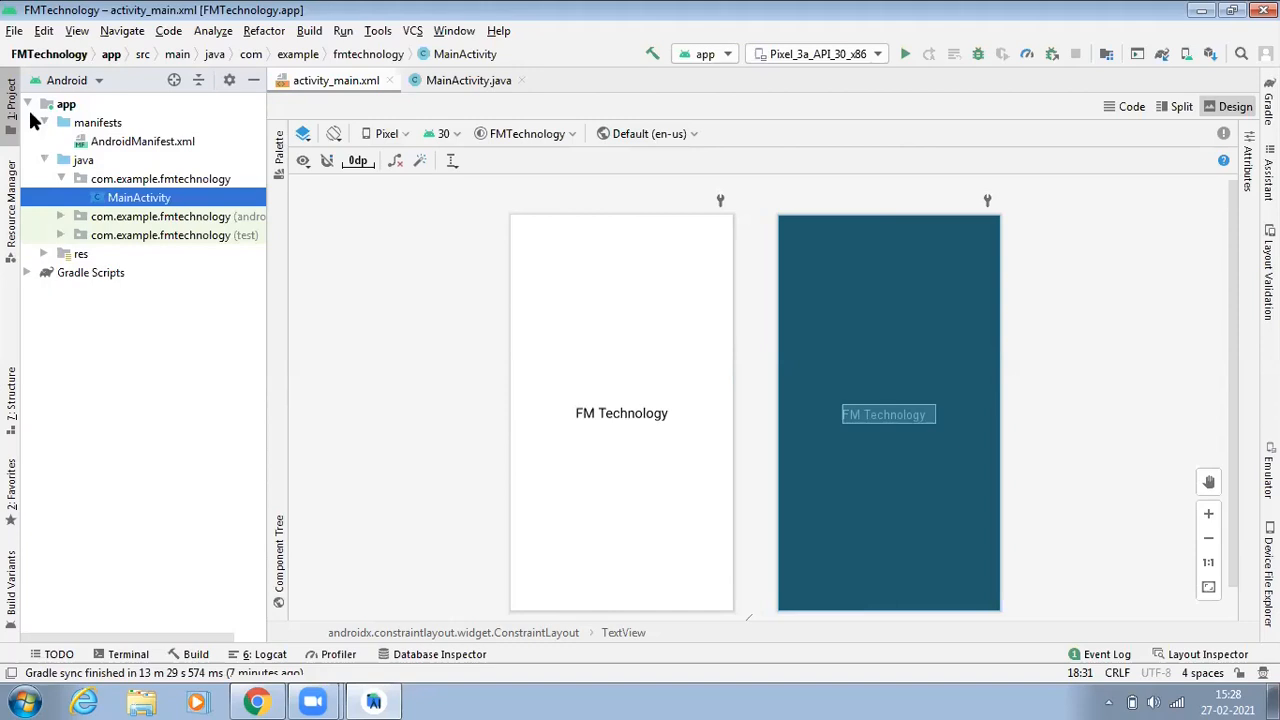
left_click(44, 122)
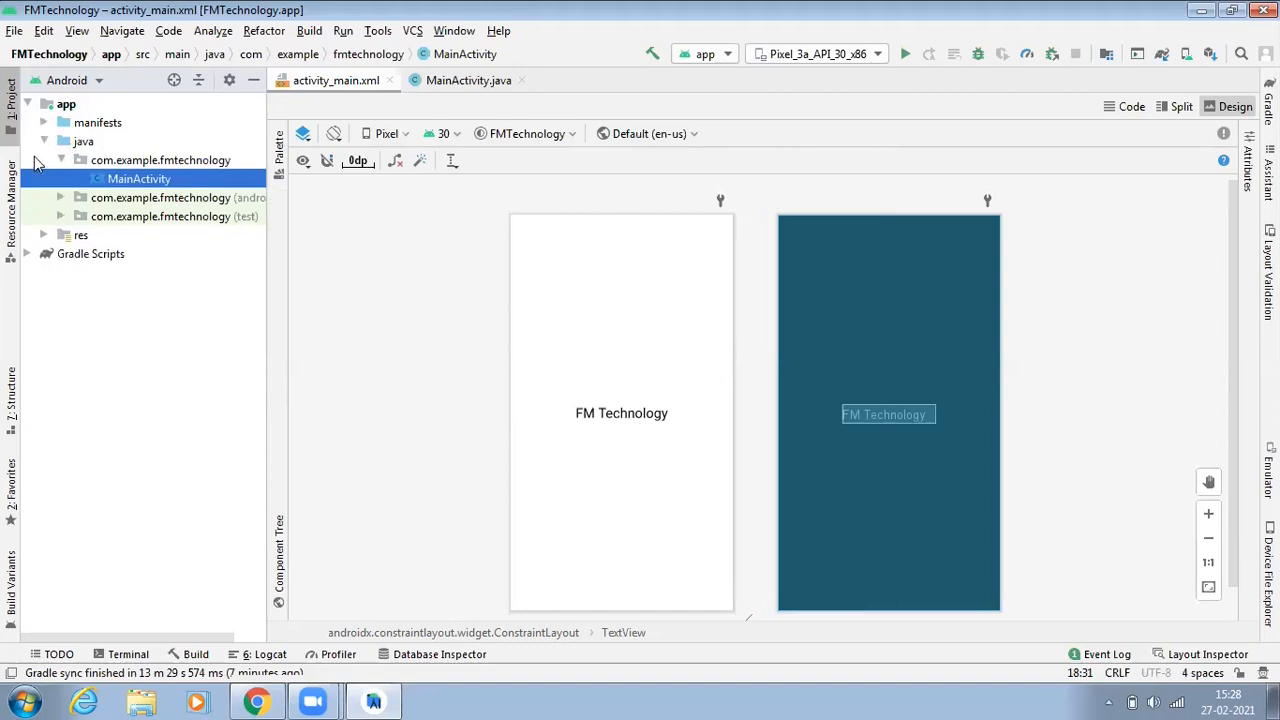
left_click(44, 141)
left_click(44, 141)
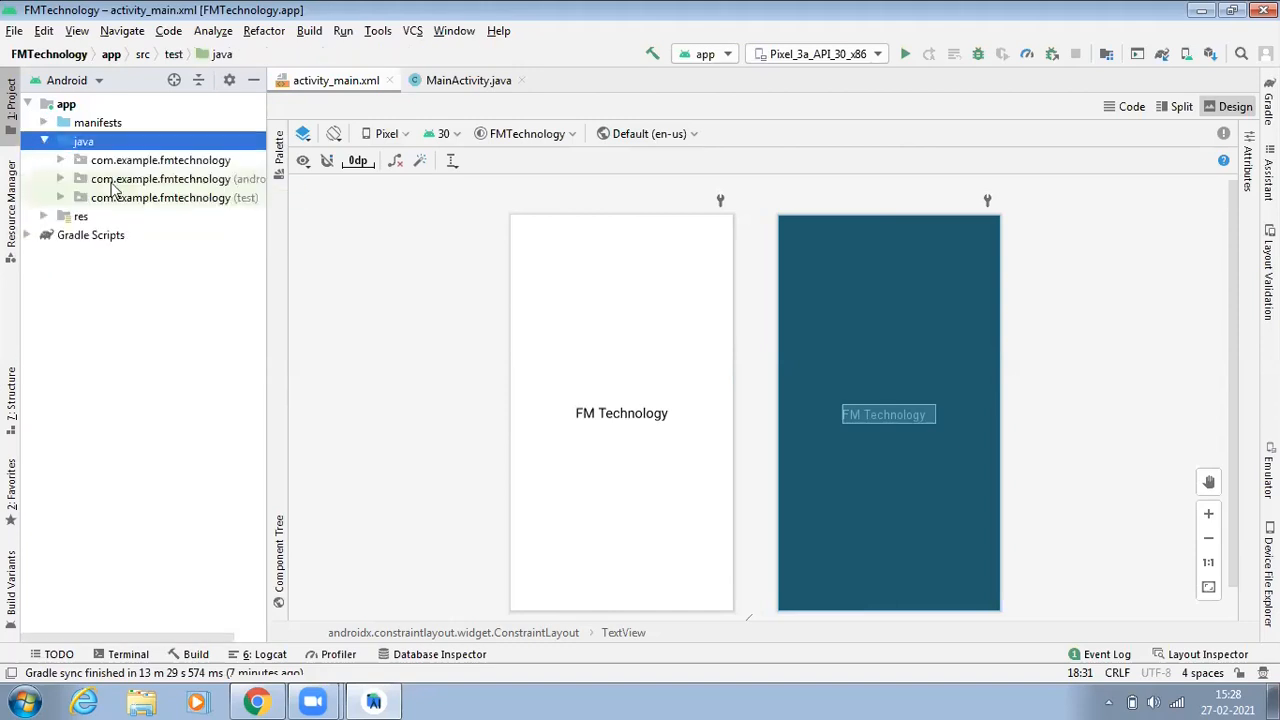
left_click(61, 160)
left_click(44, 235)
left_click(56, 258)
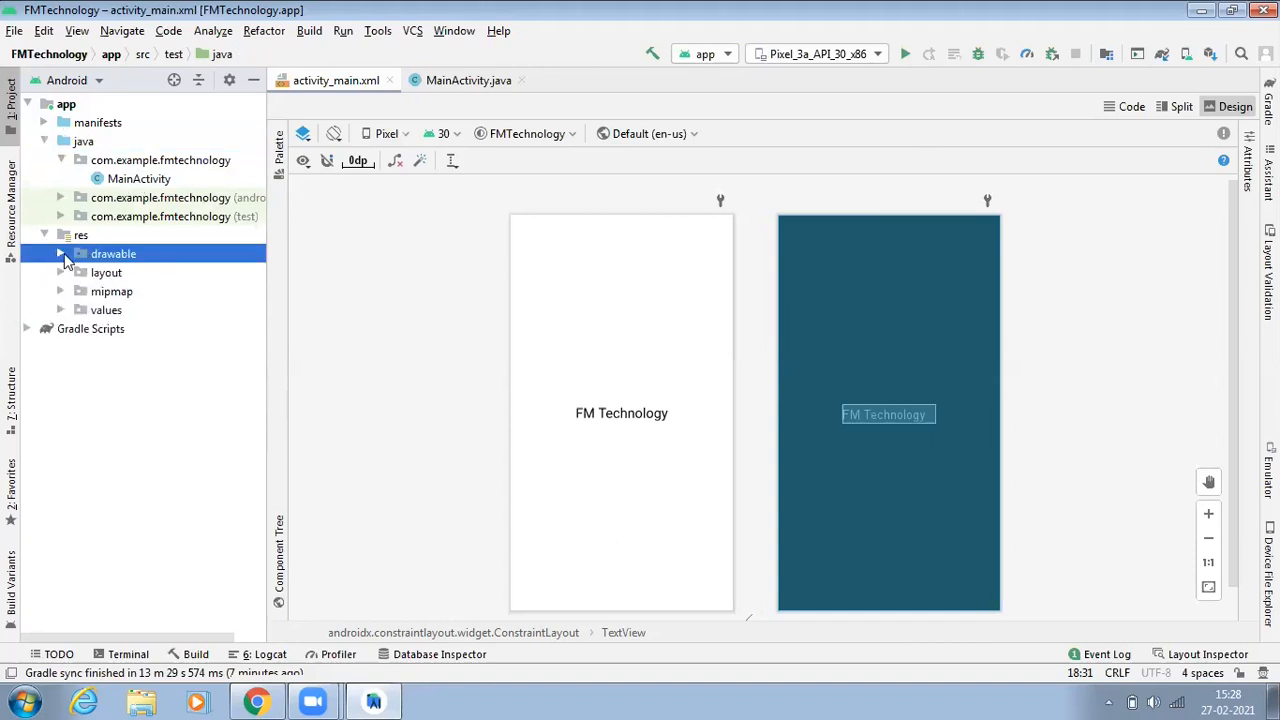
left_click(61, 254)
left_click(61, 312)
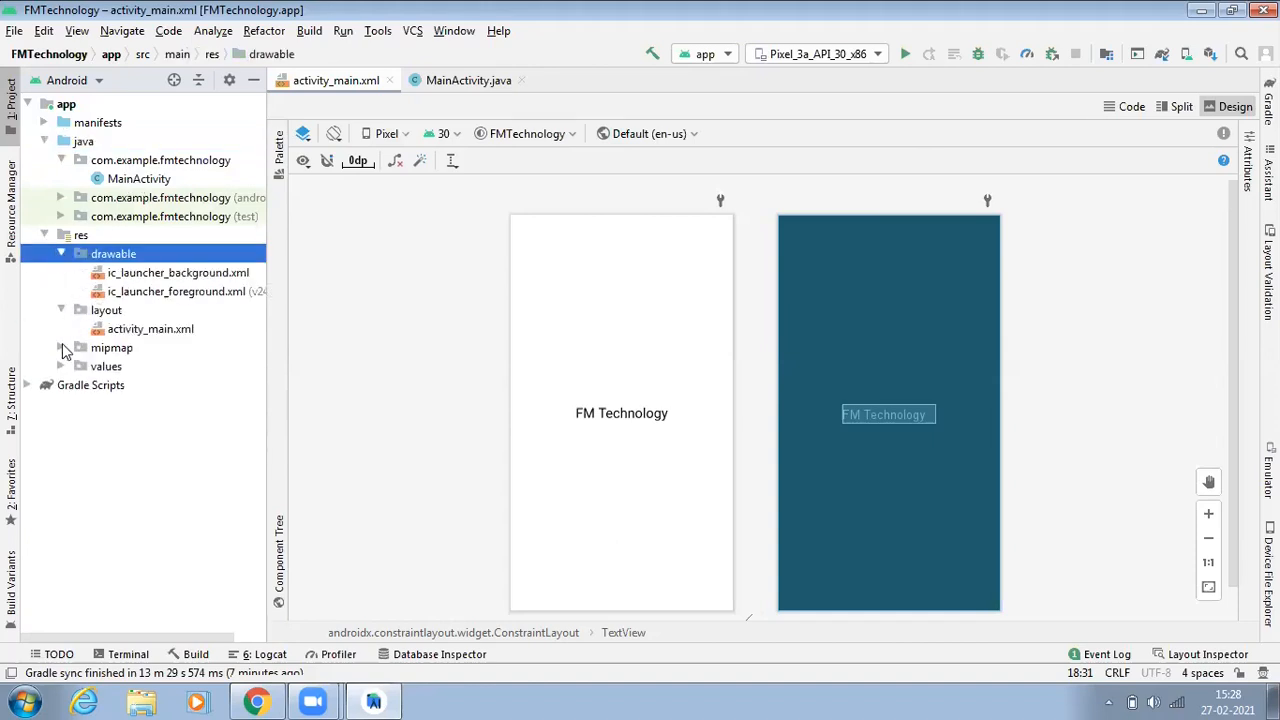
left_click(61, 348)
left_click(62, 404)
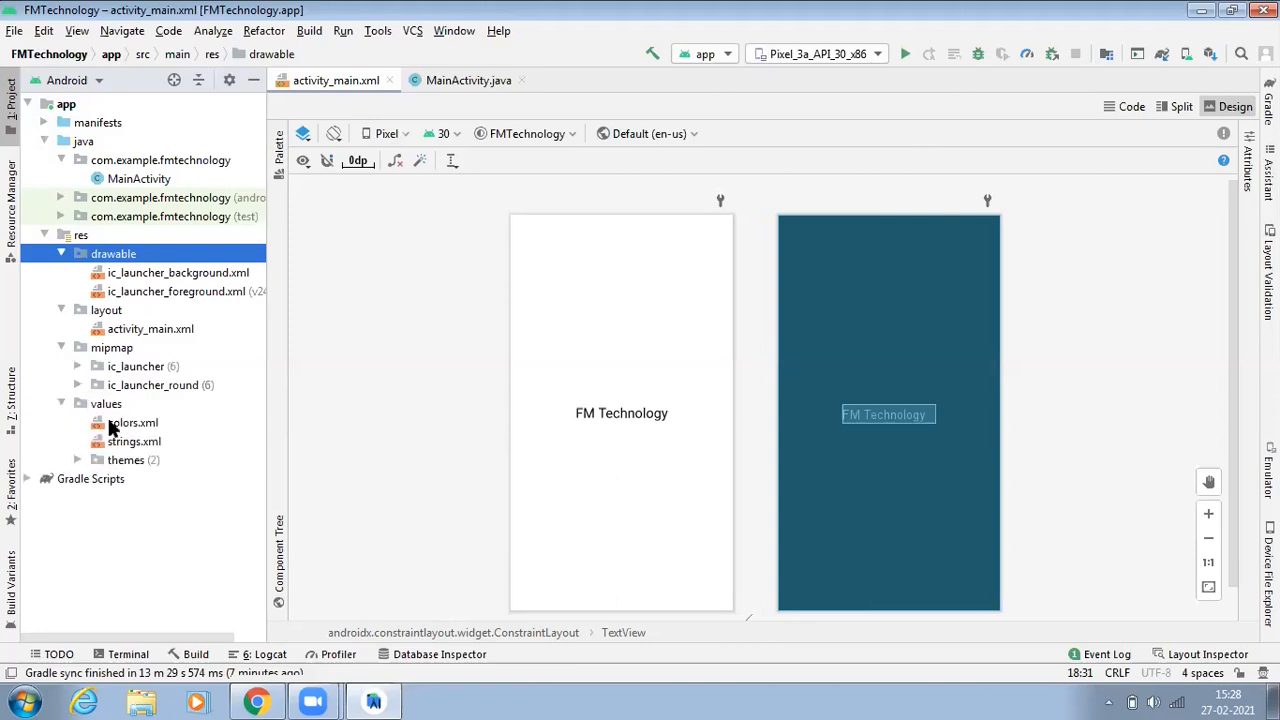
left_click(30, 479)
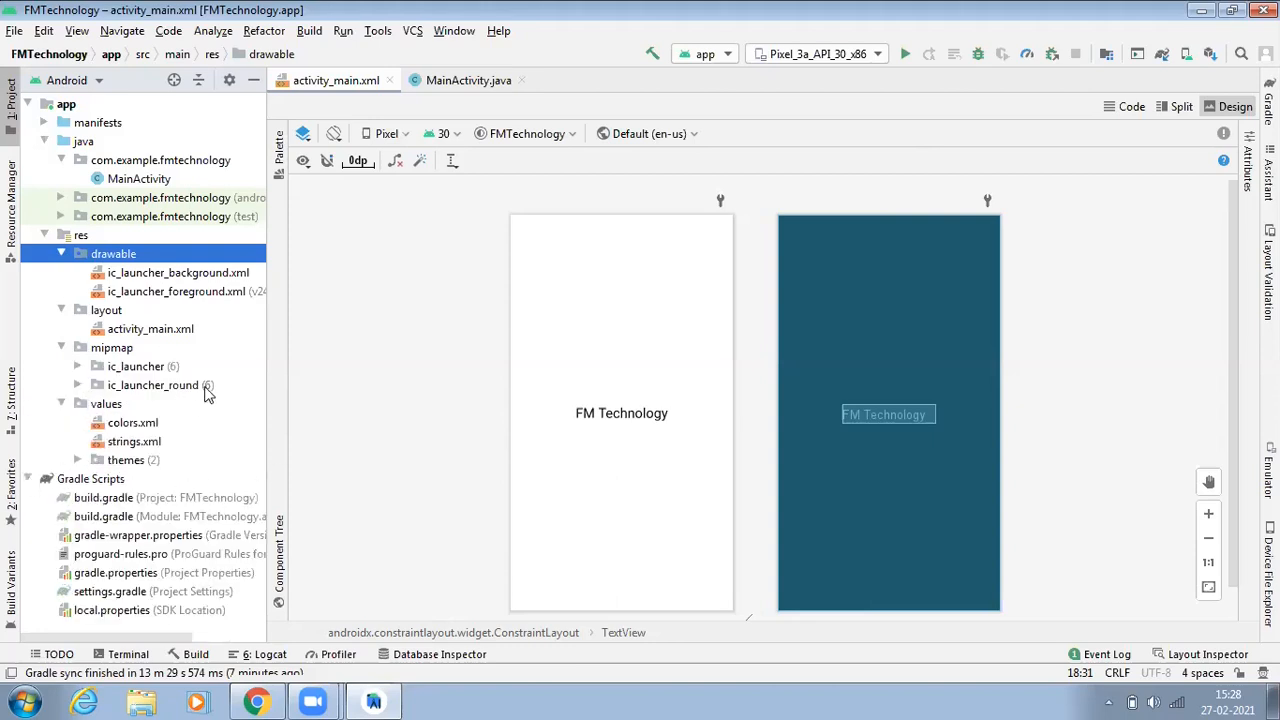
left_click(457, 82)
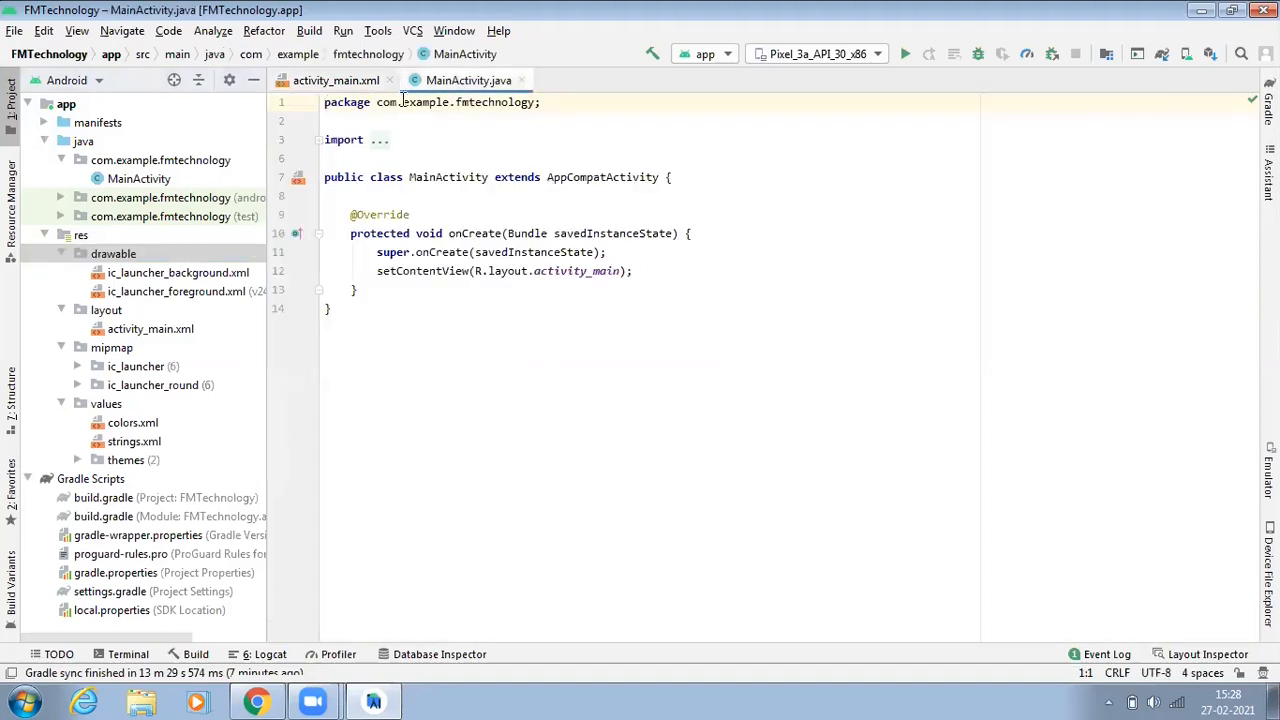
left_click(345, 81)
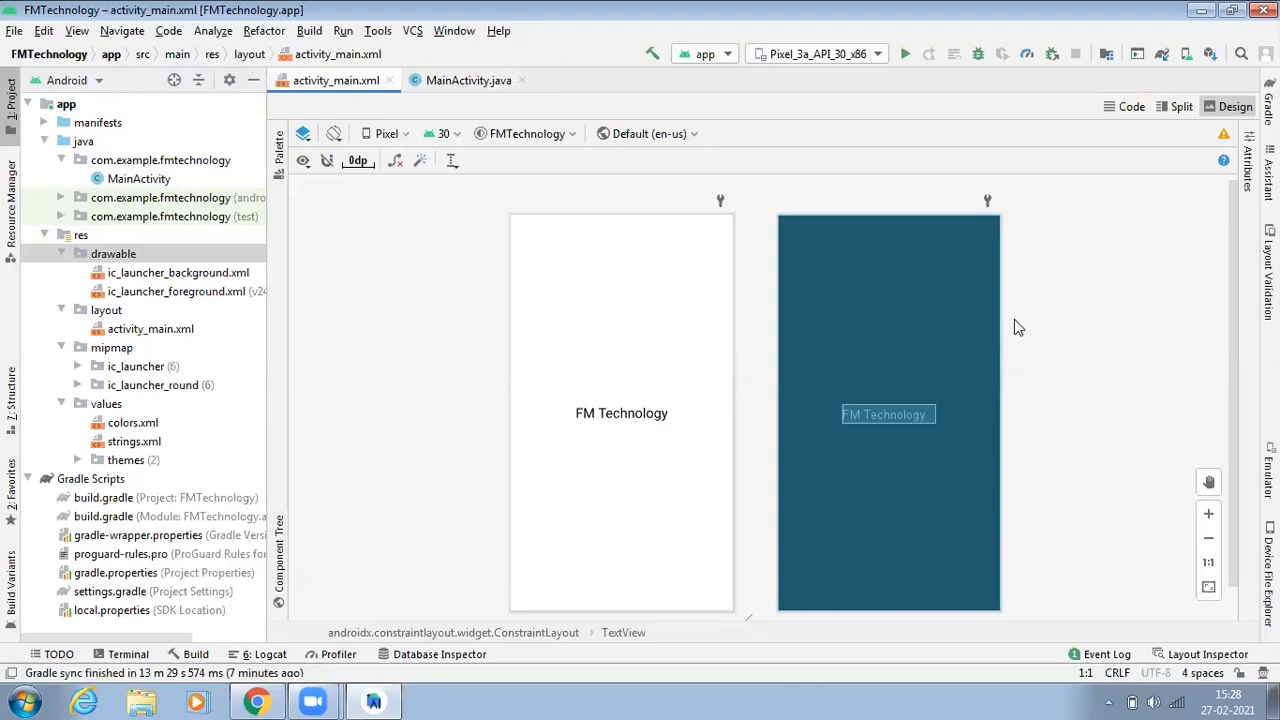
Step: Inspect the available devices list and the AVD Manager's virtual device, then close the manager
left_click(872, 60)
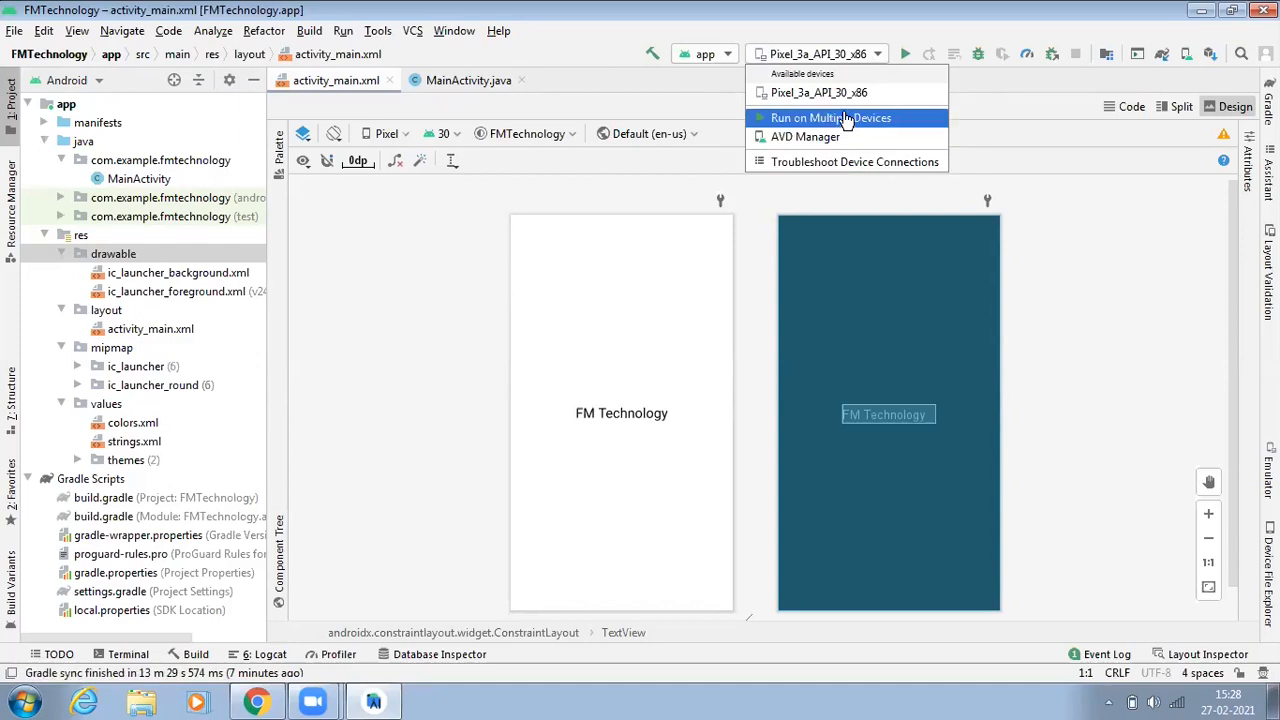
left_click(878, 55)
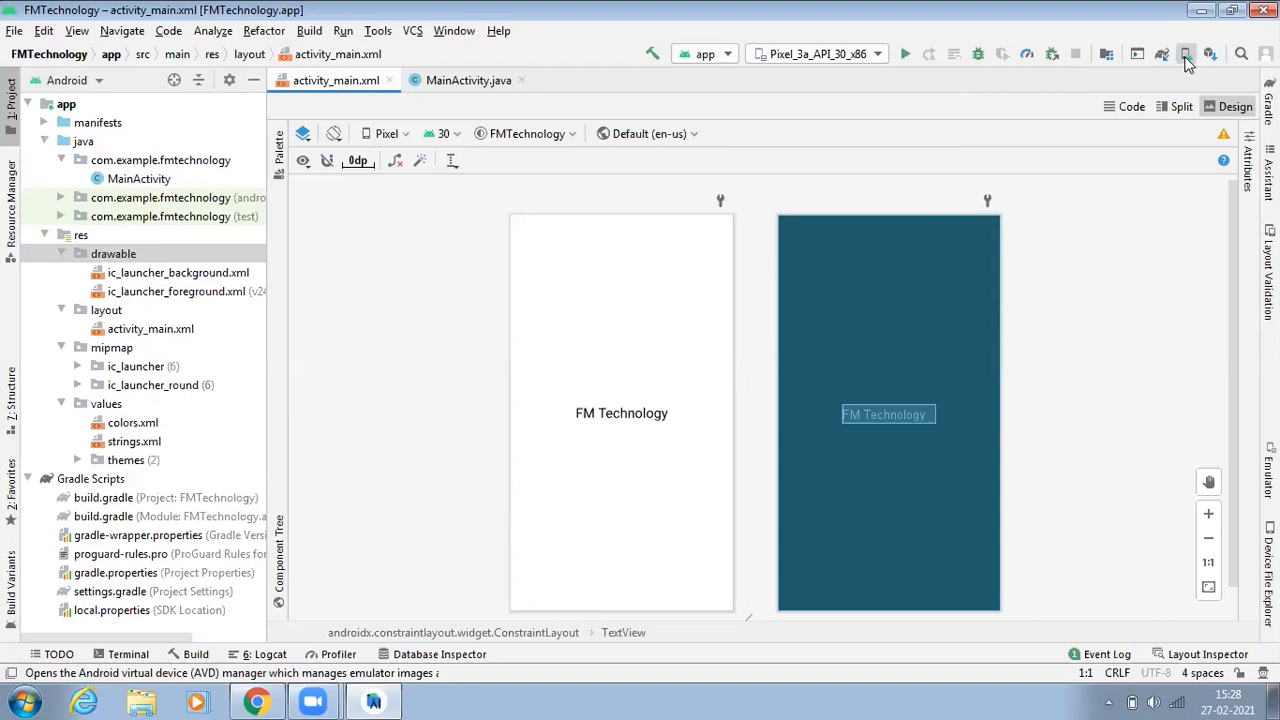
left_click(1185, 55)
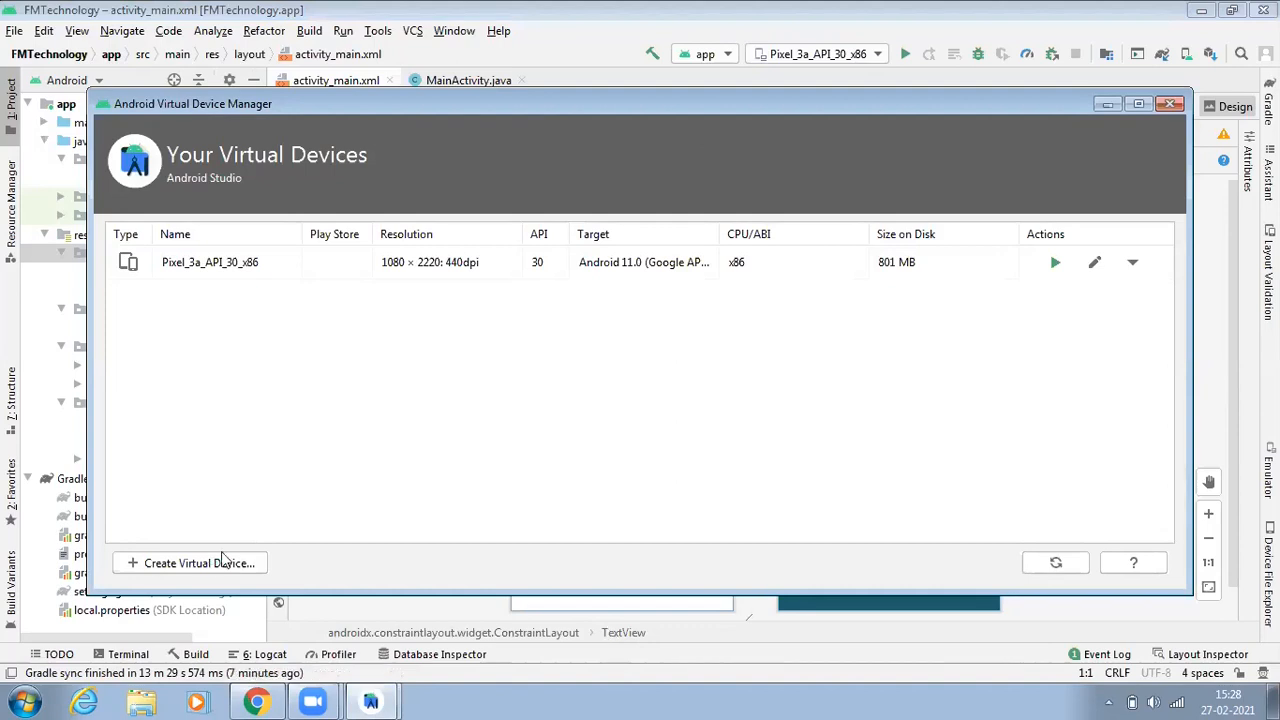
left_click(1170, 105)
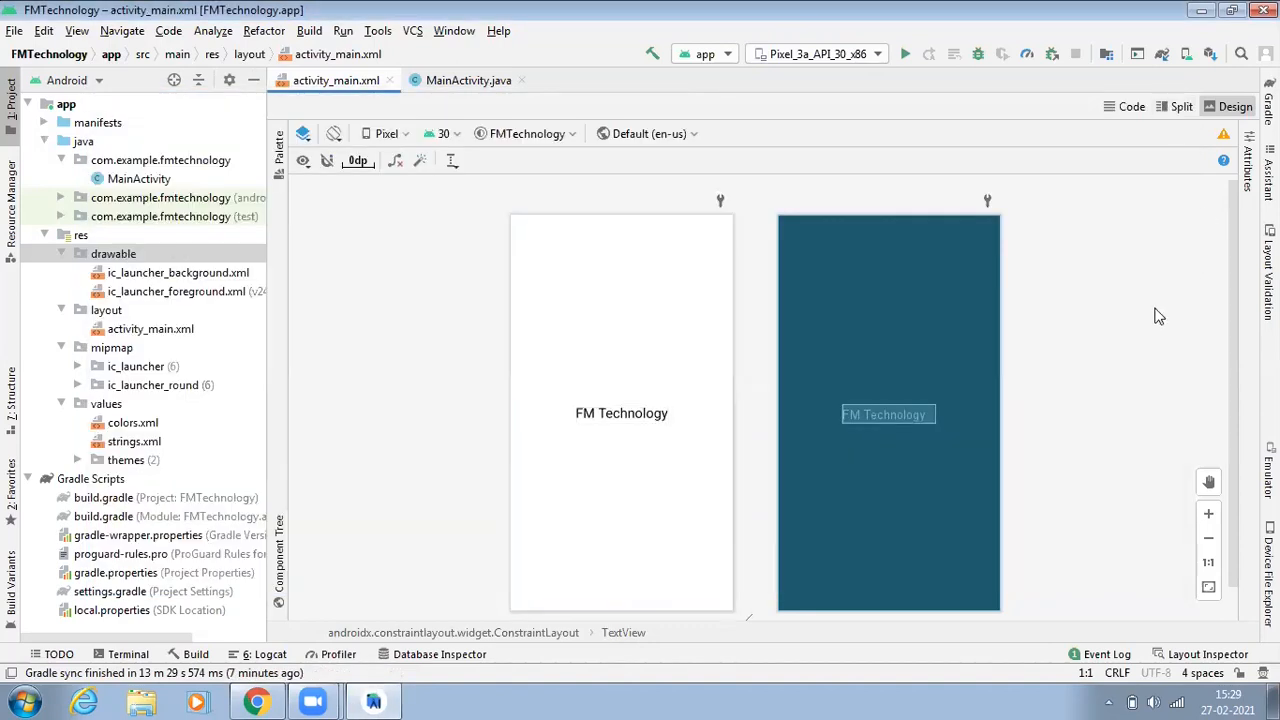